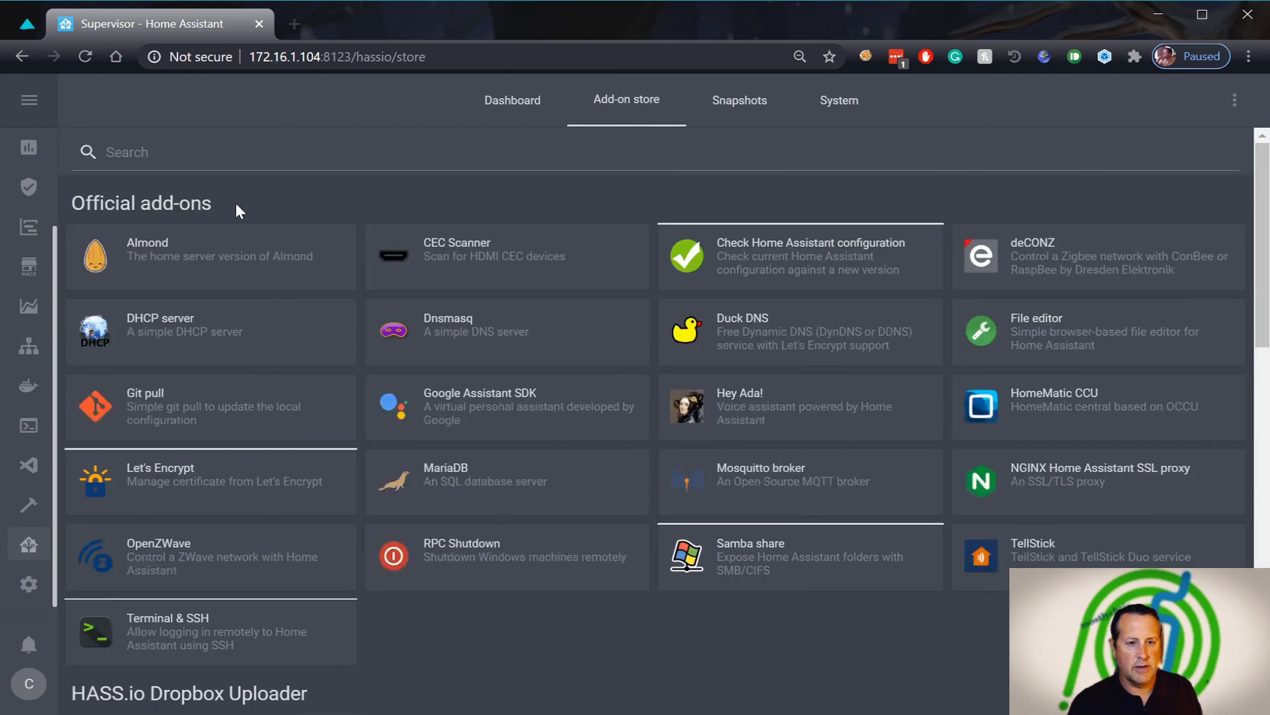
Search the add-on store for 'influx' and open the InfluxDB add-on
{"action": "left_click", "coordinate": [208, 153]}
{"action": "type", "text": "influx"}
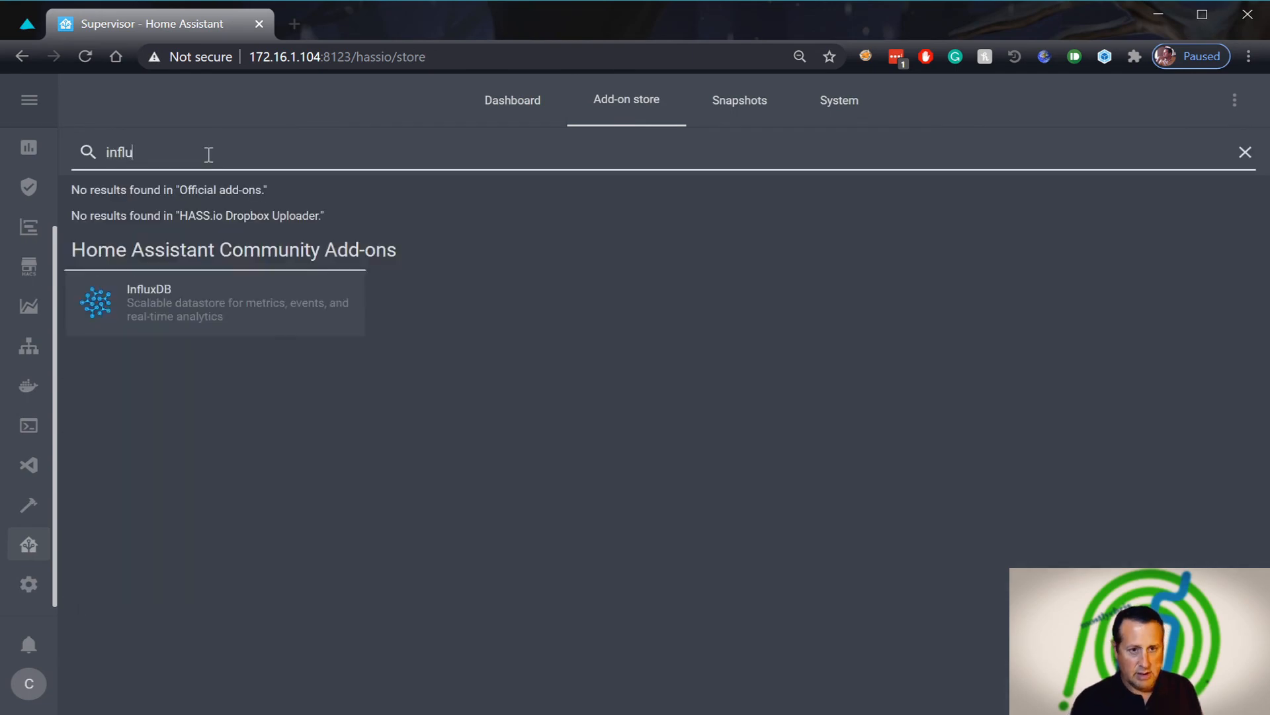
{"action": "left_click", "coordinate": [192, 318]}
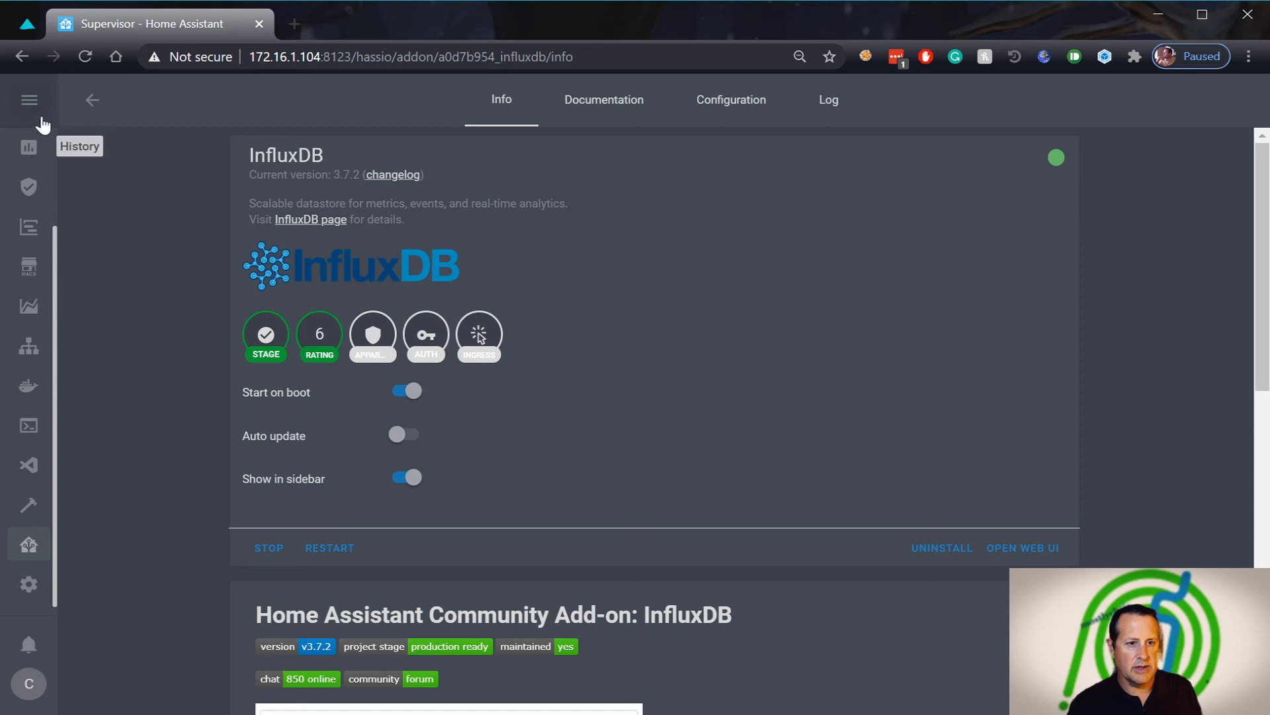
View the InfluxDB add-on's configuration with port 8086 and select its add-on id in the address
{"action": "left_click", "coordinate": [29, 100]}
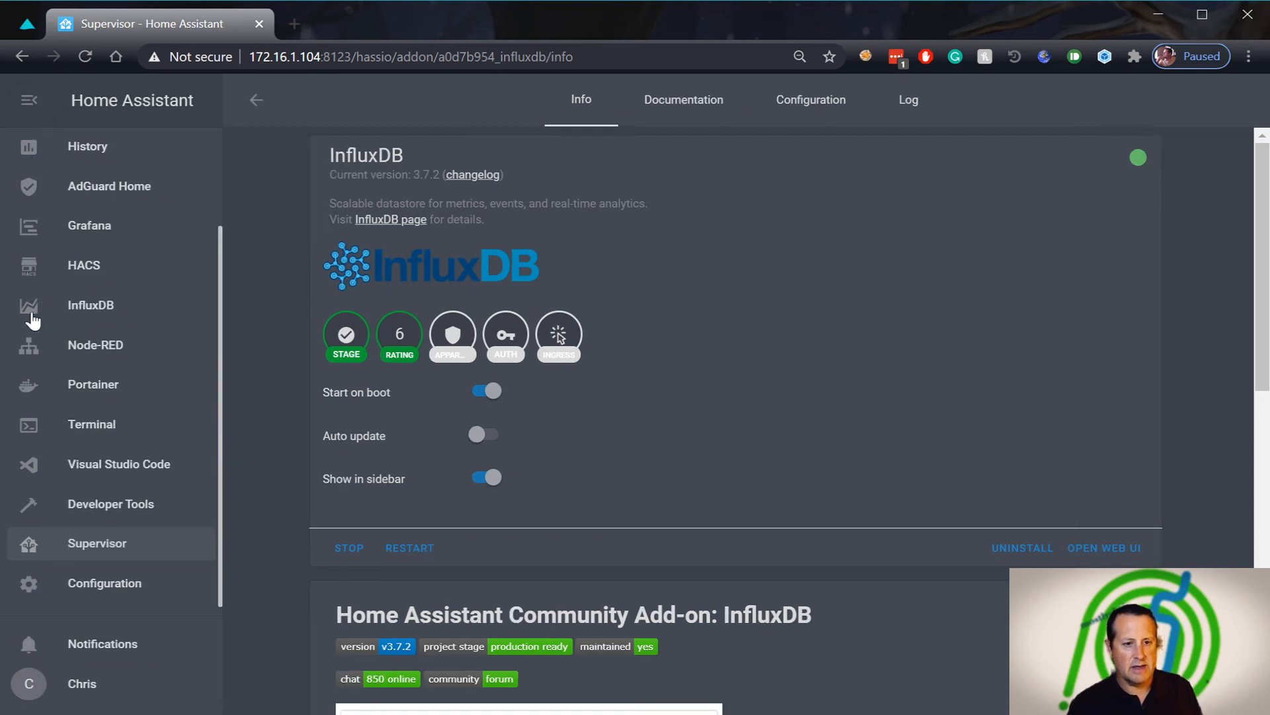
{"action": "left_click", "coordinate": [28, 101]}
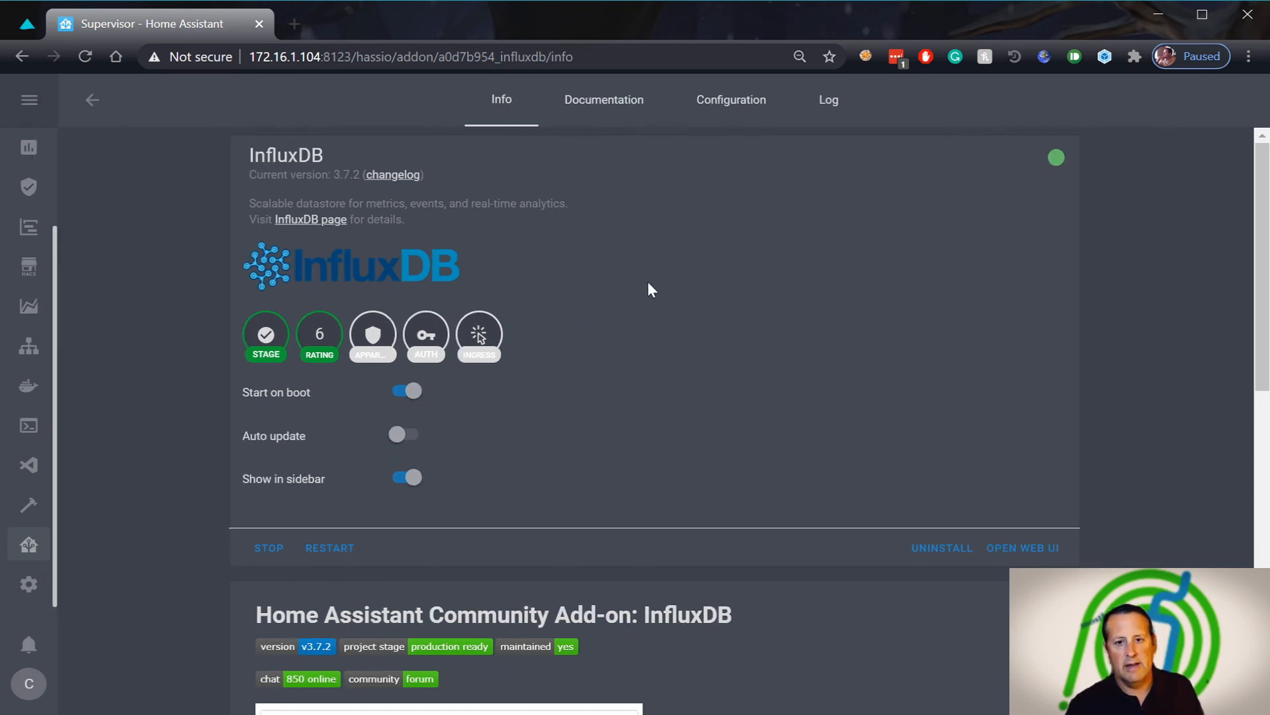
{"action": "left_click", "coordinate": [731, 111]}
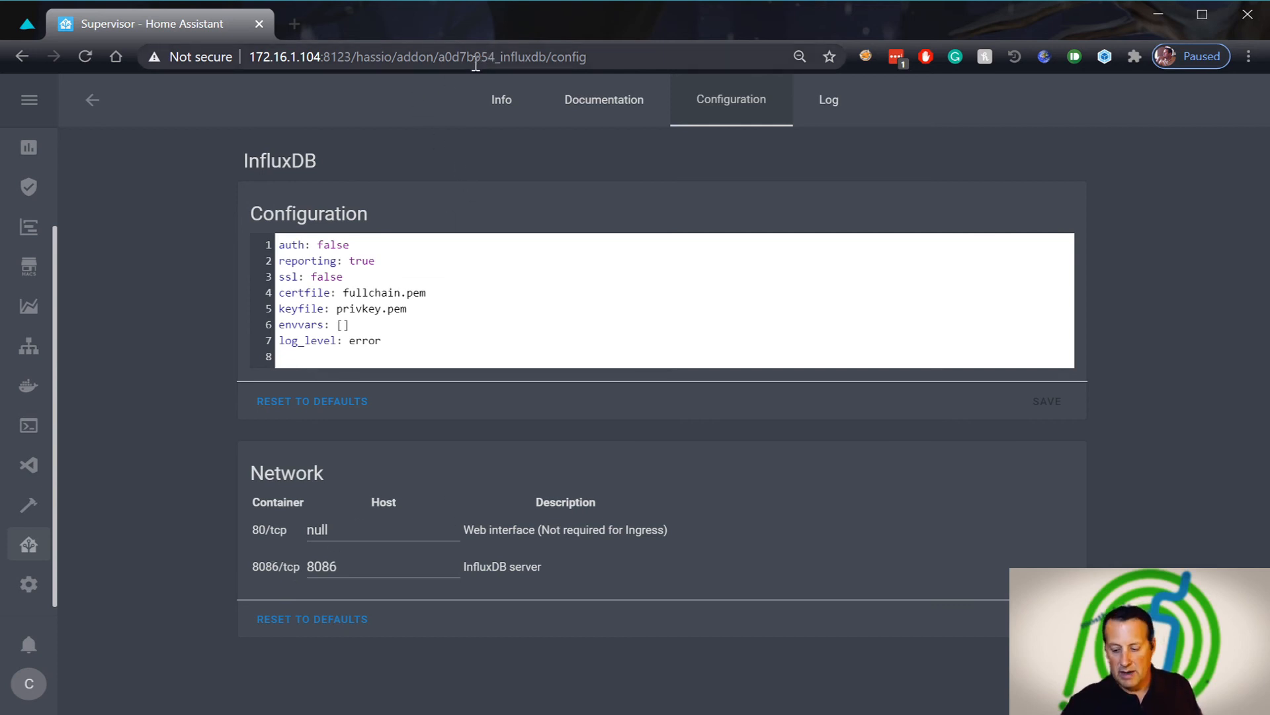
{"action": "left_click_drag", "start_coordinate": [438, 57], "coordinate": [547, 59]}
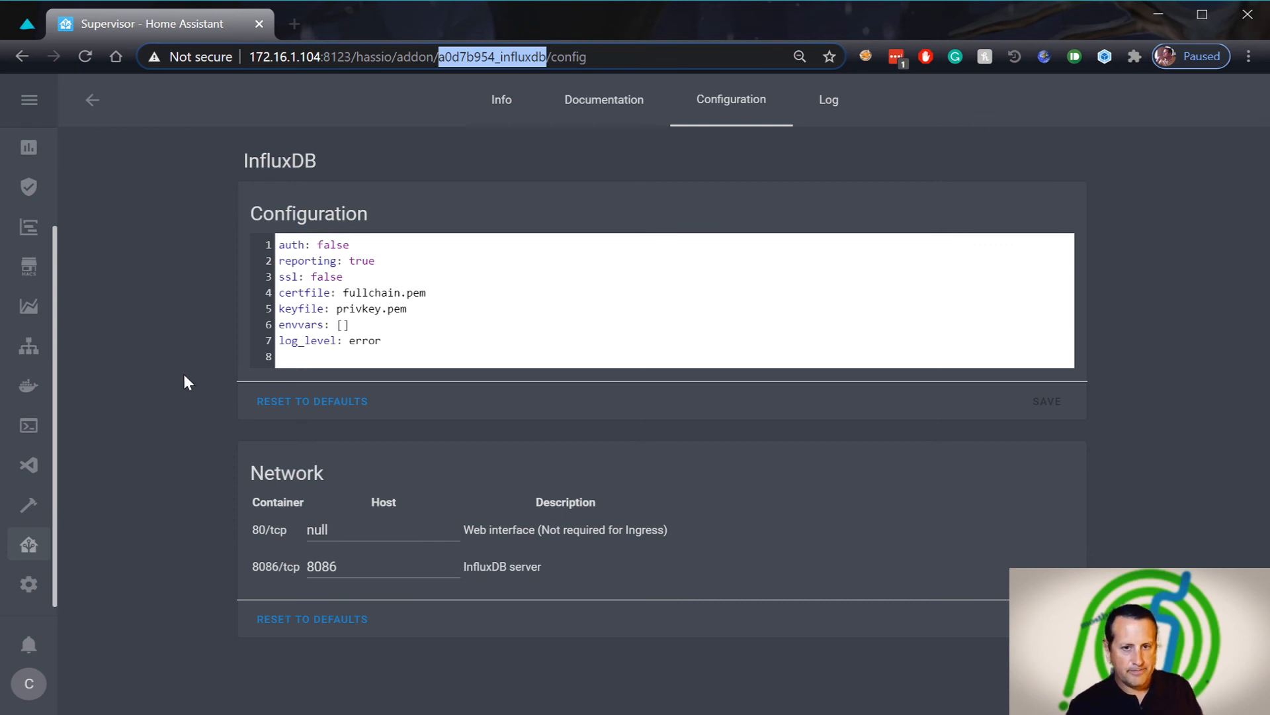
Go back to the add-ons dashboard, open the Grafana add-on and view its configuration
{"action": "left_click", "coordinate": [92, 99]}
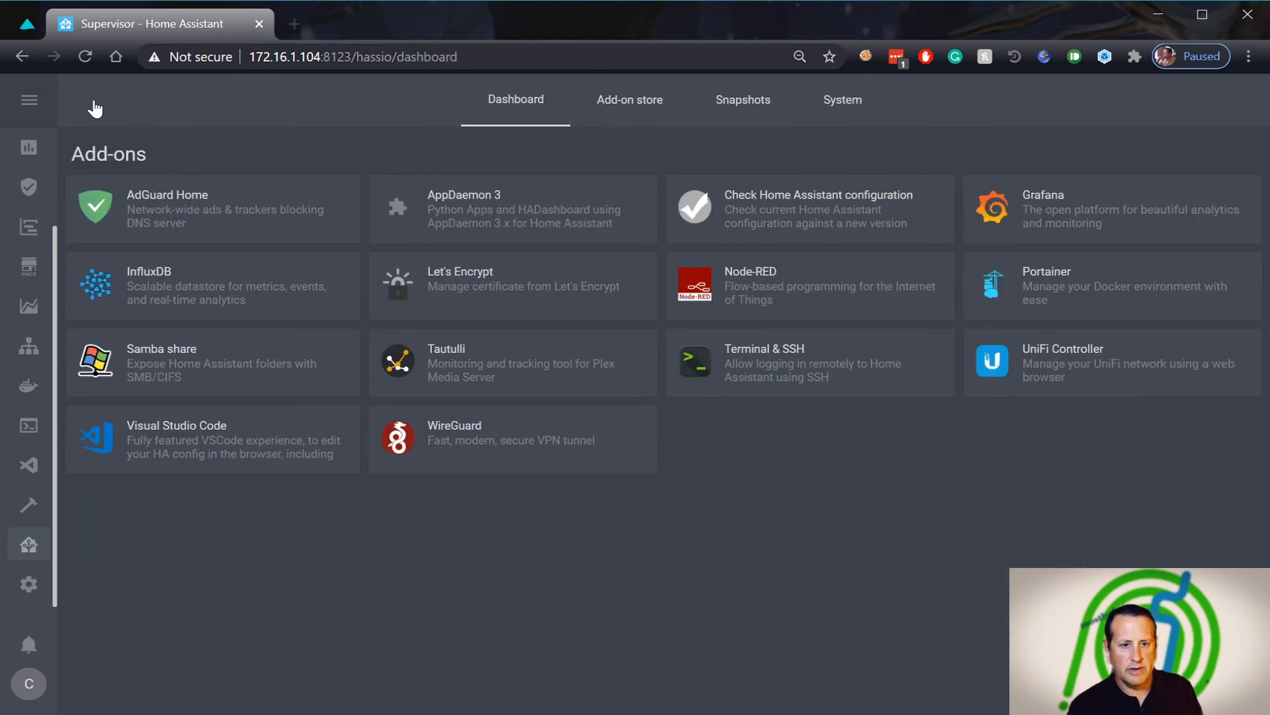
{"action": "left_click", "coordinate": [1058, 213]}
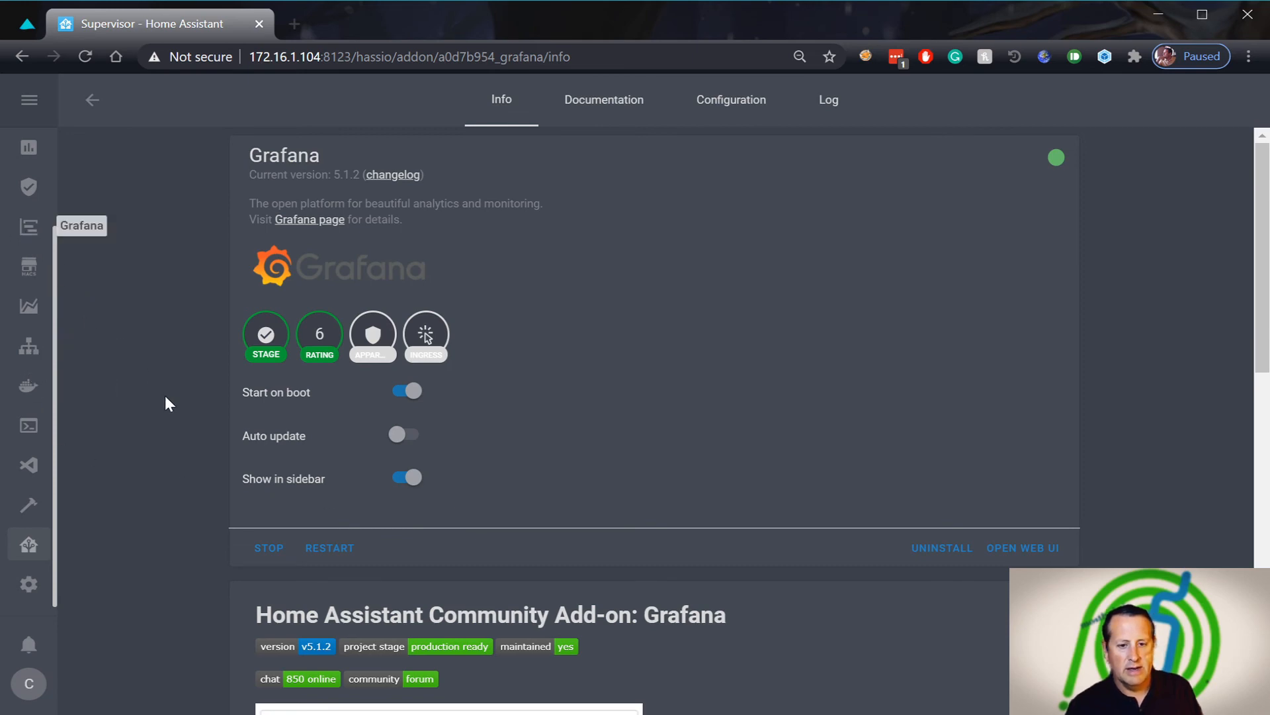
{"action": "scroll", "coordinate": [162, 397], "scroll_direction": "down", "scroll_amount": 6}
{"action": "scroll", "coordinate": [160, 403], "scroll_direction": "up", "scroll_amount": 6}
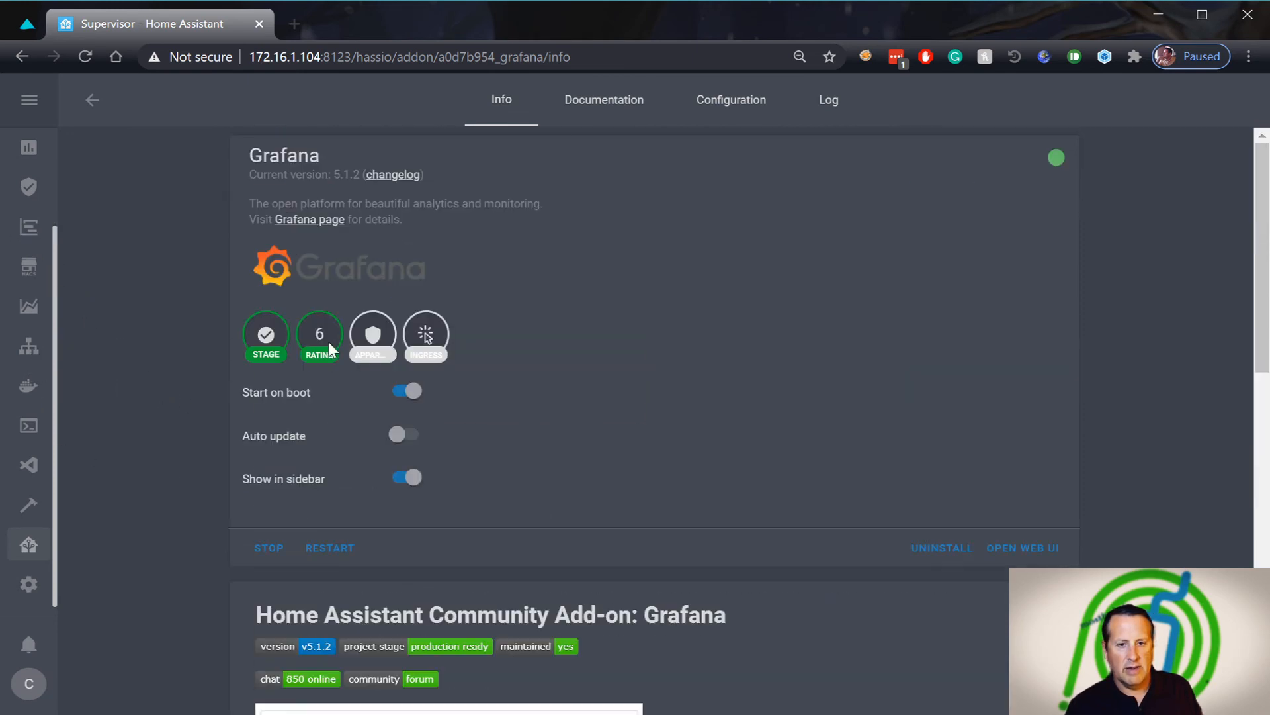
{"action": "left_click", "coordinate": [739, 113]}
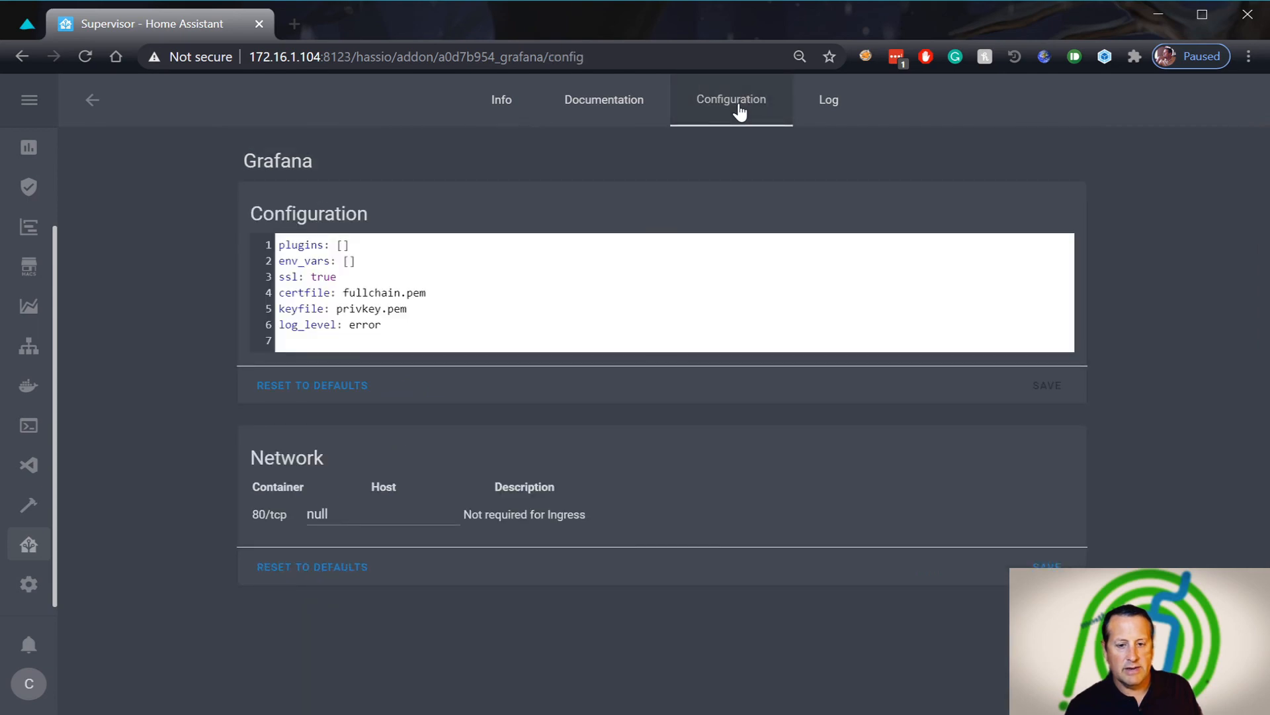
Open InfluxDB Admin and create a database named 'Demo'
{"action": "left_click", "coordinate": [32, 309]}
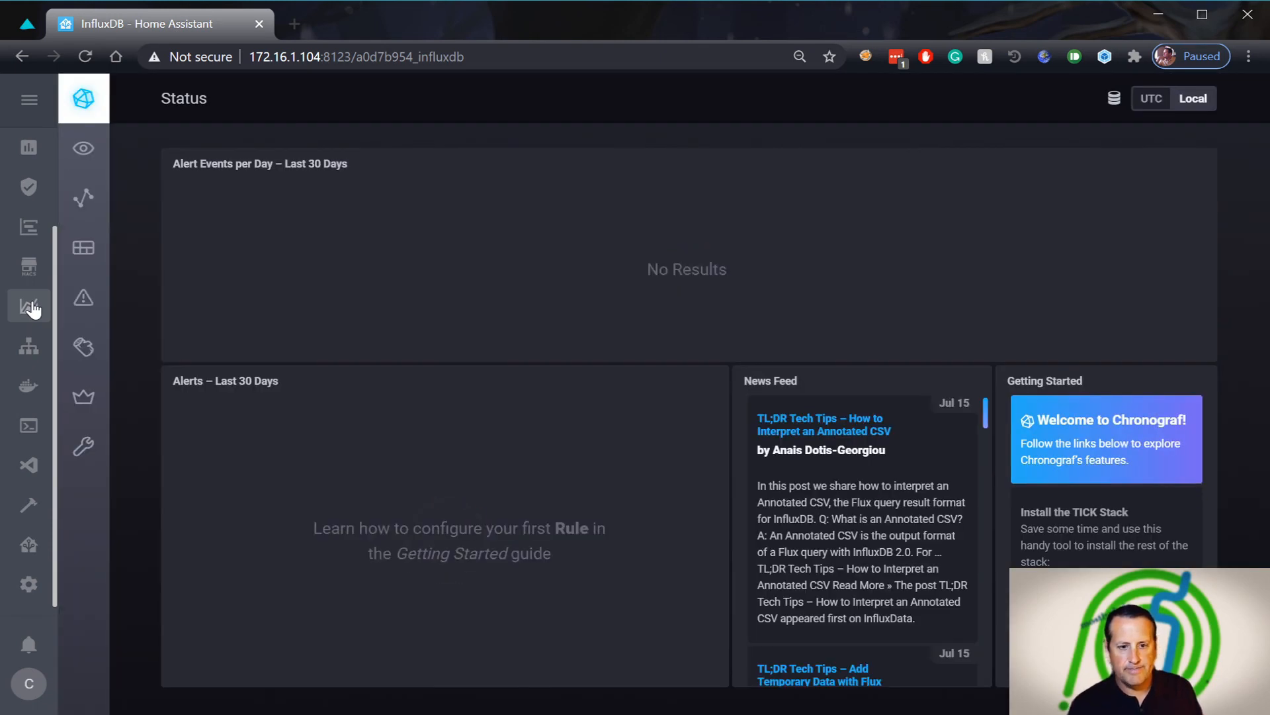
{"action": "left_click", "coordinate": [83, 404]}
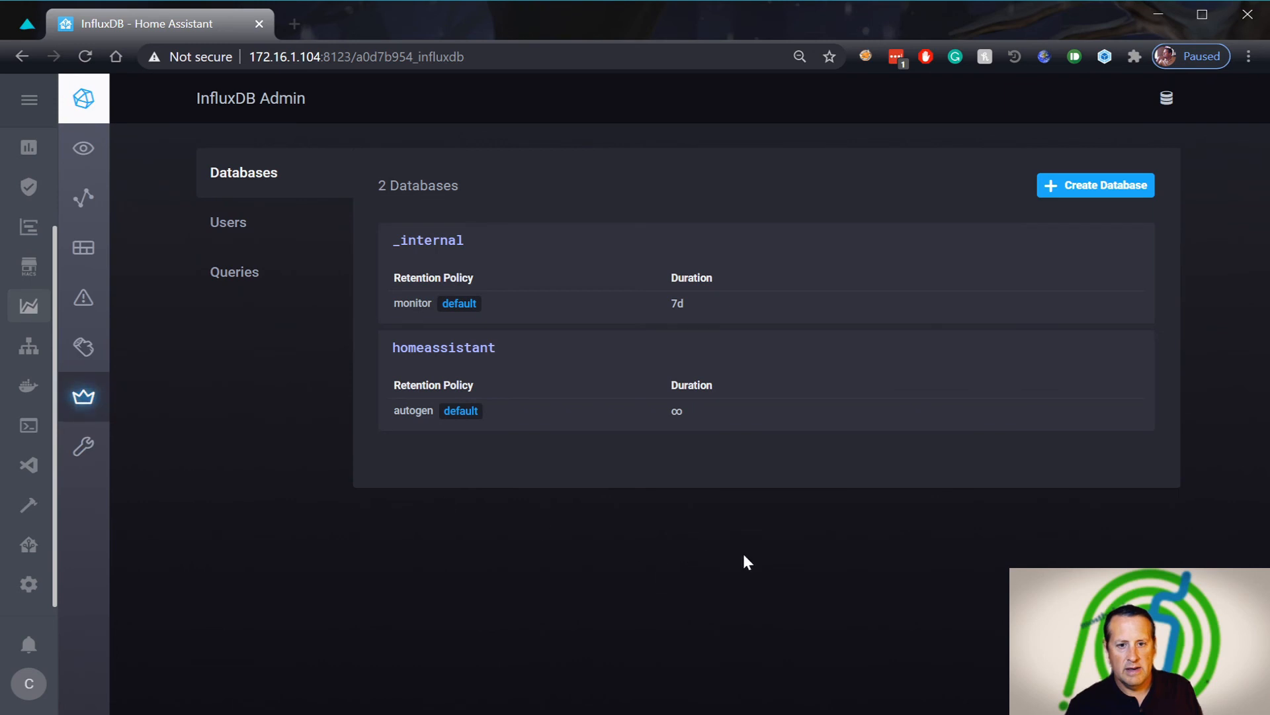
{"action": "left_click", "coordinate": [1111, 192]}
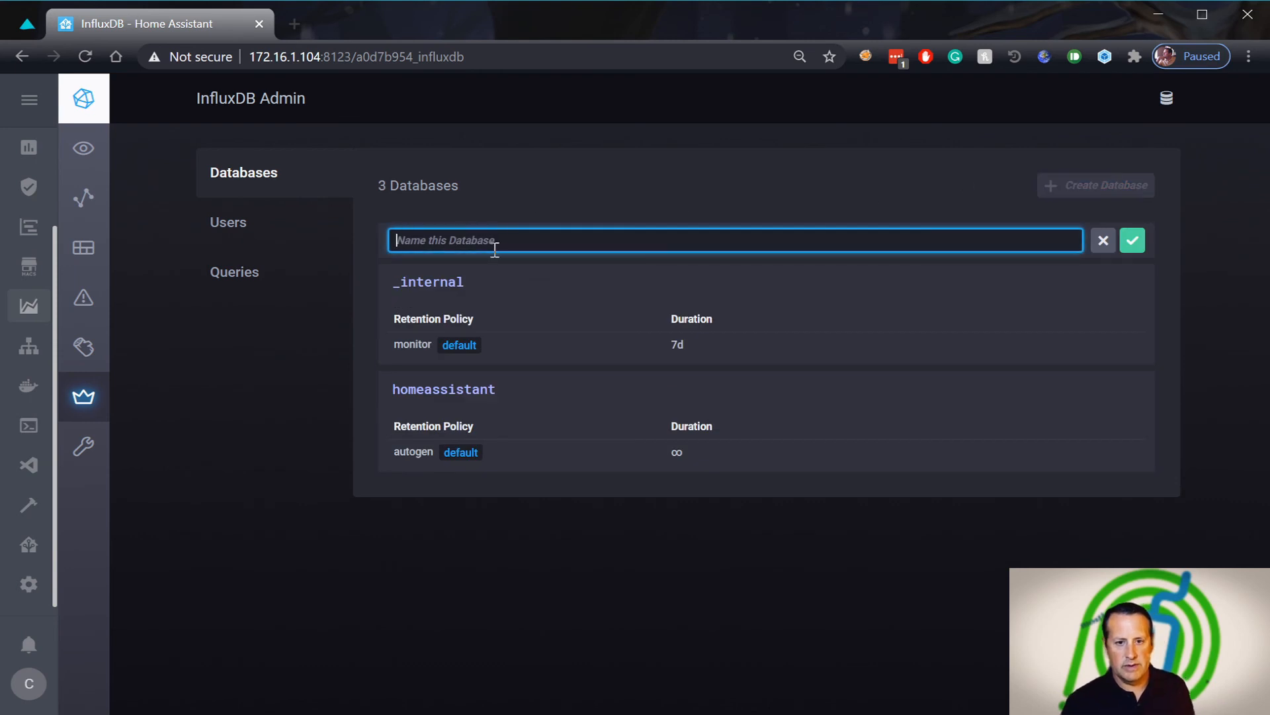
{"action": "type", "text": "Demot"}
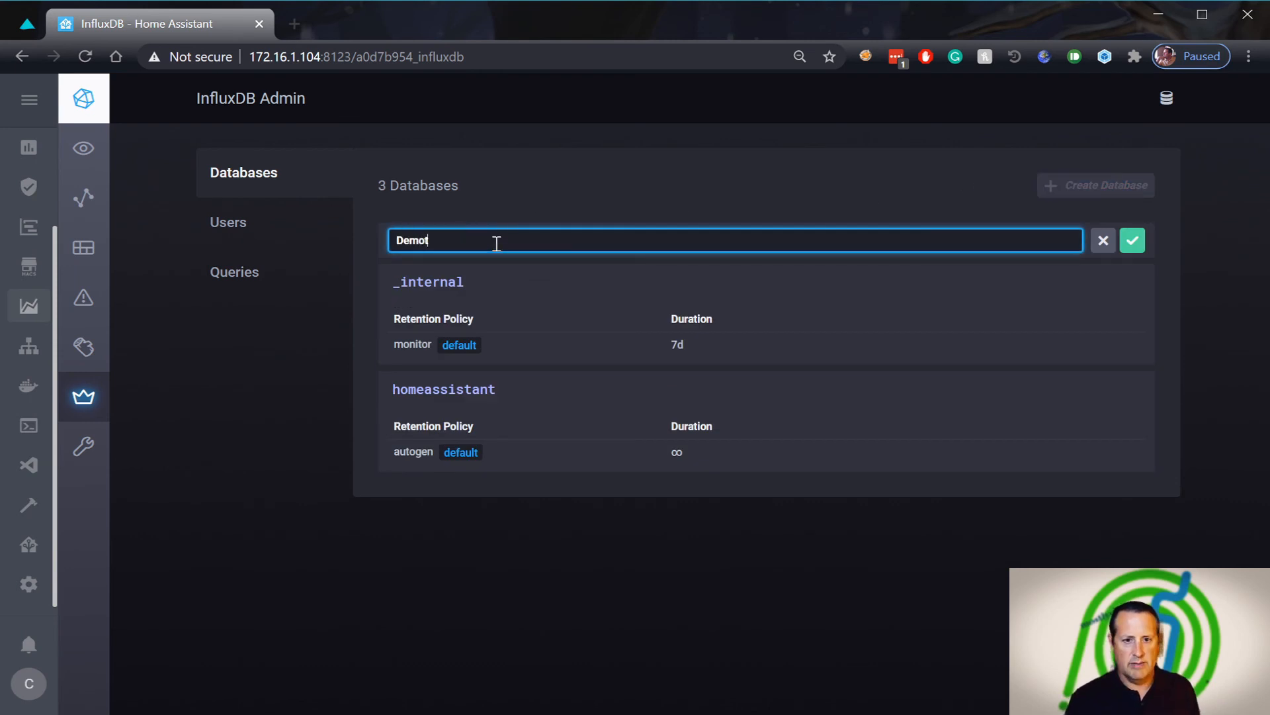
{"action": "key", "text": "BackSpace"}
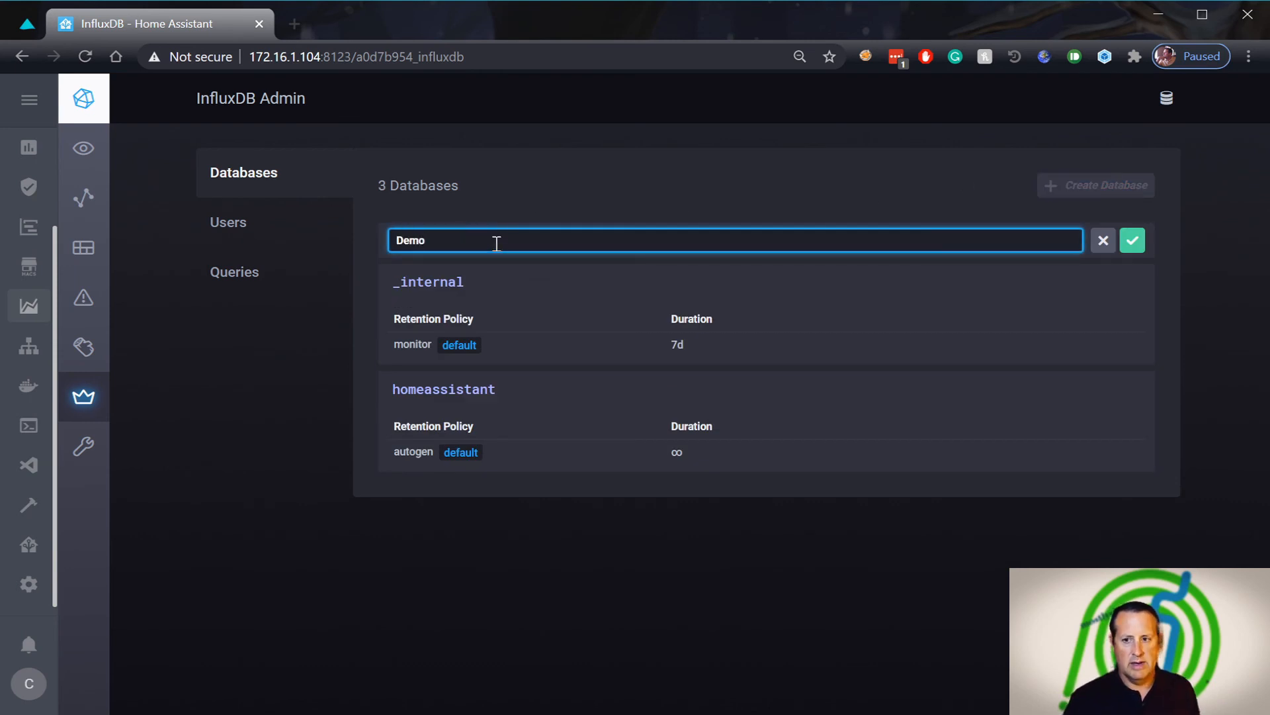
{"action": "left_click", "coordinate": [1133, 241]}
Leave Demo's retention at the infinite default and open the database Users list
{"action": "mouse_move", "coordinate": [420, 286]}
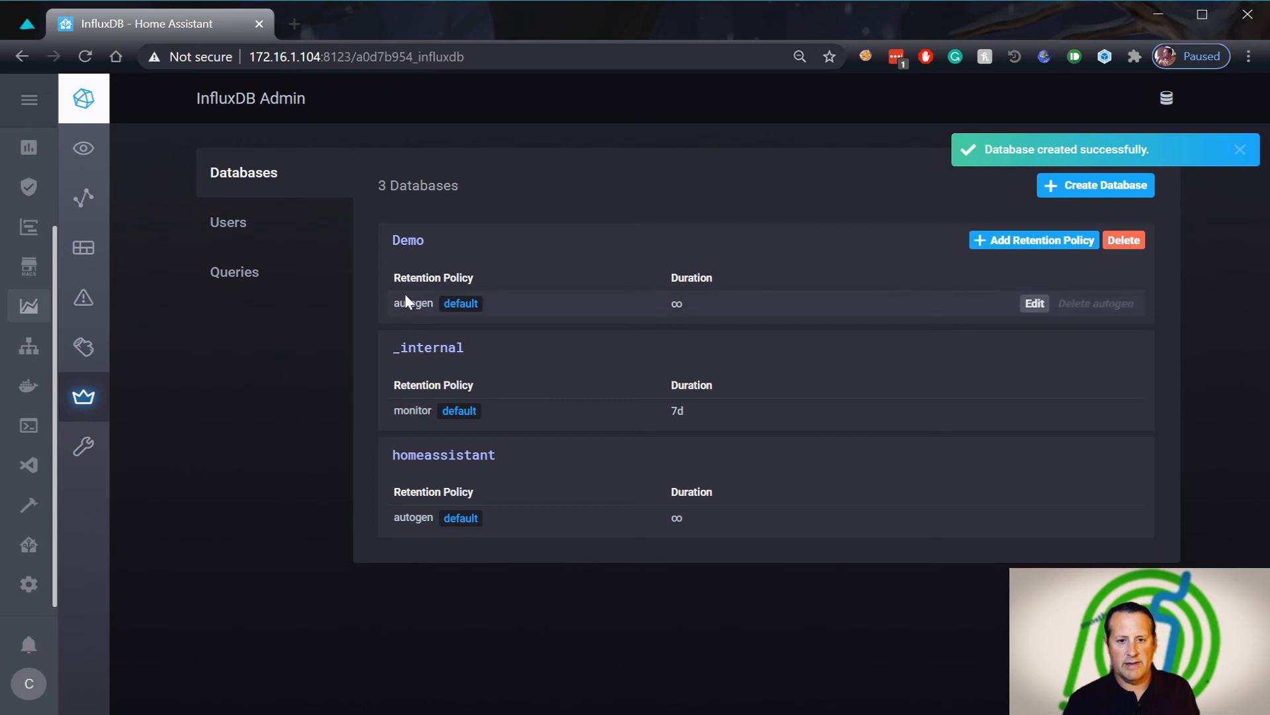
{"action": "mouse_move", "coordinate": [683, 302]}
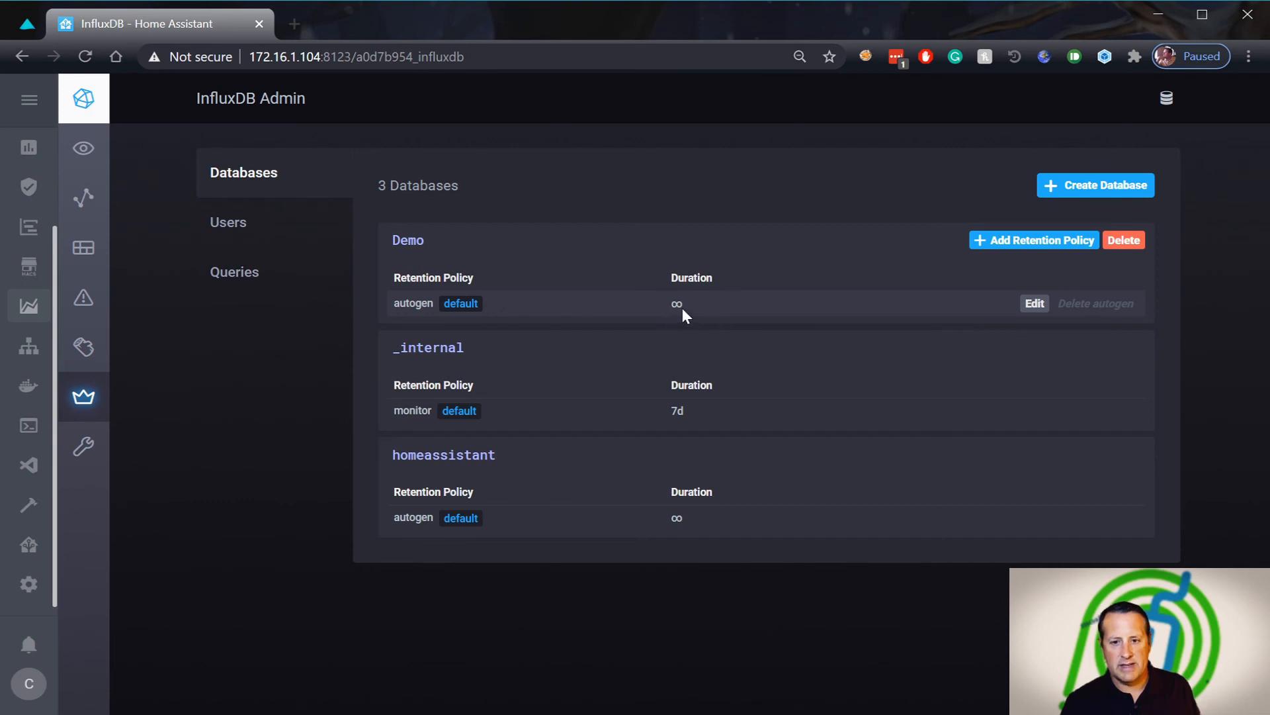
{"action": "left_click", "coordinate": [1035, 303]}
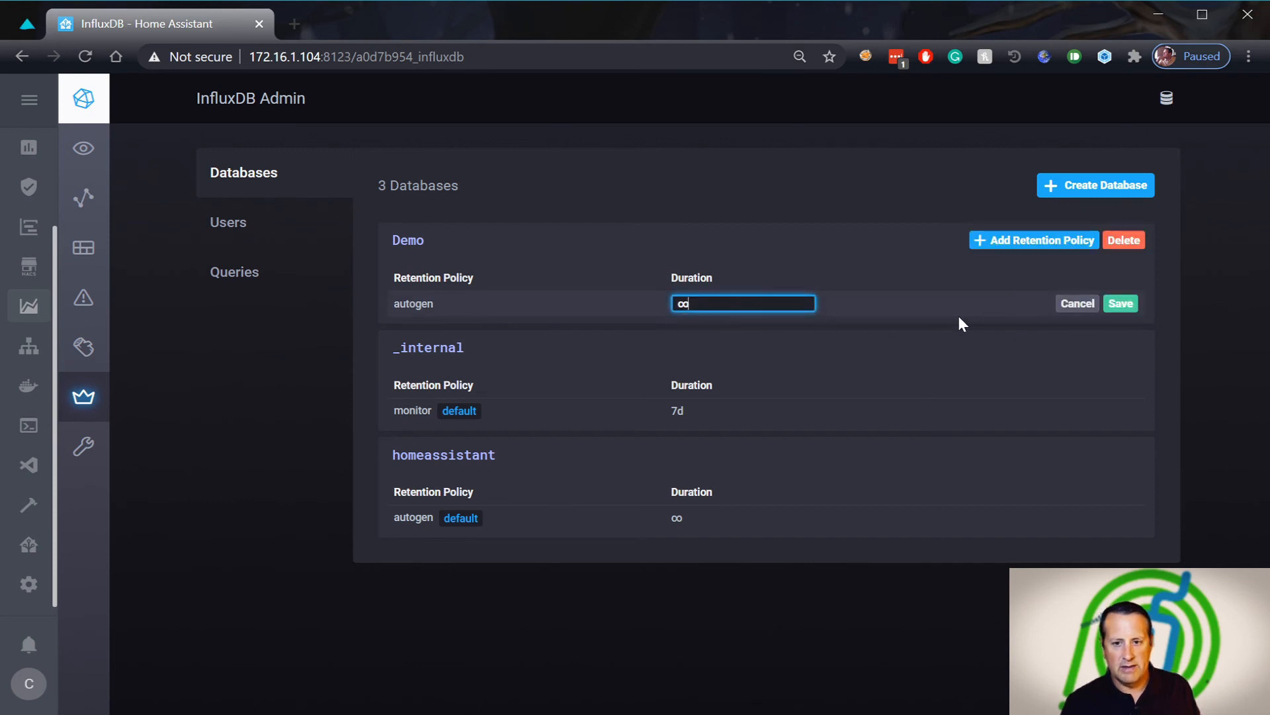
{"action": "key", "text": "BackSpace"}
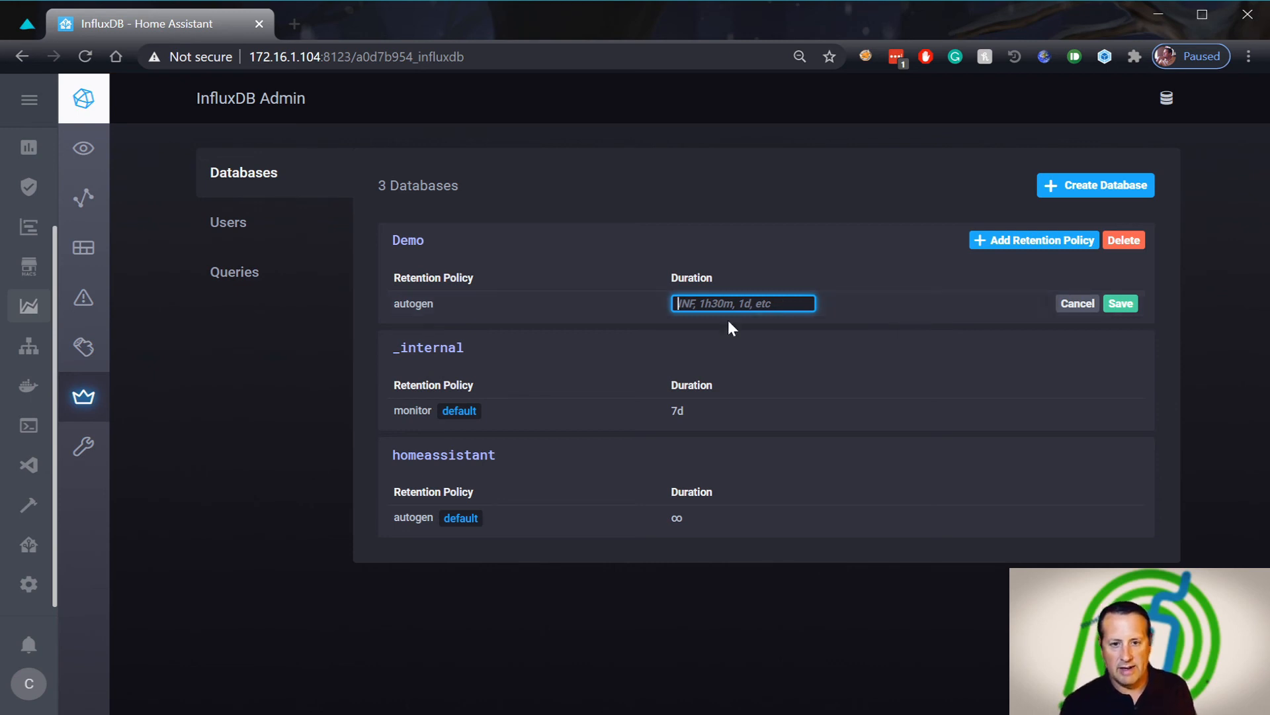
{"action": "left_click", "coordinate": [1087, 309]}
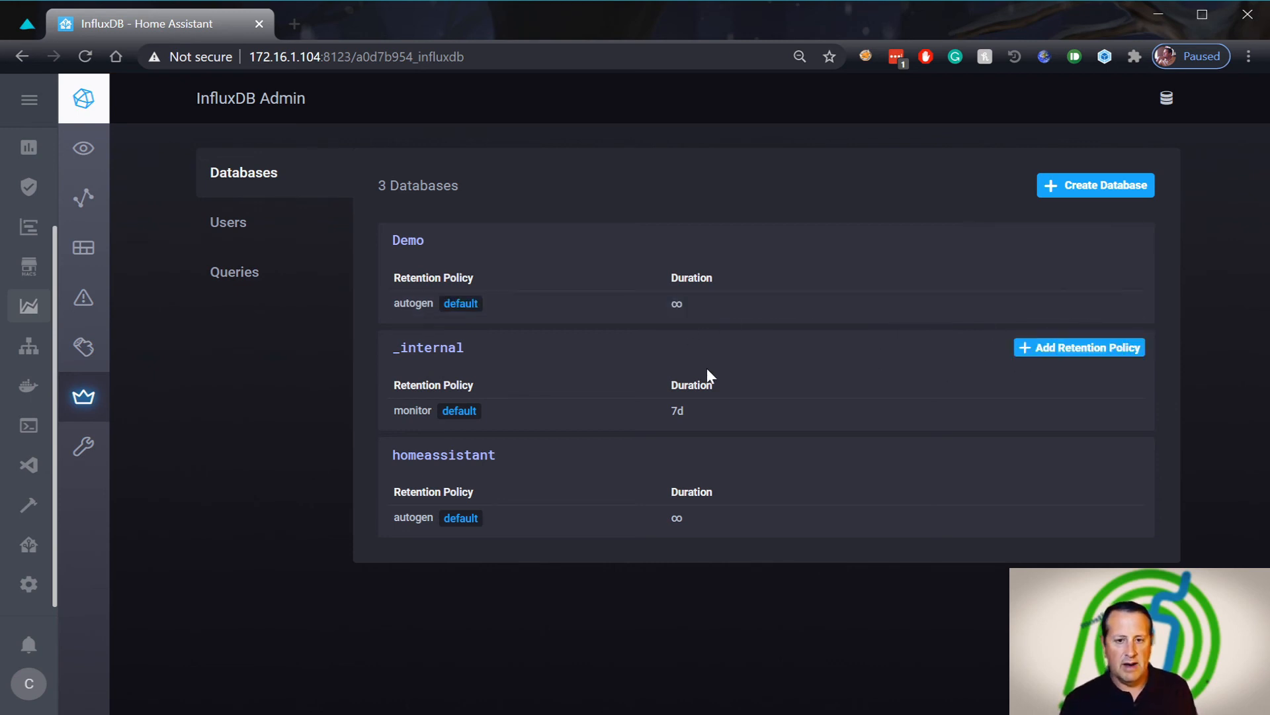
{"action": "left_click", "coordinate": [218, 226]}
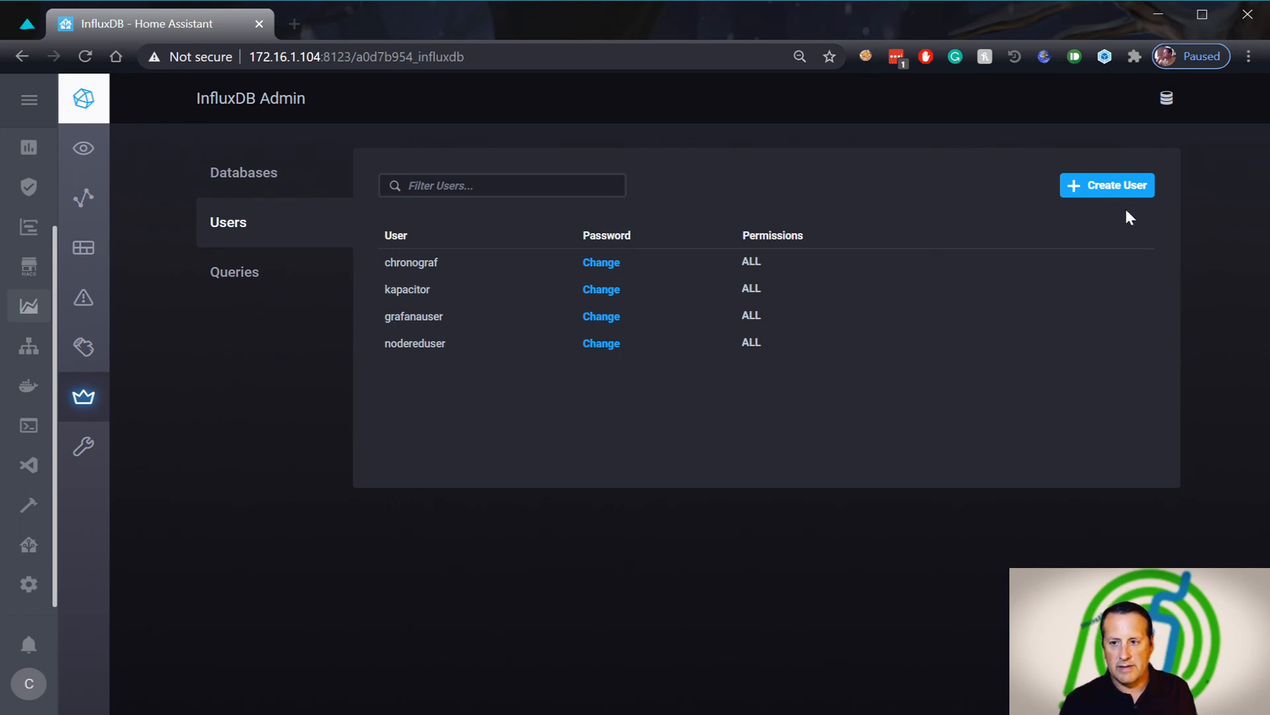
Create a database user named 'demo' with a password, dismissing the browser's save prompt
{"action": "left_click", "coordinate": [1111, 192]}
{"action": "type", "text": "demo"}
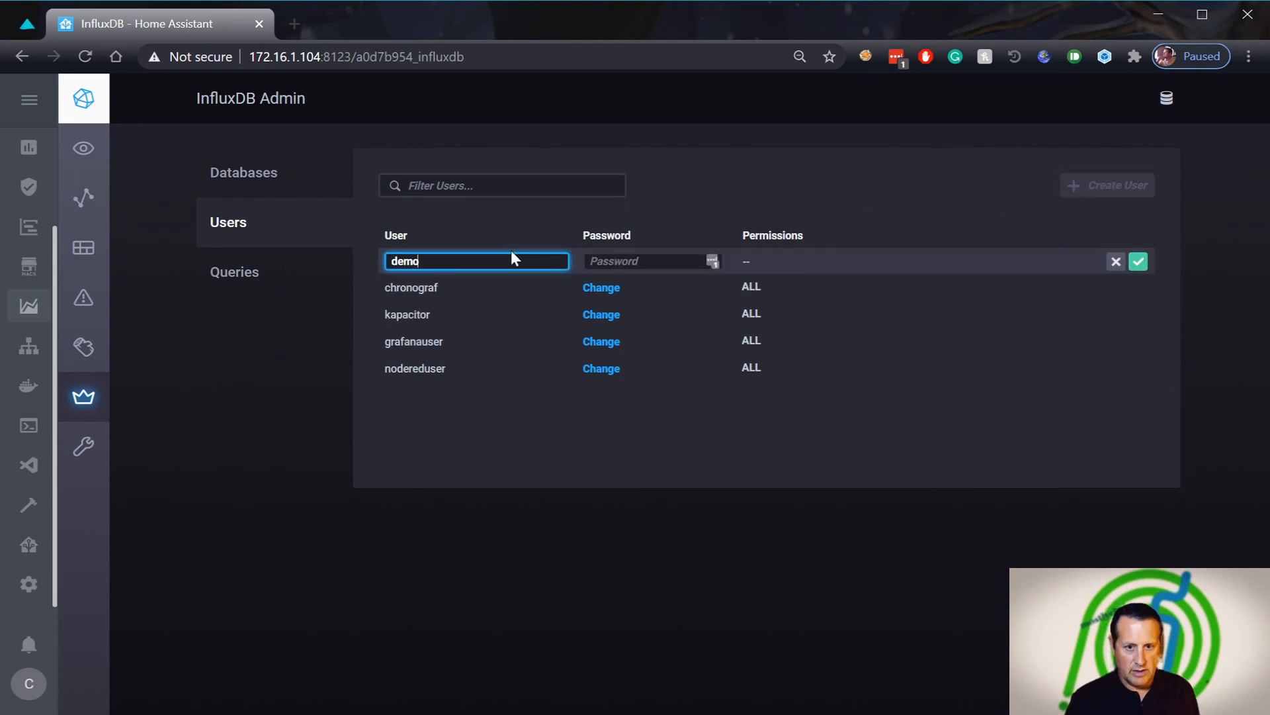
{"action": "key", "text": "Tab"}
{"action": "type", "text": "demo"}
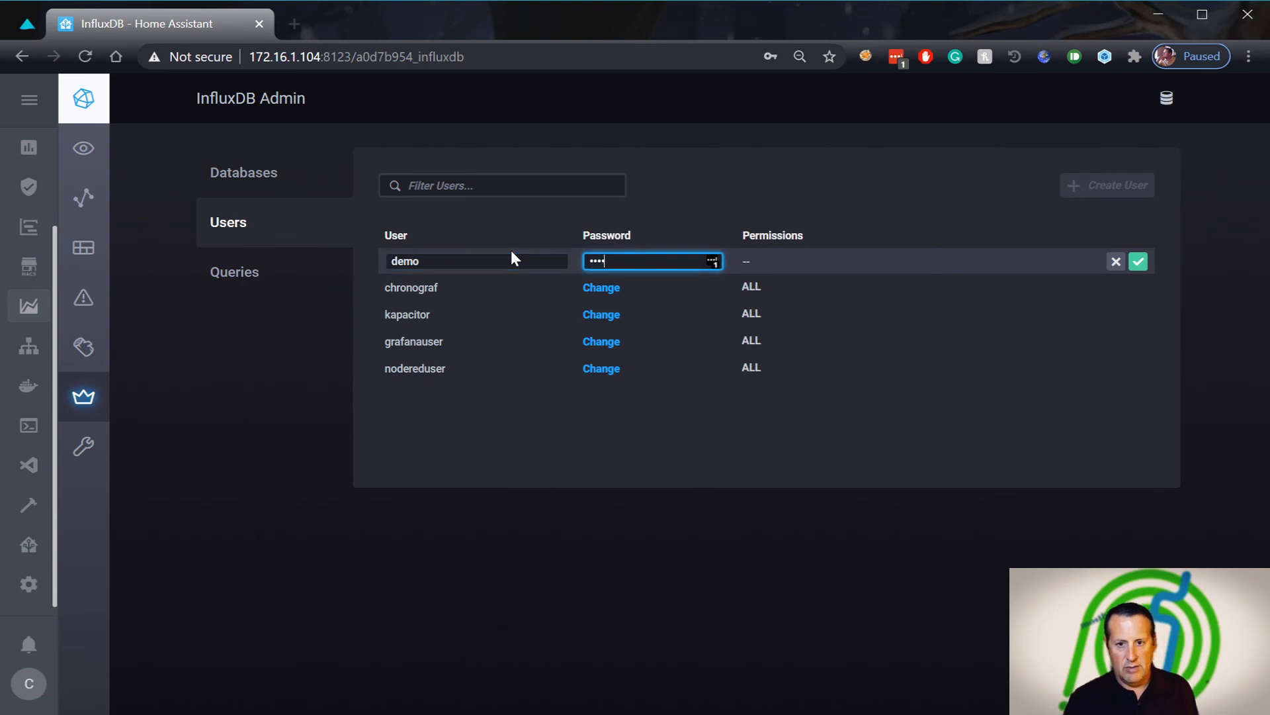
{"action": "key", "text": "Tab"}
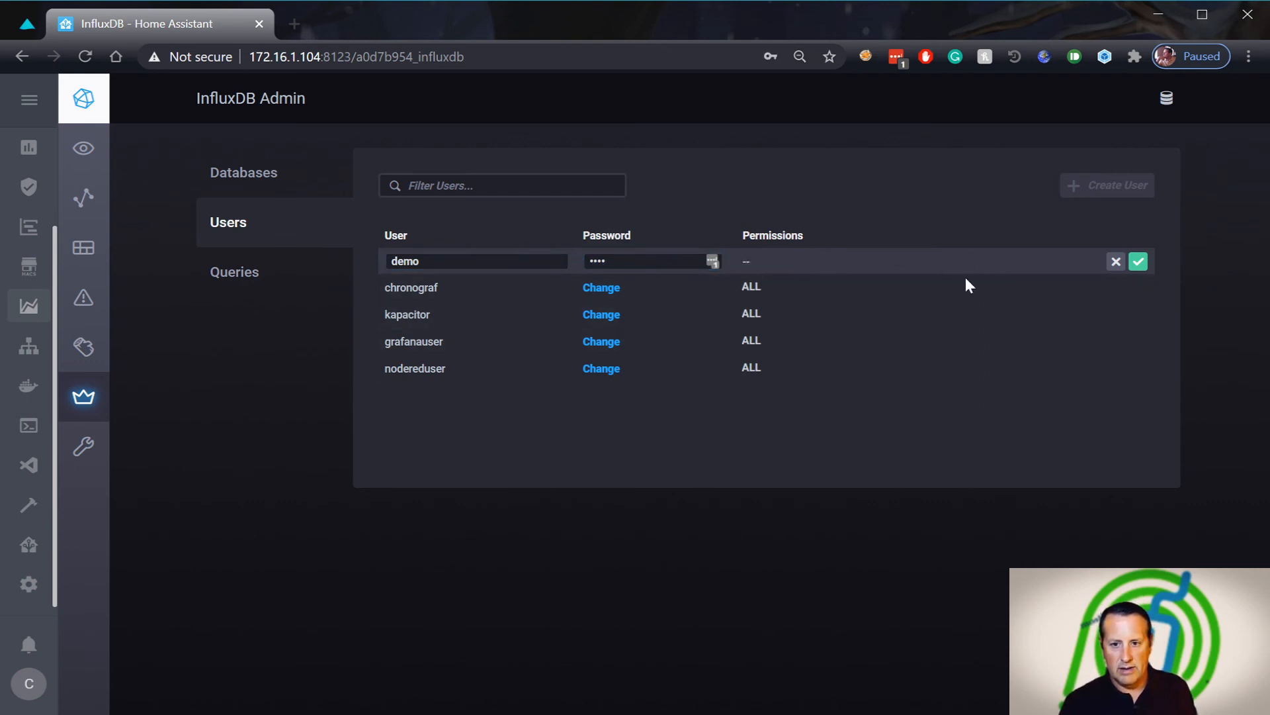
{"action": "left_click", "coordinate": [1138, 262]}
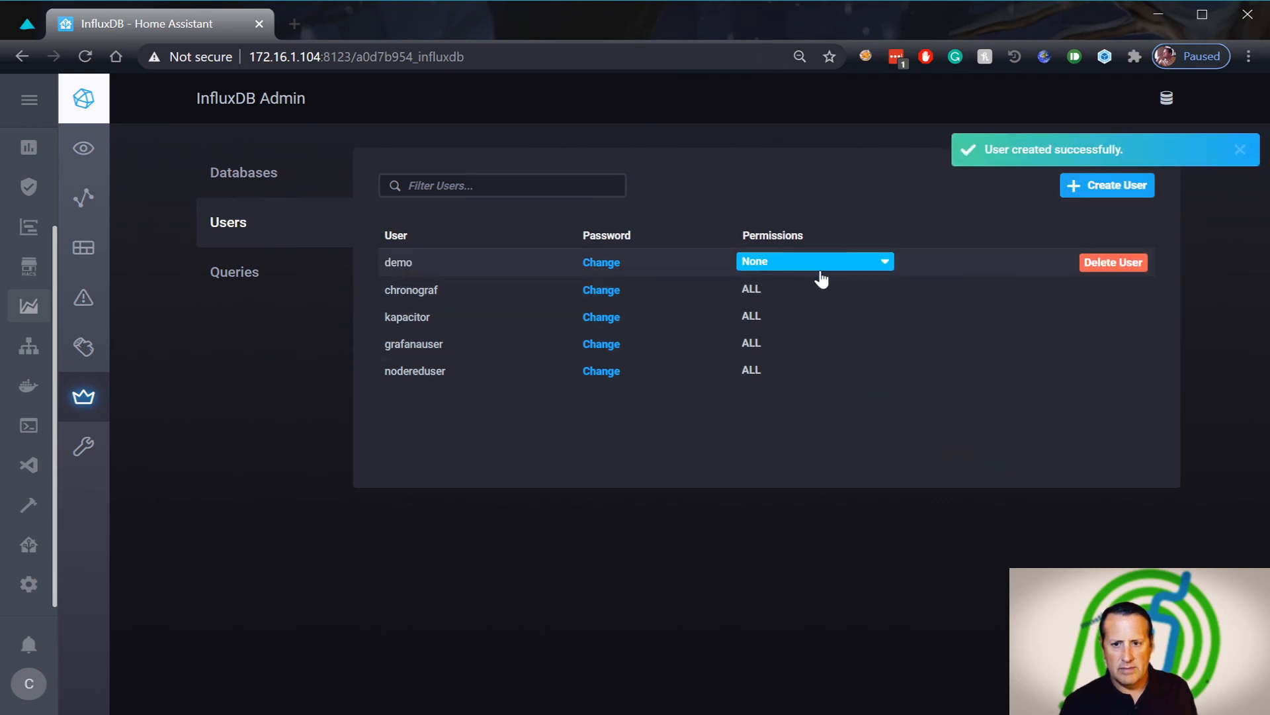
{"action": "left_click", "coordinate": [1103, 200]}
Grant the demo user ALL permissions and apply the change
{"action": "left_click", "coordinate": [775, 265]}
{"action": "left_click", "coordinate": [771, 315]}
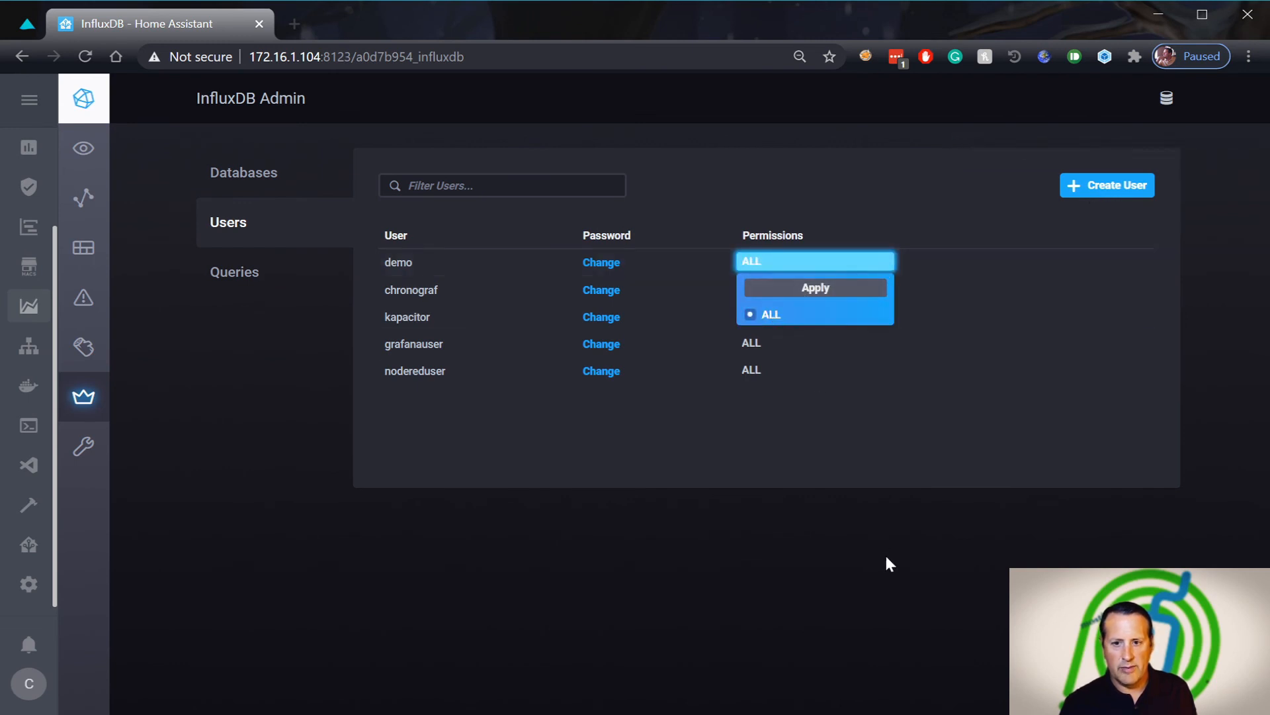
{"action": "left_click", "coordinate": [874, 548]}
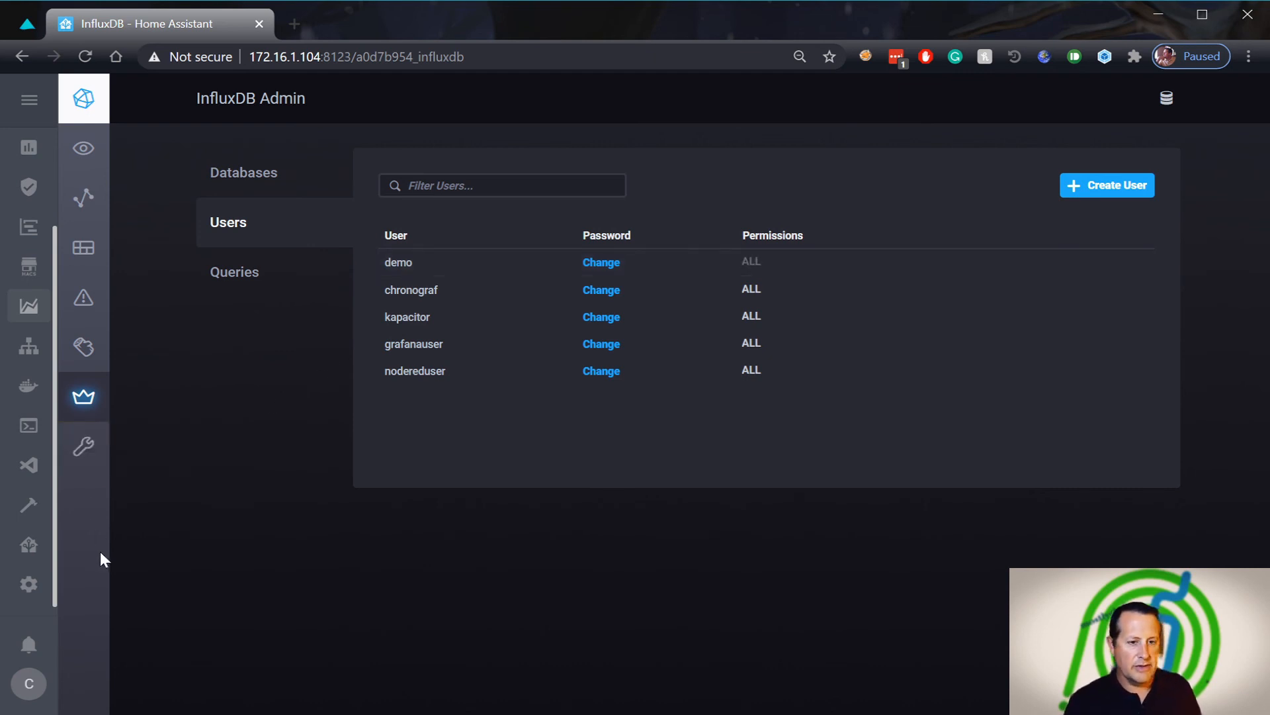
{"action": "left_click", "coordinate": [22, 440]}
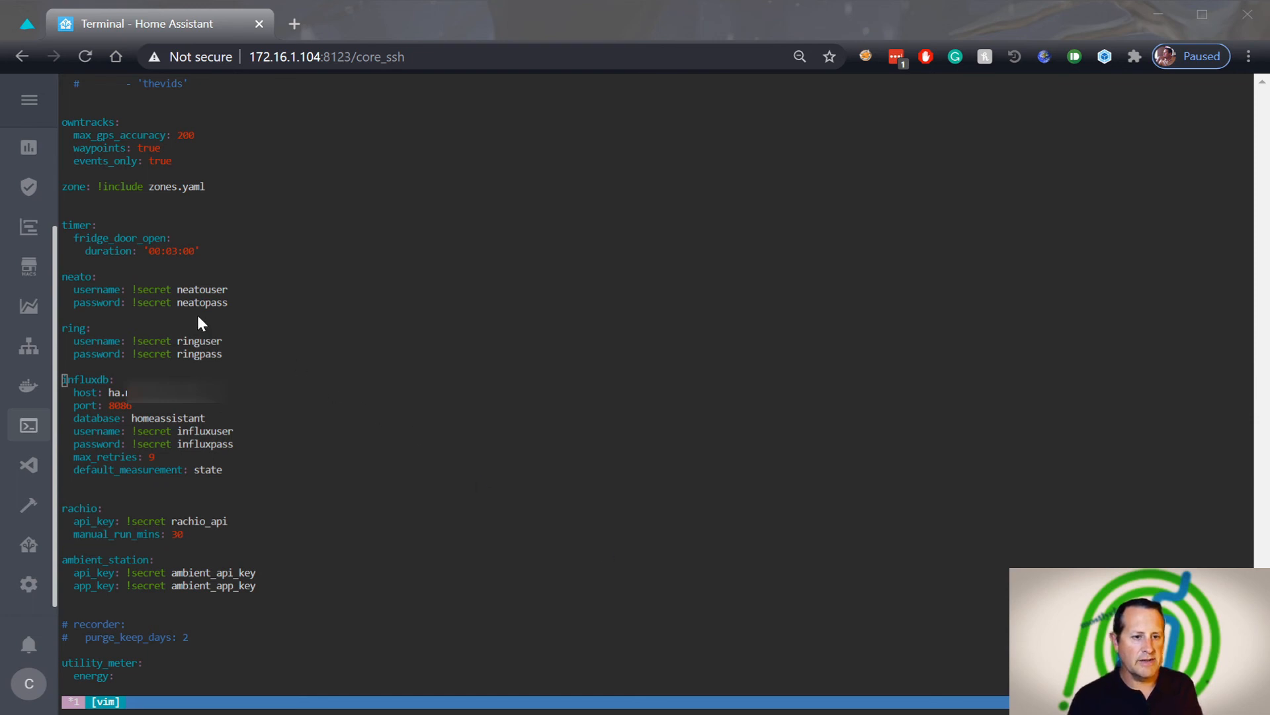
Open Grafana from the sidebar to see its starred dashboards
{"action": "left_click", "coordinate": [31, 232]}
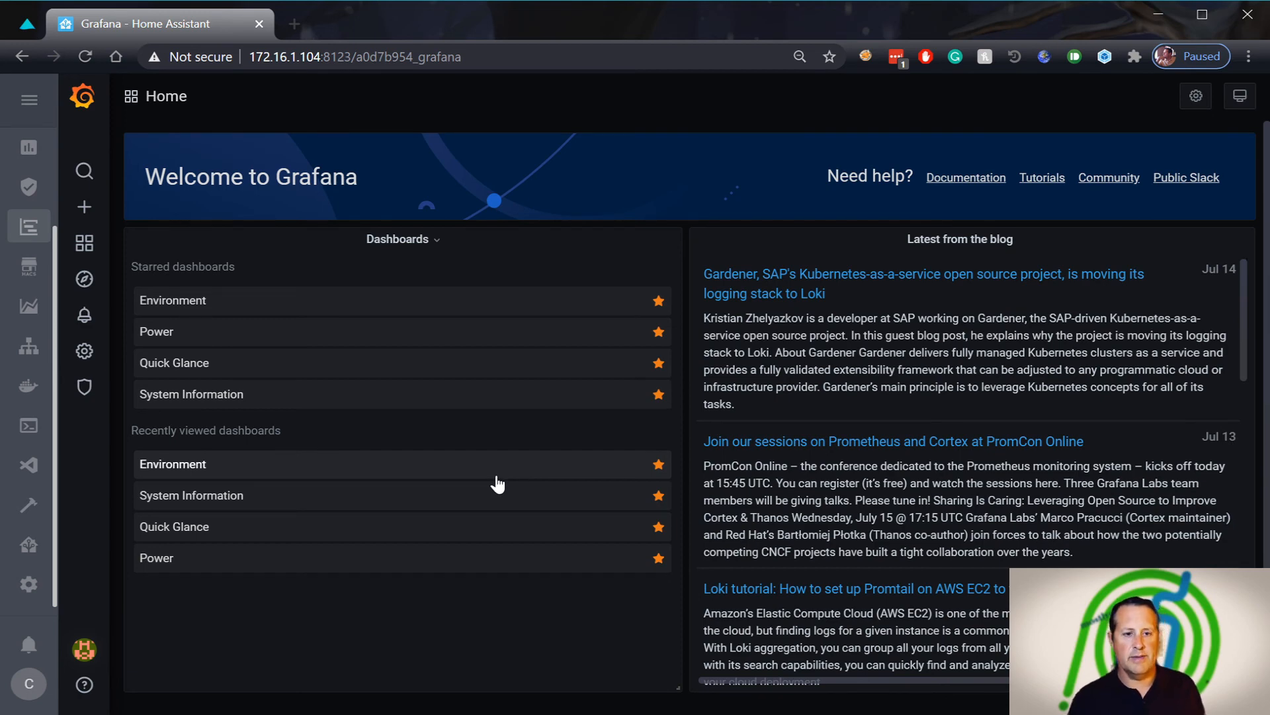
{"action": "mouse_move", "coordinate": [98, 360]}
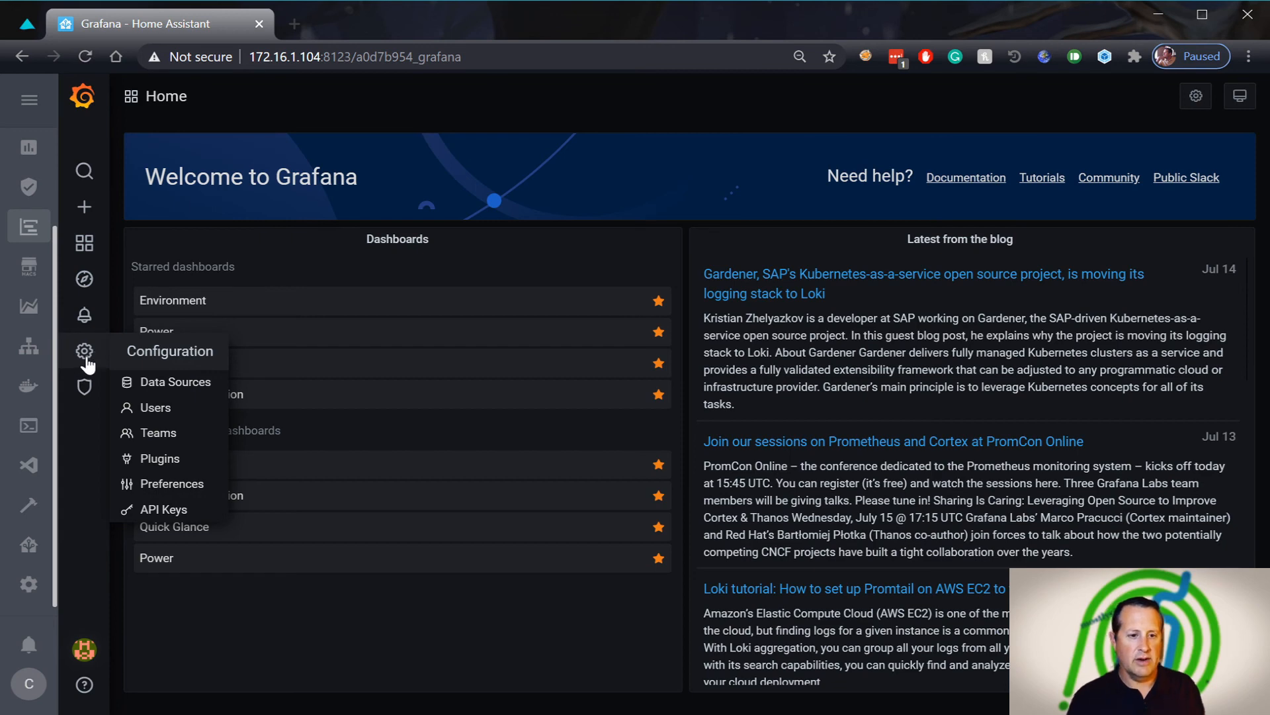
{"action": "left_click", "coordinate": [176, 382]}
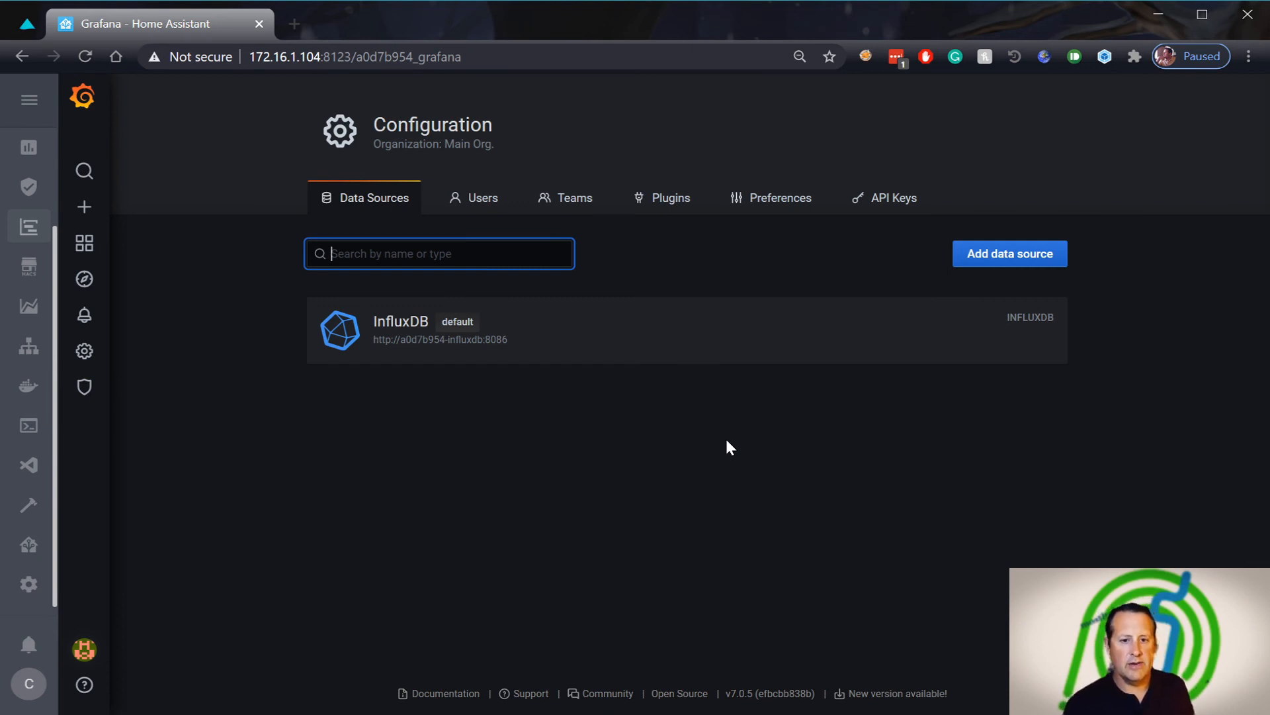
{"action": "left_click", "coordinate": [465, 344]}
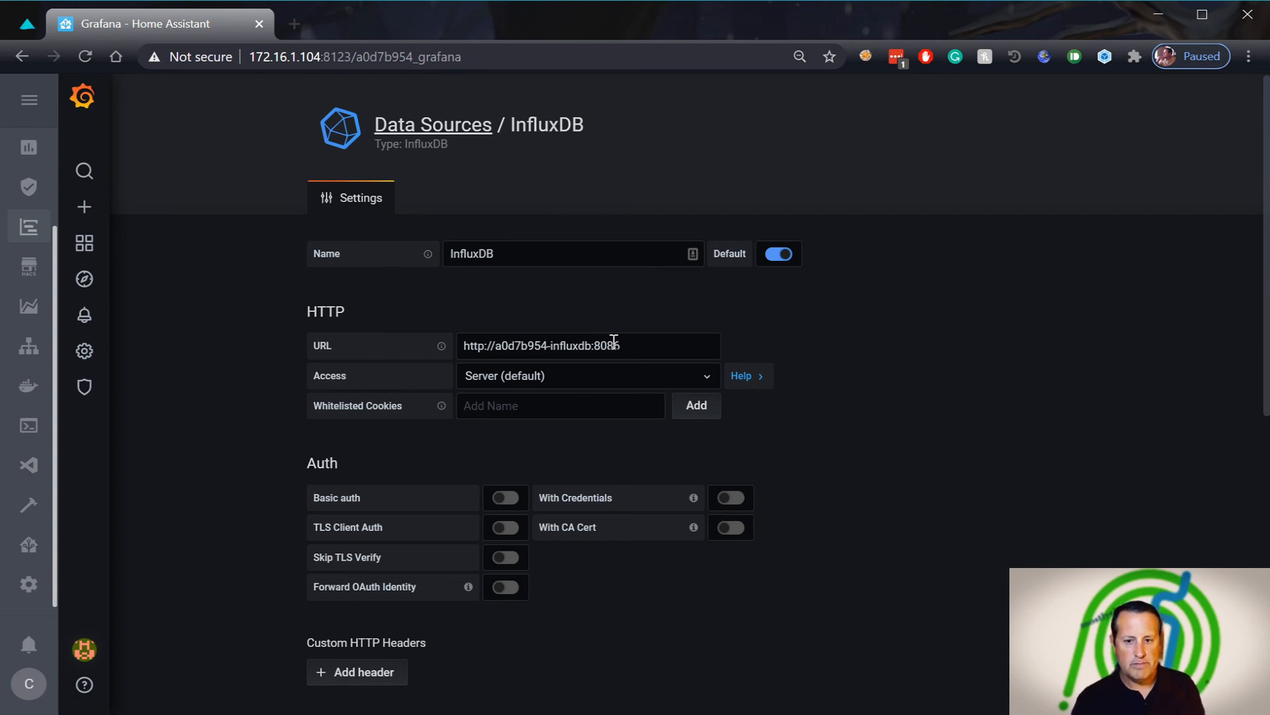
{"action": "scroll", "coordinate": [786, 465], "scroll_direction": "down", "scroll_amount": 3}
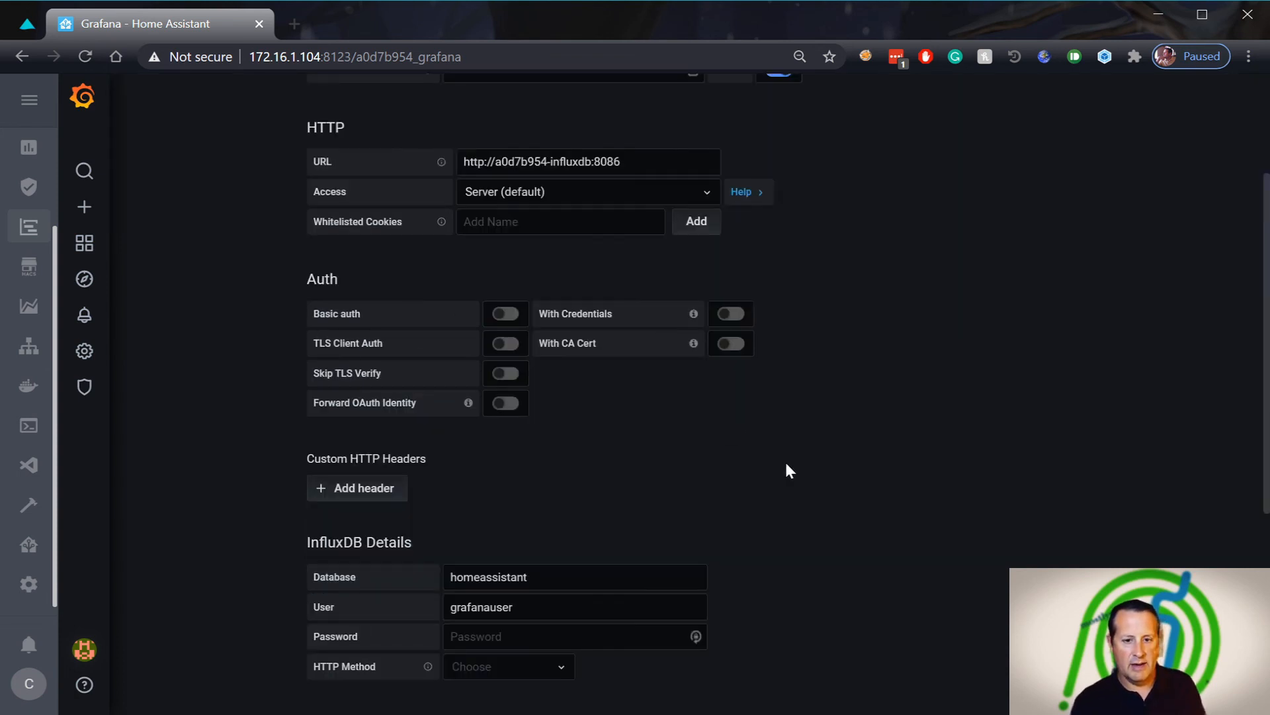
{"action": "scroll", "coordinate": [787, 471], "scroll_direction": "down", "scroll_amount": 3}
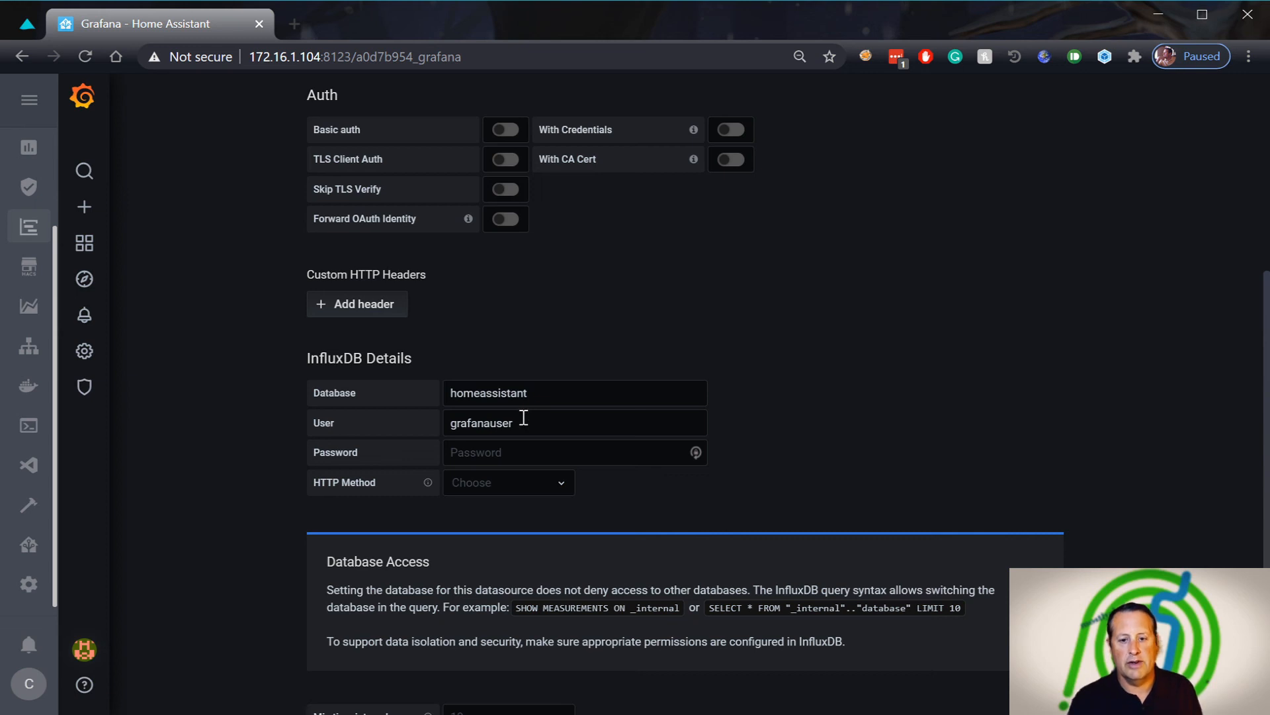
{"action": "scroll", "coordinate": [304, 520], "scroll_direction": "up", "scroll_amount": 5}
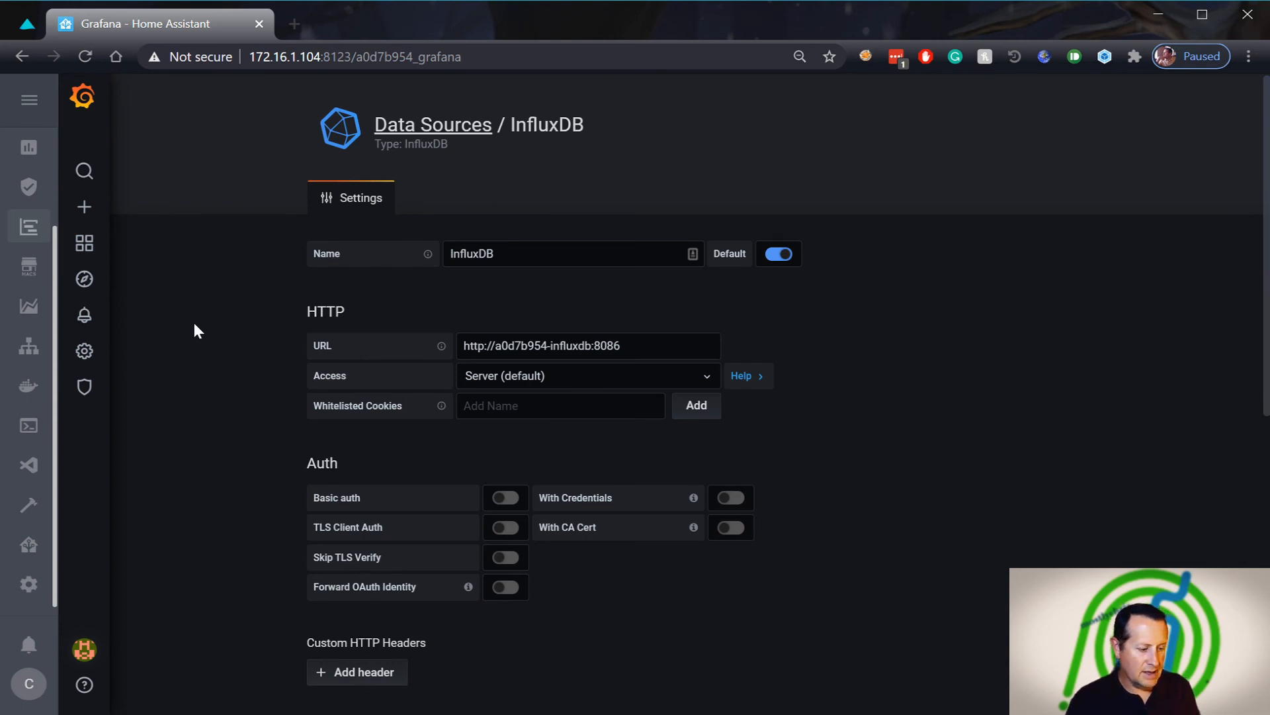
{"action": "mouse_move", "coordinate": [84, 247]}
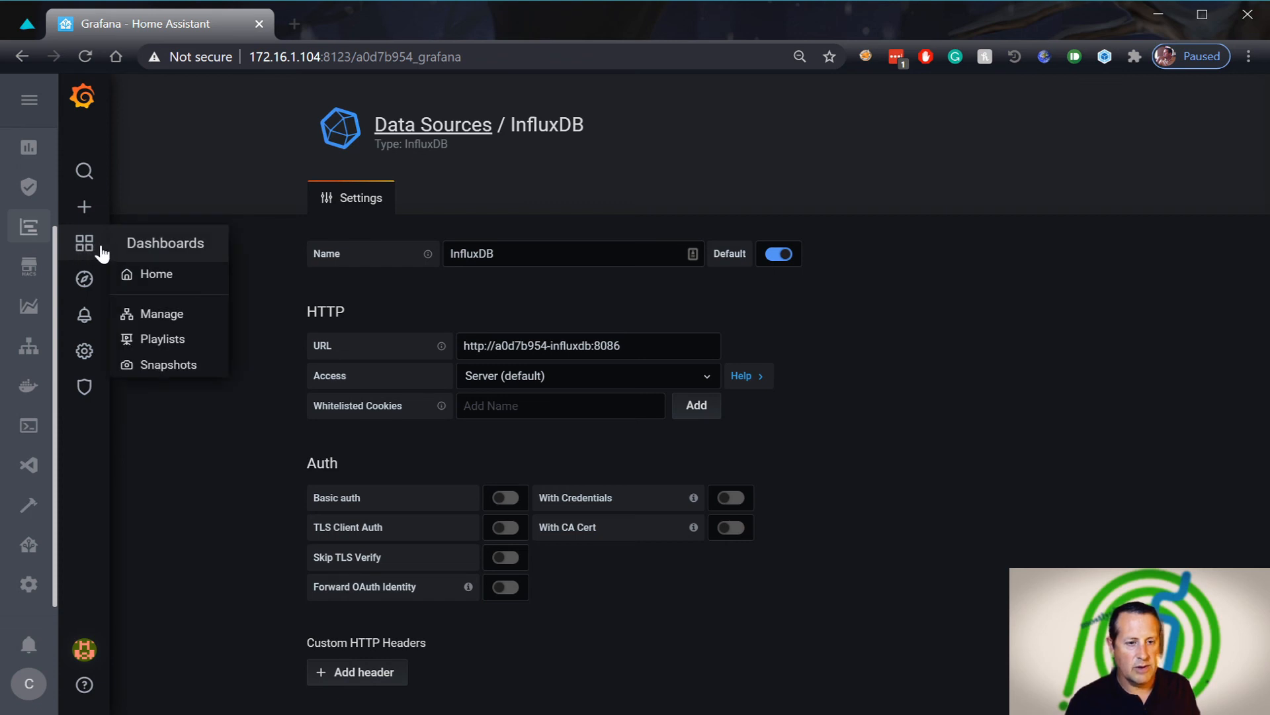
Create a new dashboard from Dashboards > Manage and add its first panel
{"action": "left_click", "coordinate": [156, 314]}
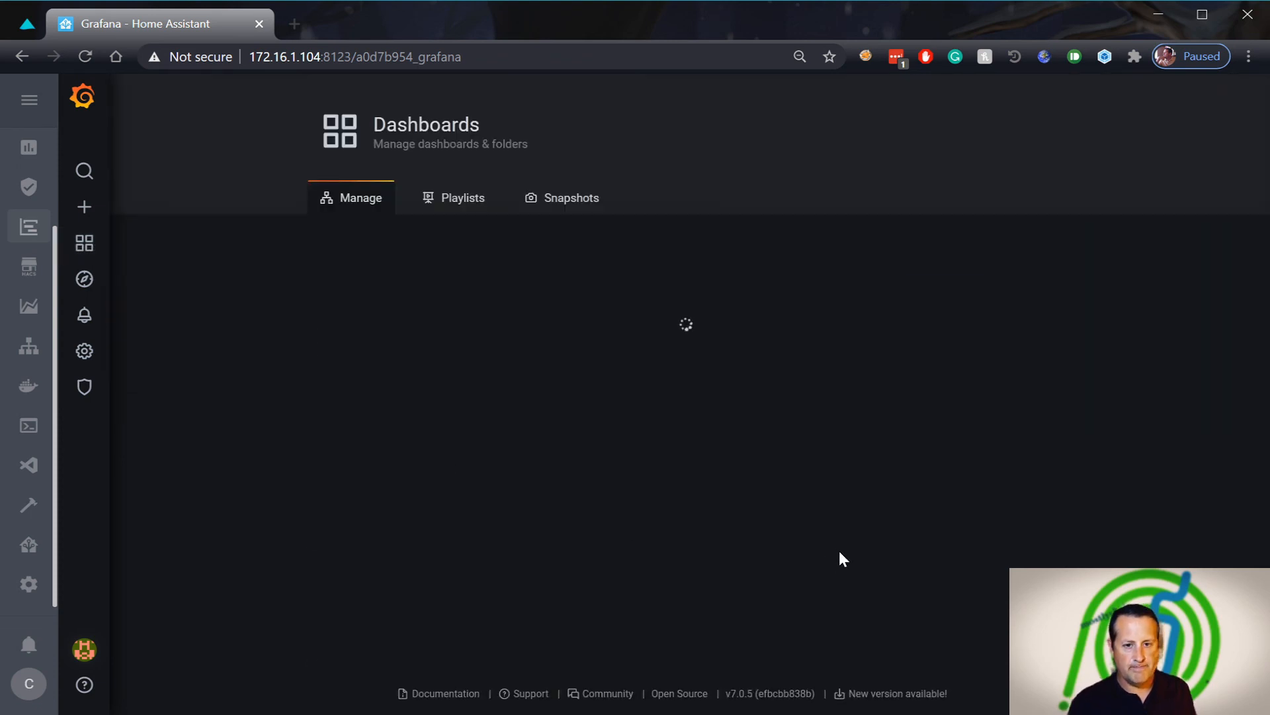
{"action": "left_click", "coordinate": [842, 262]}
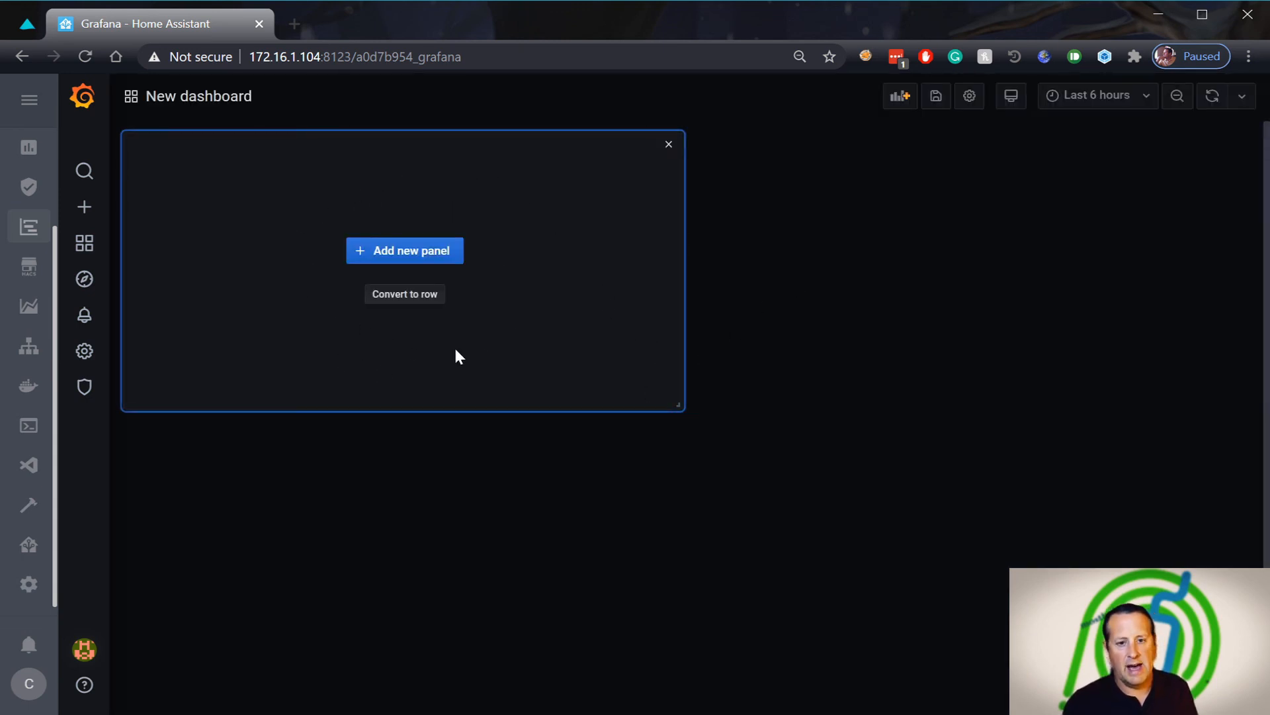
{"action": "left_click", "coordinate": [433, 256]}
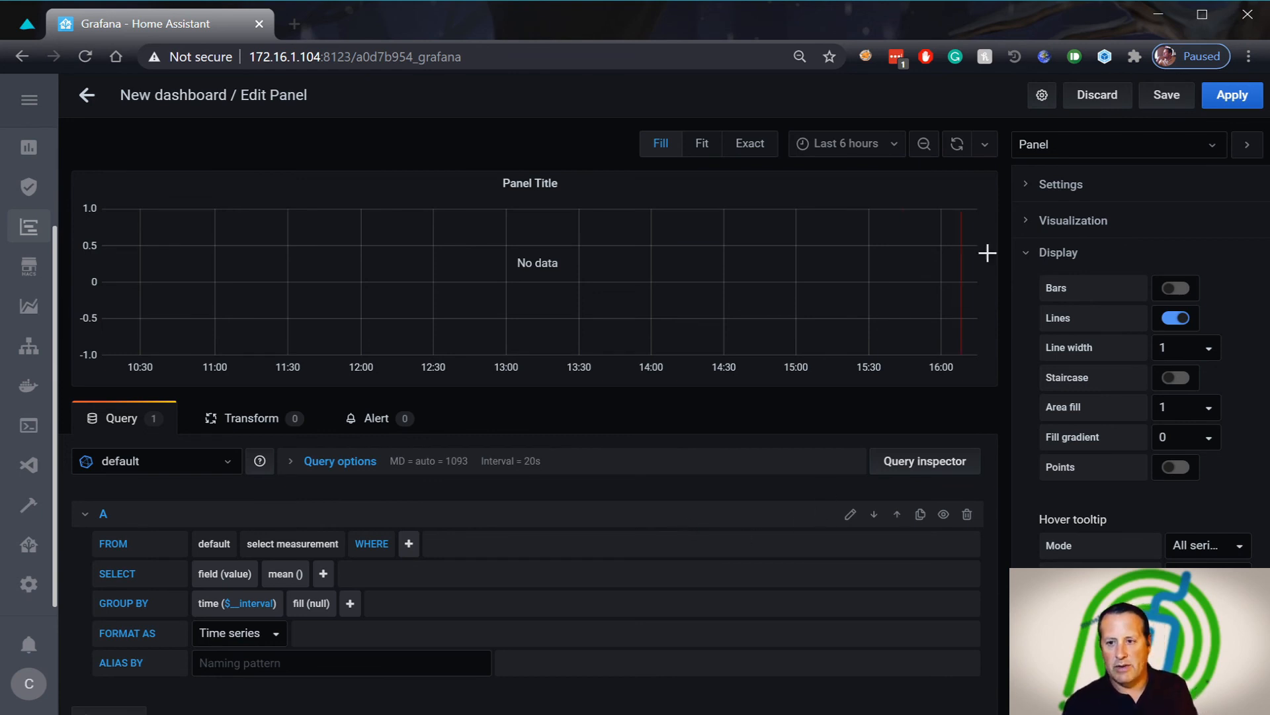
{"action": "left_click", "coordinate": [1029, 223]}
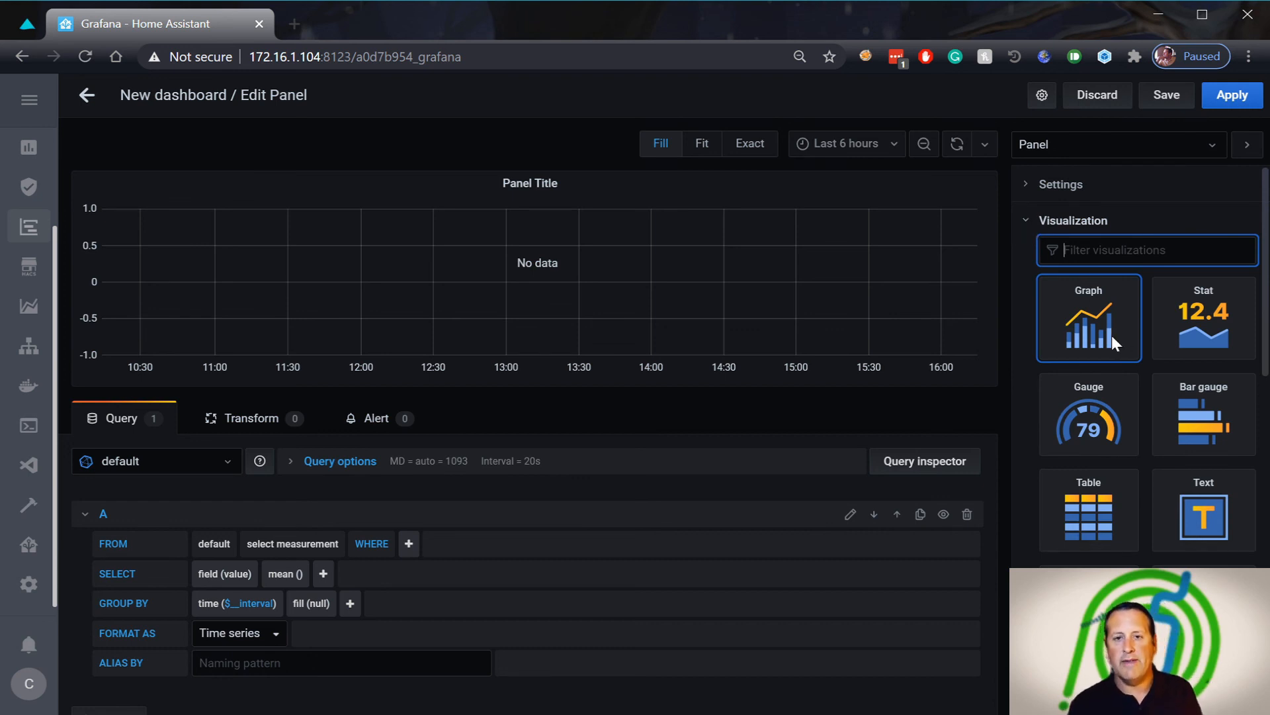
{"action": "left_click", "coordinate": [1084, 315]}
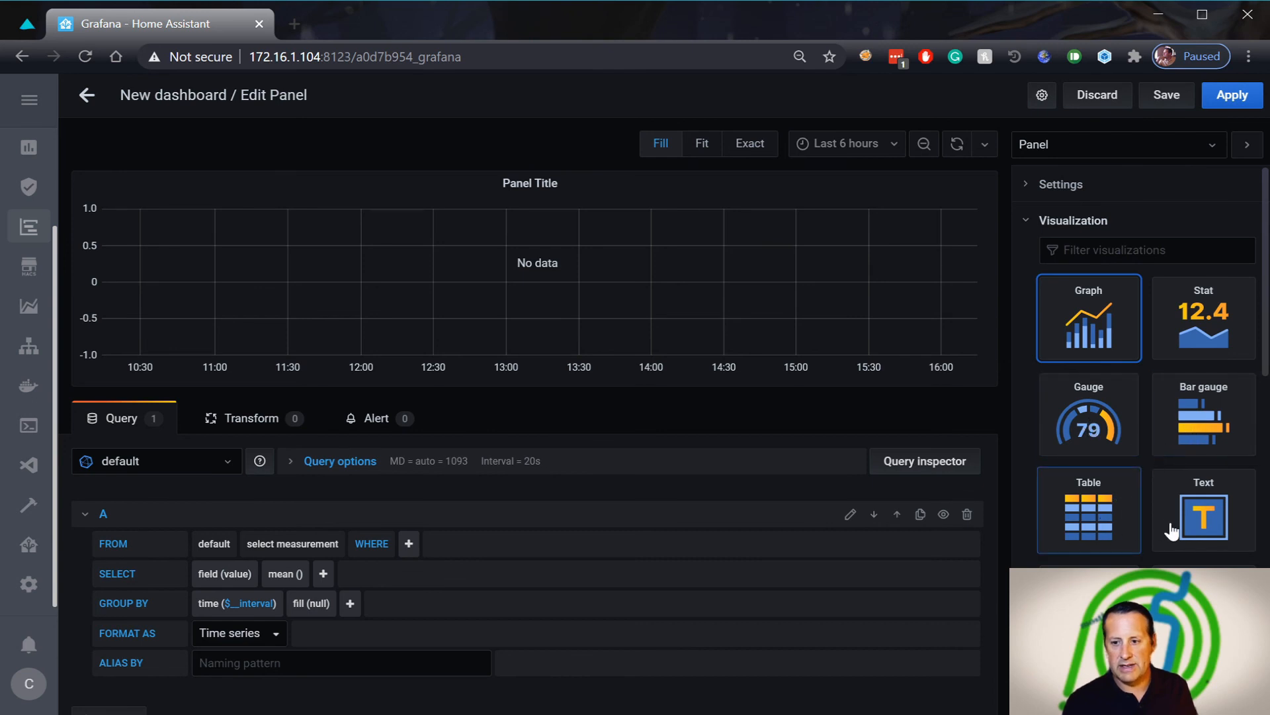
{"action": "scroll", "coordinate": [1175, 530], "scroll_direction": "down", "scroll_amount": 3}
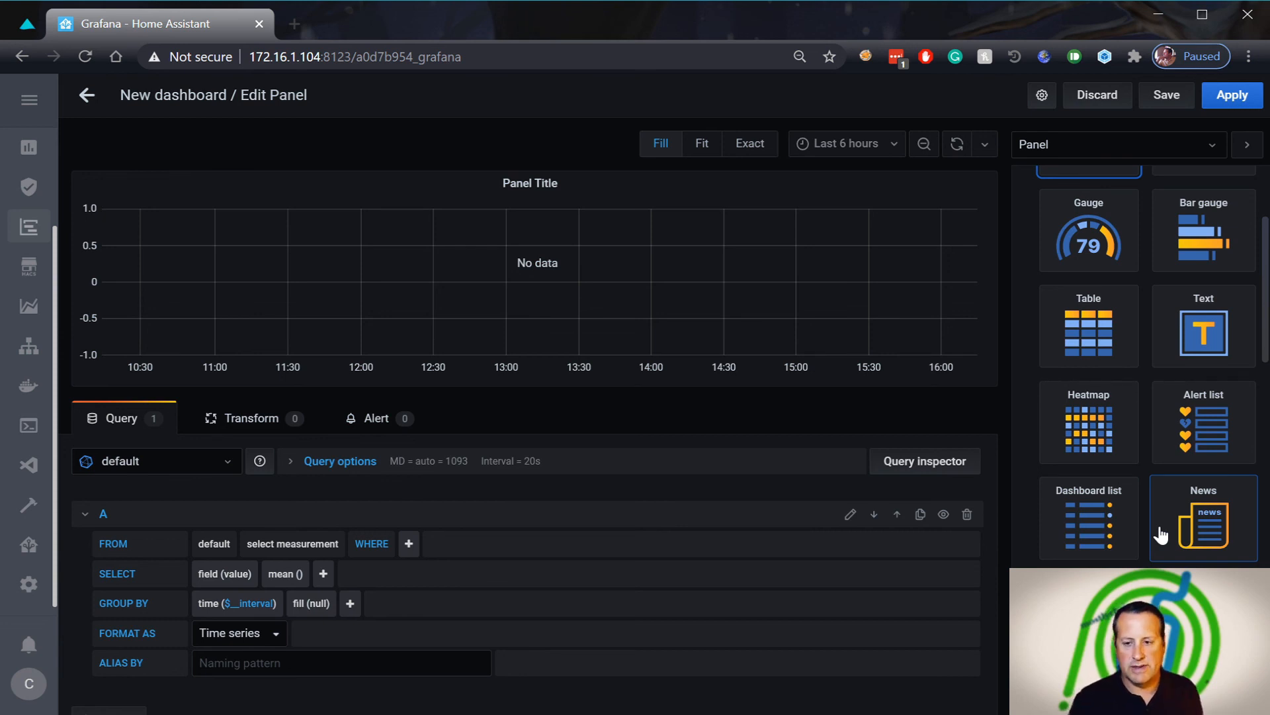
{"action": "scroll", "coordinate": [1085, 526], "scroll_direction": "up", "scroll_amount": 3}
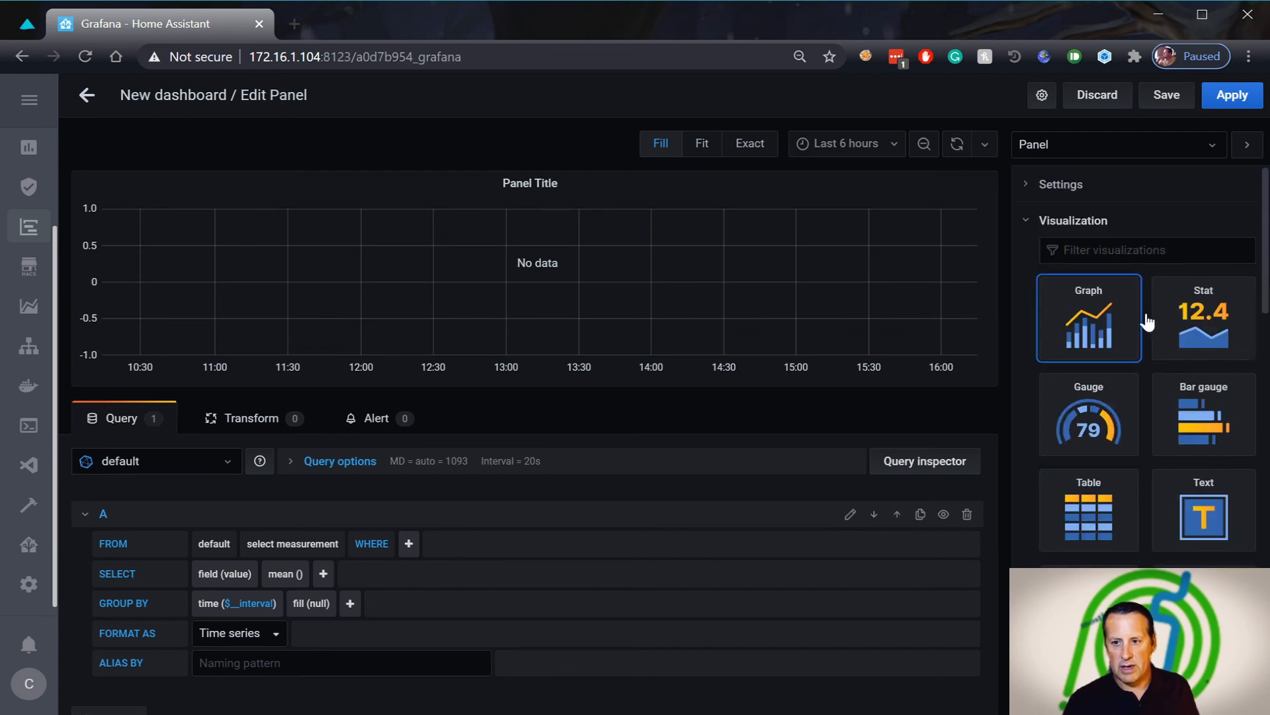
{"action": "left_click", "coordinate": [1027, 225]}
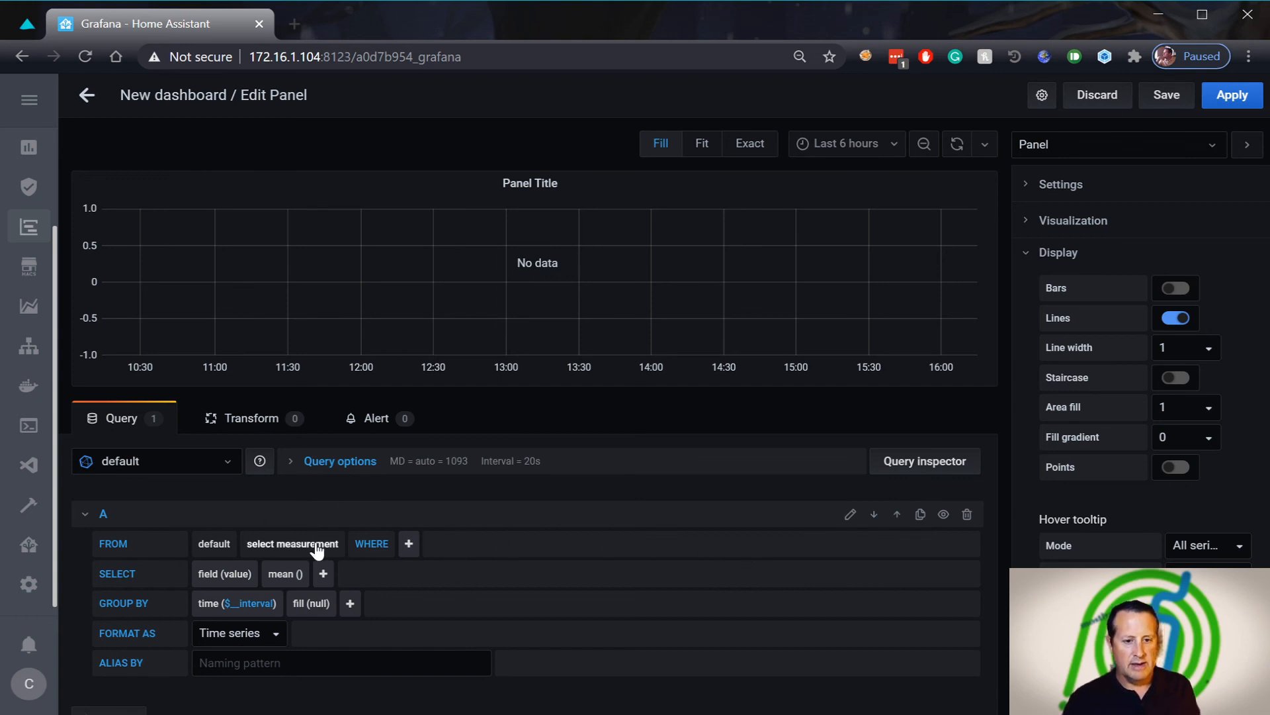
{"action": "left_click", "coordinate": [225, 462]}
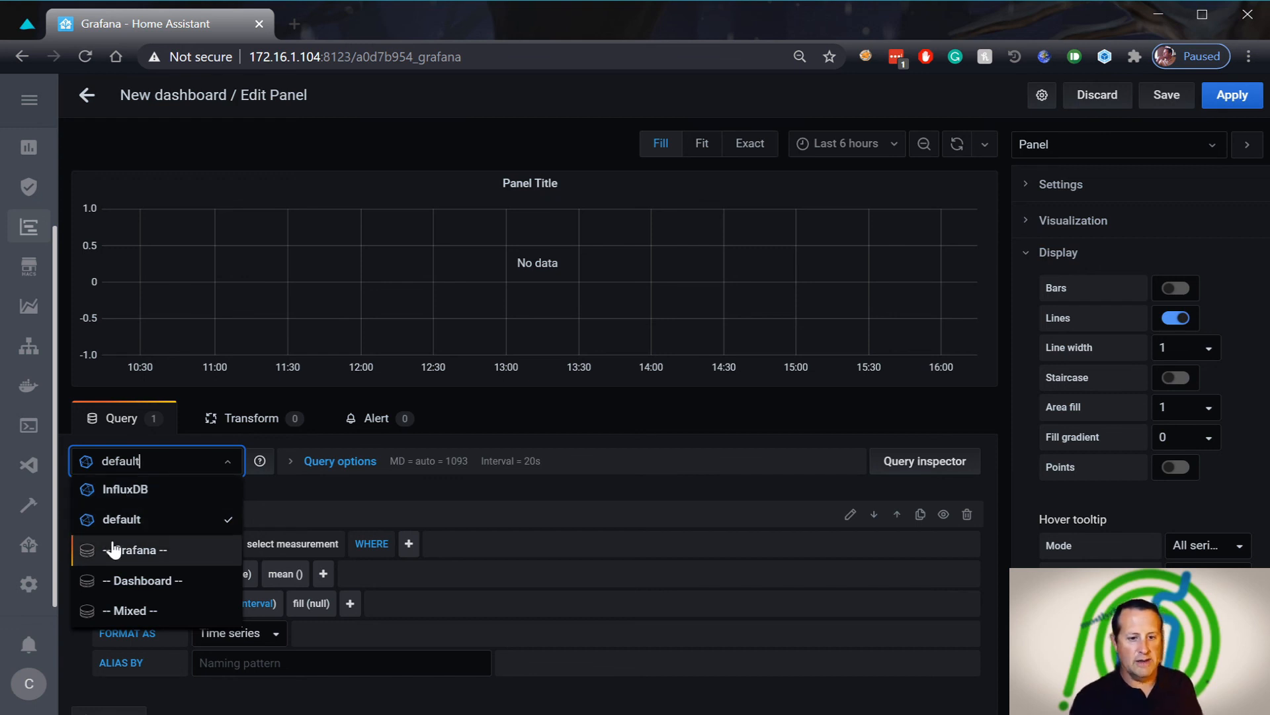
Switch the panel query's data source to InfluxDB
{"action": "left_click", "coordinate": [147, 503]}
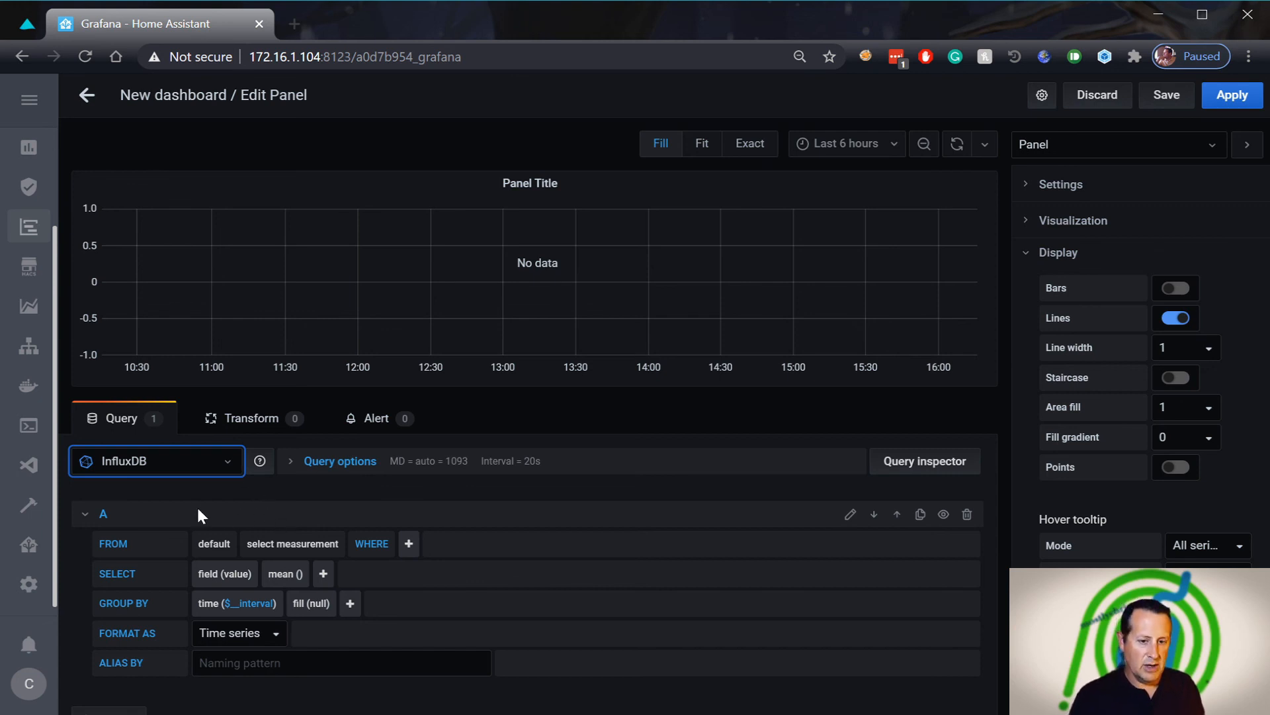
Set the query's FROM measurement to °F
{"action": "left_click", "coordinate": [293, 543]}
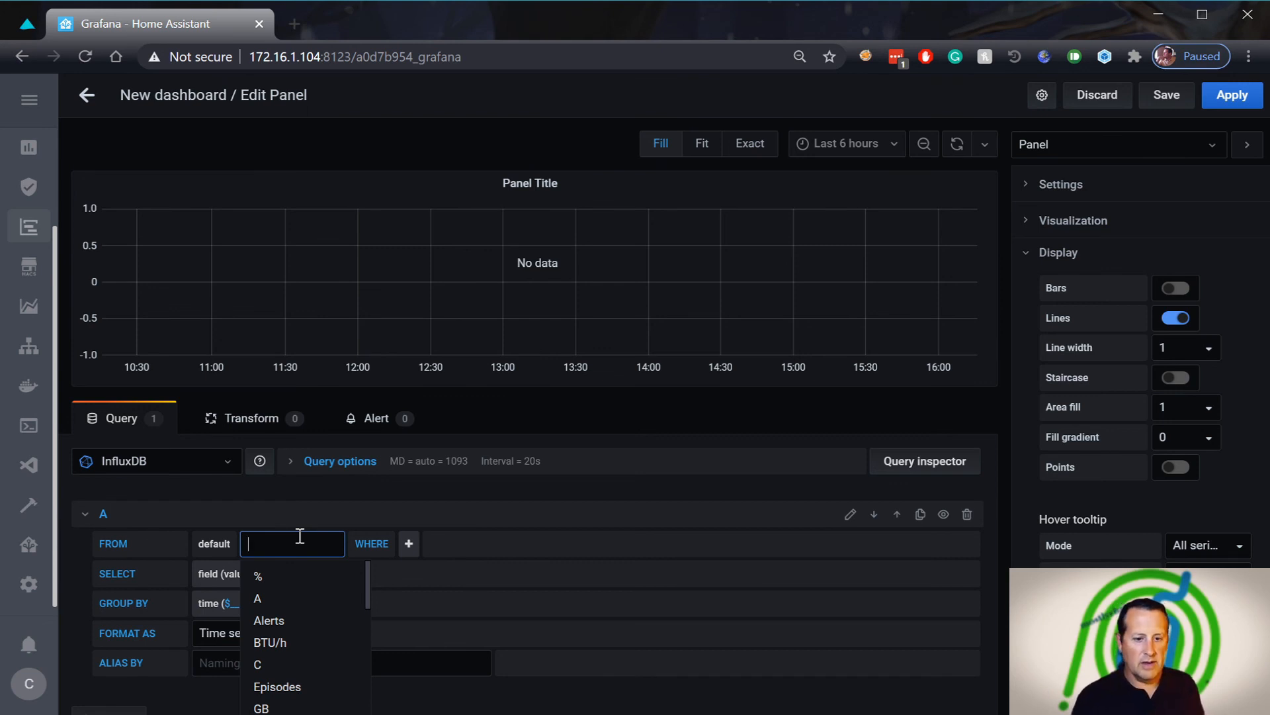
{"action": "scroll", "coordinate": [338, 599], "scroll_direction": "down", "scroll_amount": 6}
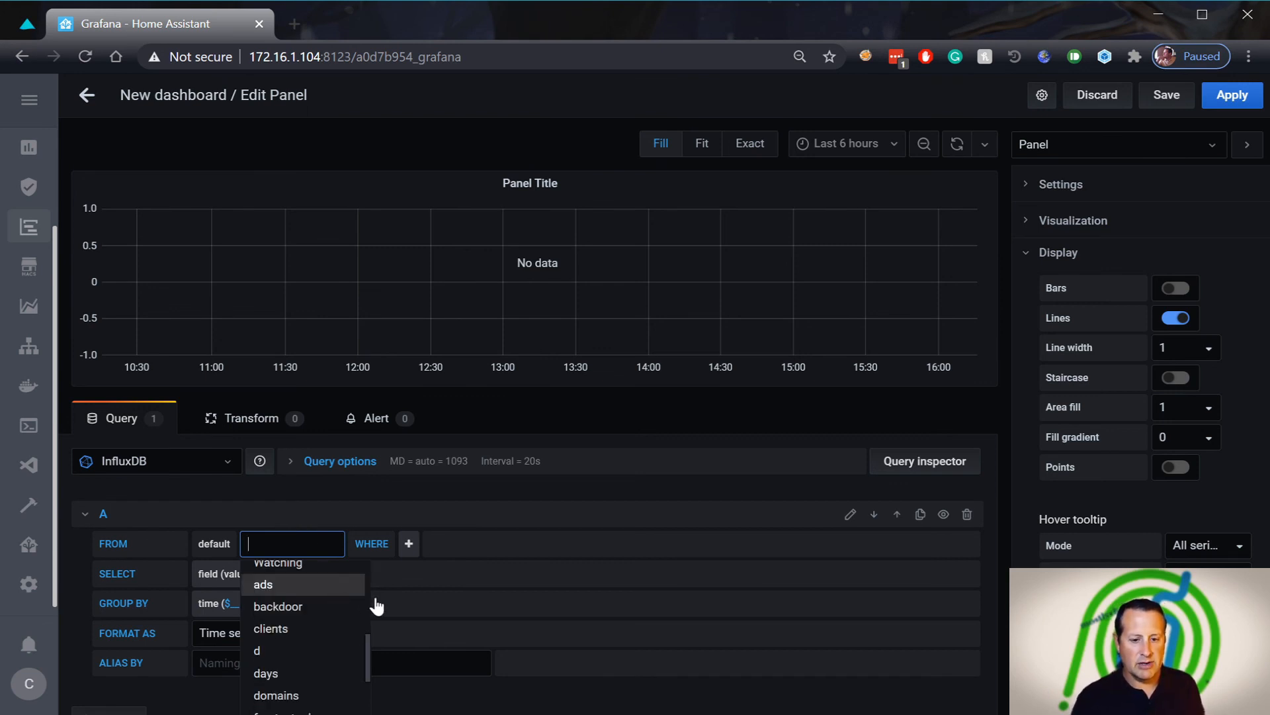
{"action": "scroll", "coordinate": [630, 597], "scroll_direction": "down", "scroll_amount": 2}
{"action": "scroll", "coordinate": [323, 601], "scroll_direction": "down", "scroll_amount": 10}
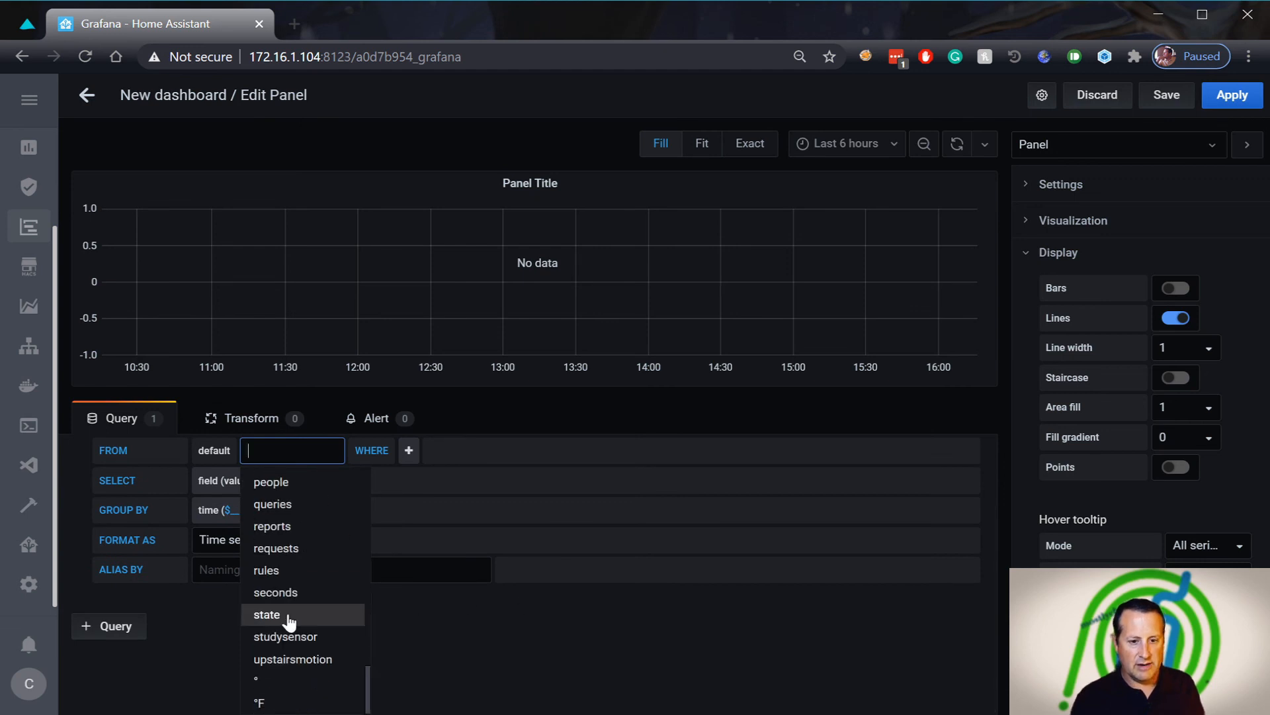
{"action": "left_click", "coordinate": [280, 703]}
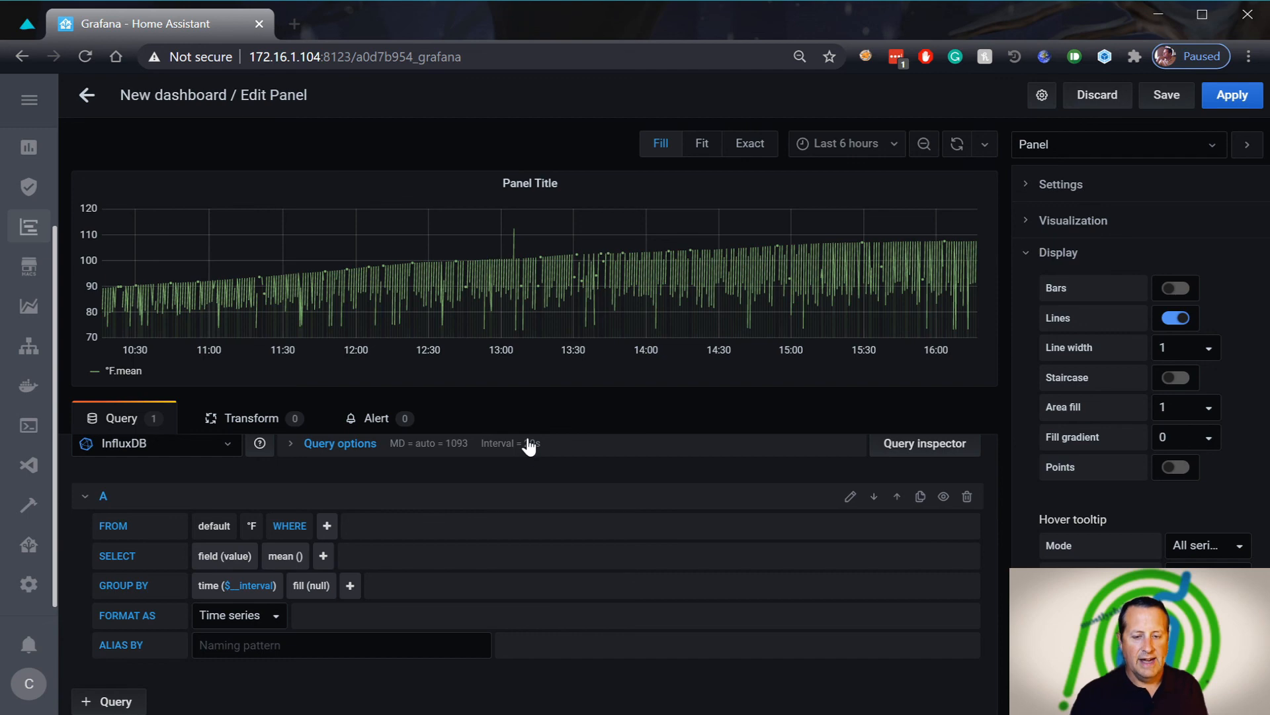
Add a WHERE entity_id filter set to new_buck_creek_temp, replacing an initial new_buck_creek_temp_2 pick
{"action": "left_click", "coordinate": [326, 527]}
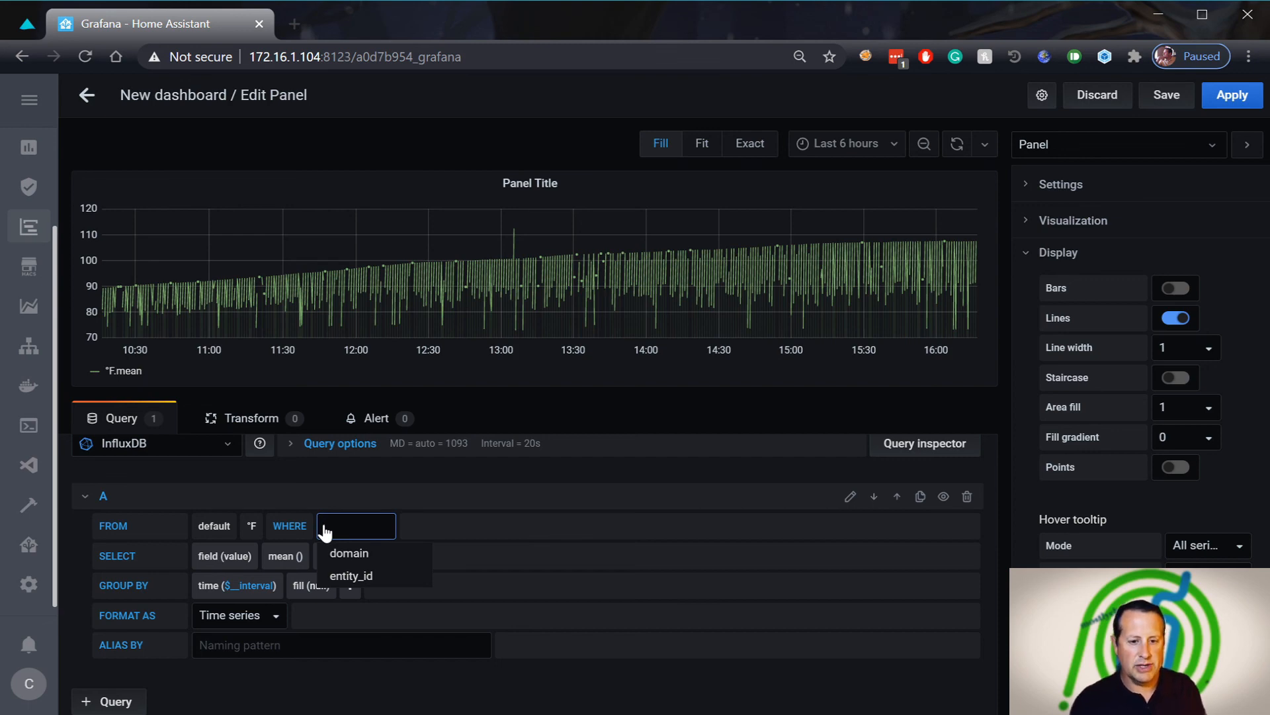
{"action": "left_click", "coordinate": [358, 577]}
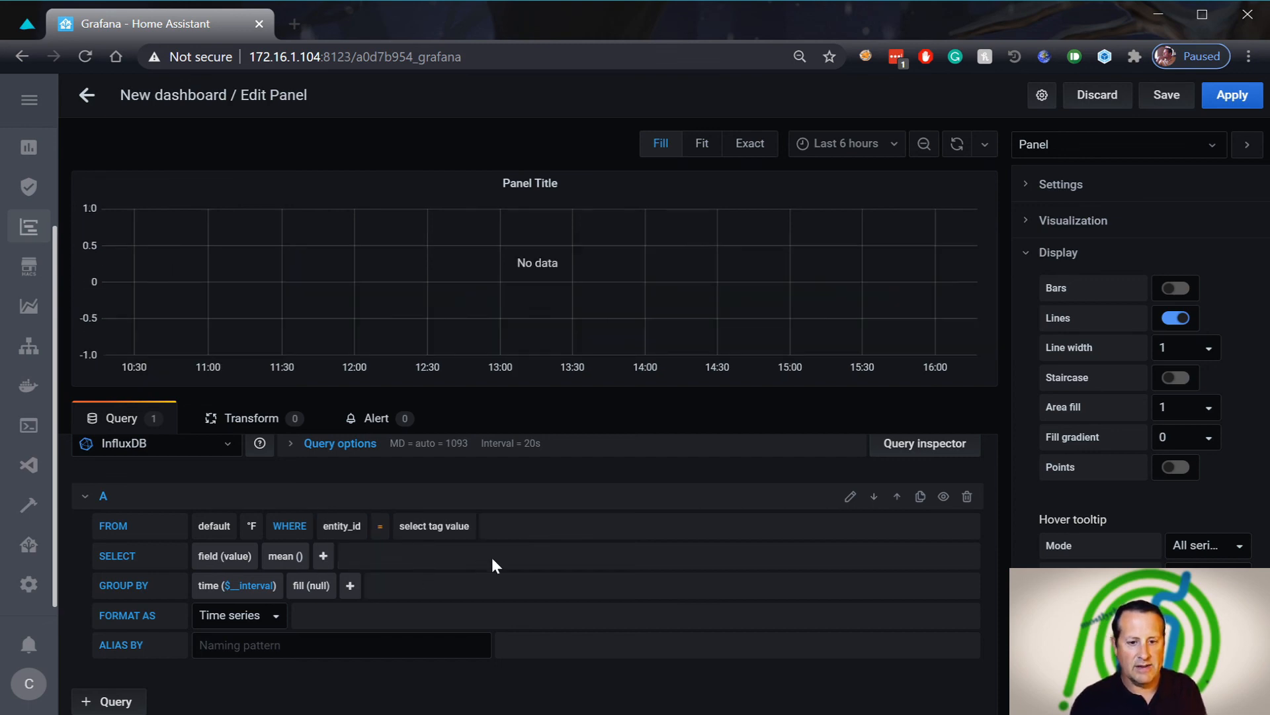
{"action": "left_click", "coordinate": [441, 532]}
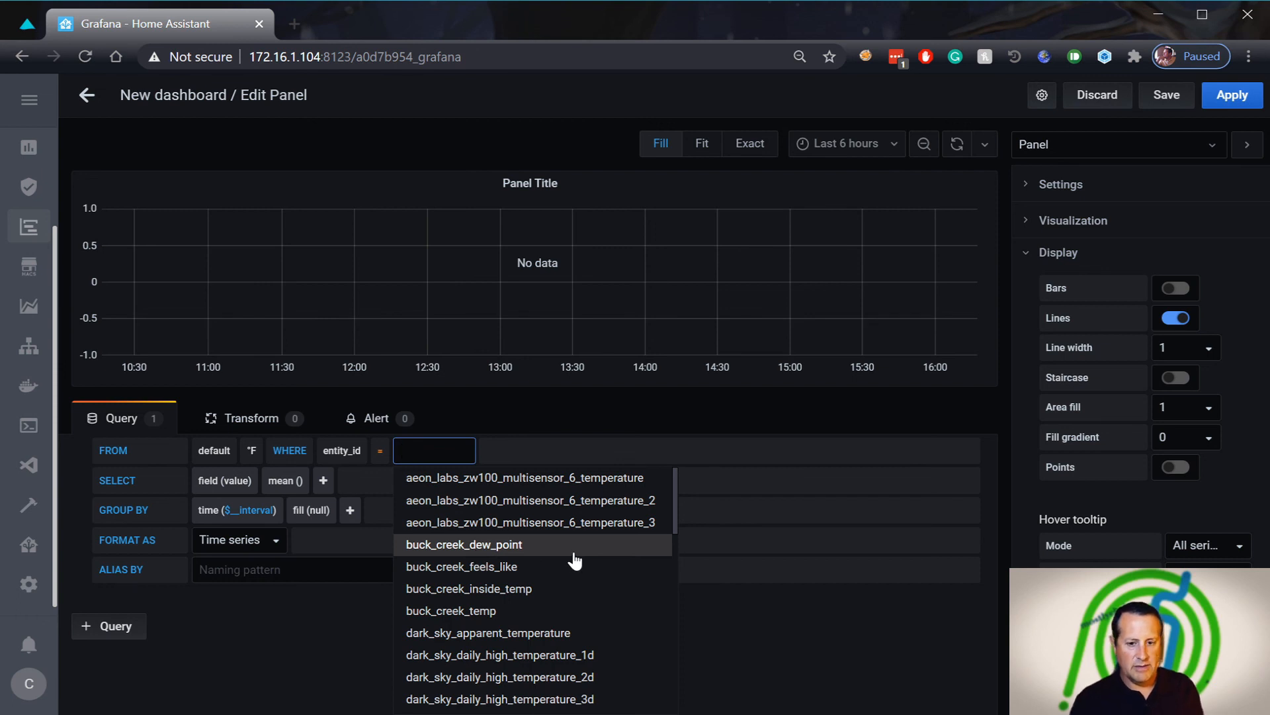
{"action": "scroll", "coordinate": [574, 561], "scroll_direction": "down", "scroll_amount": 6}
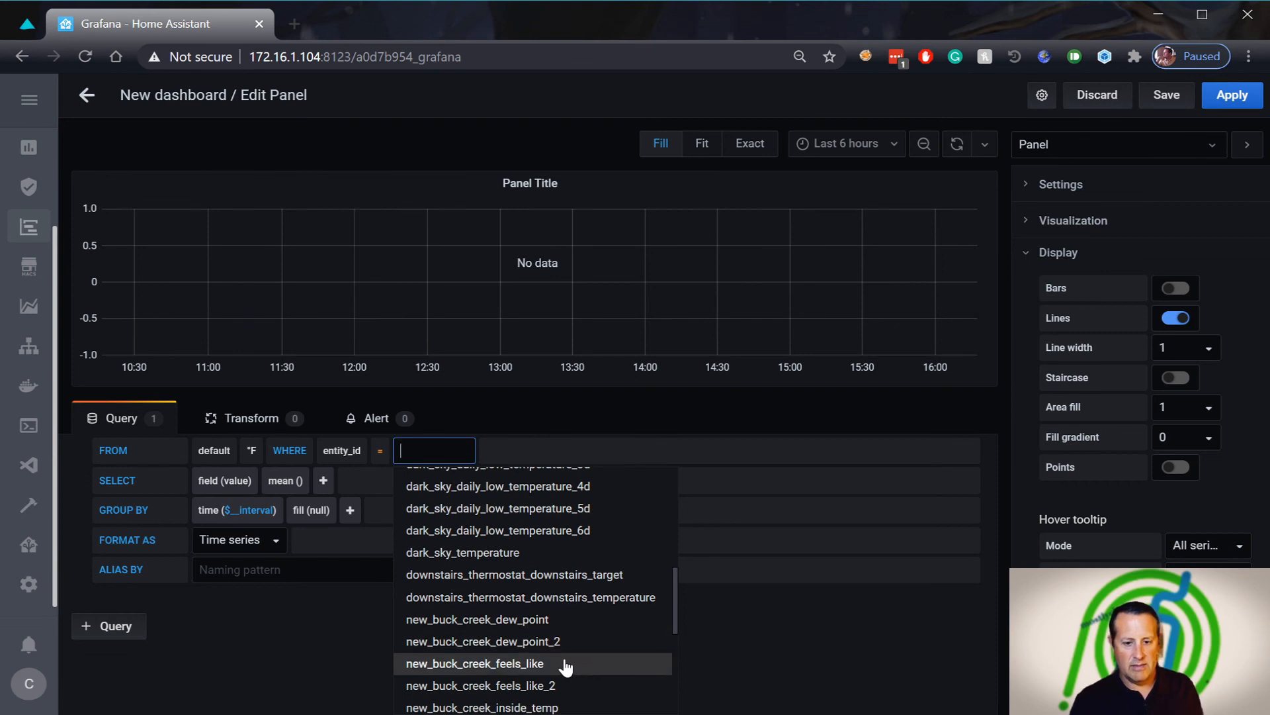
{"action": "scroll", "coordinate": [566, 667], "scroll_direction": "down", "scroll_amount": 3}
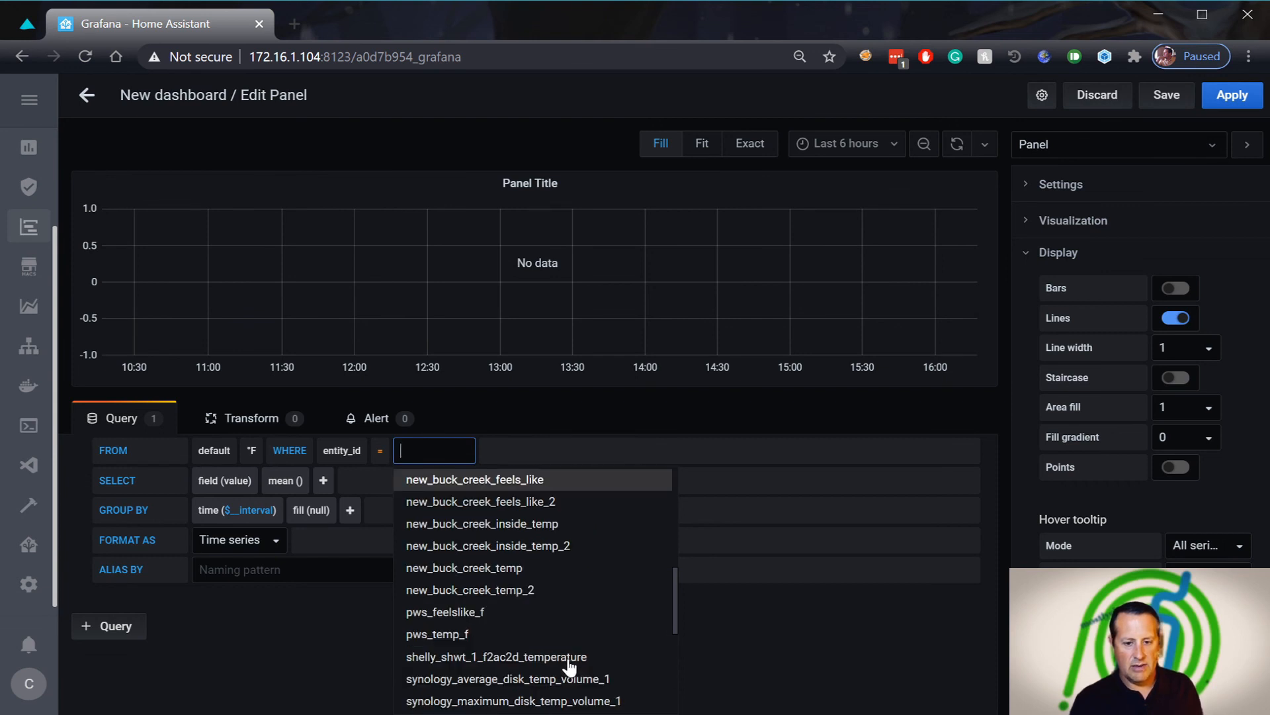
{"action": "left_click", "coordinate": [560, 589]}
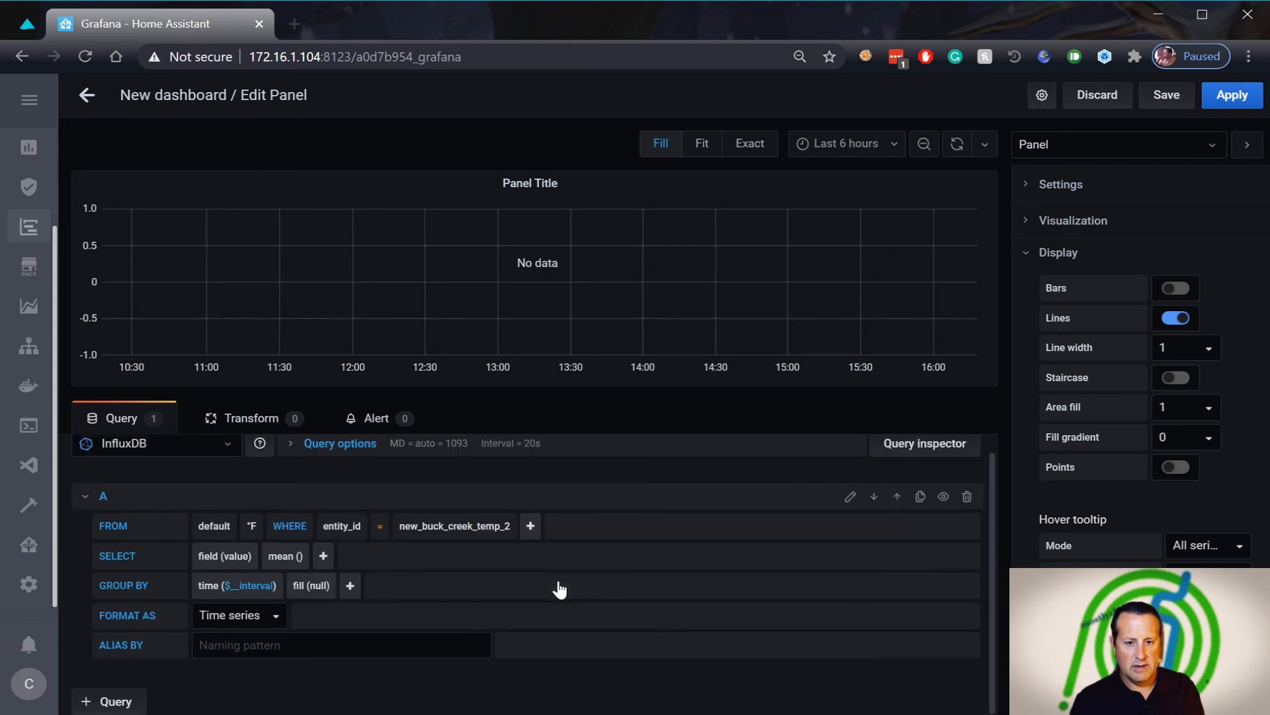
{"action": "left_click", "coordinate": [497, 529]}
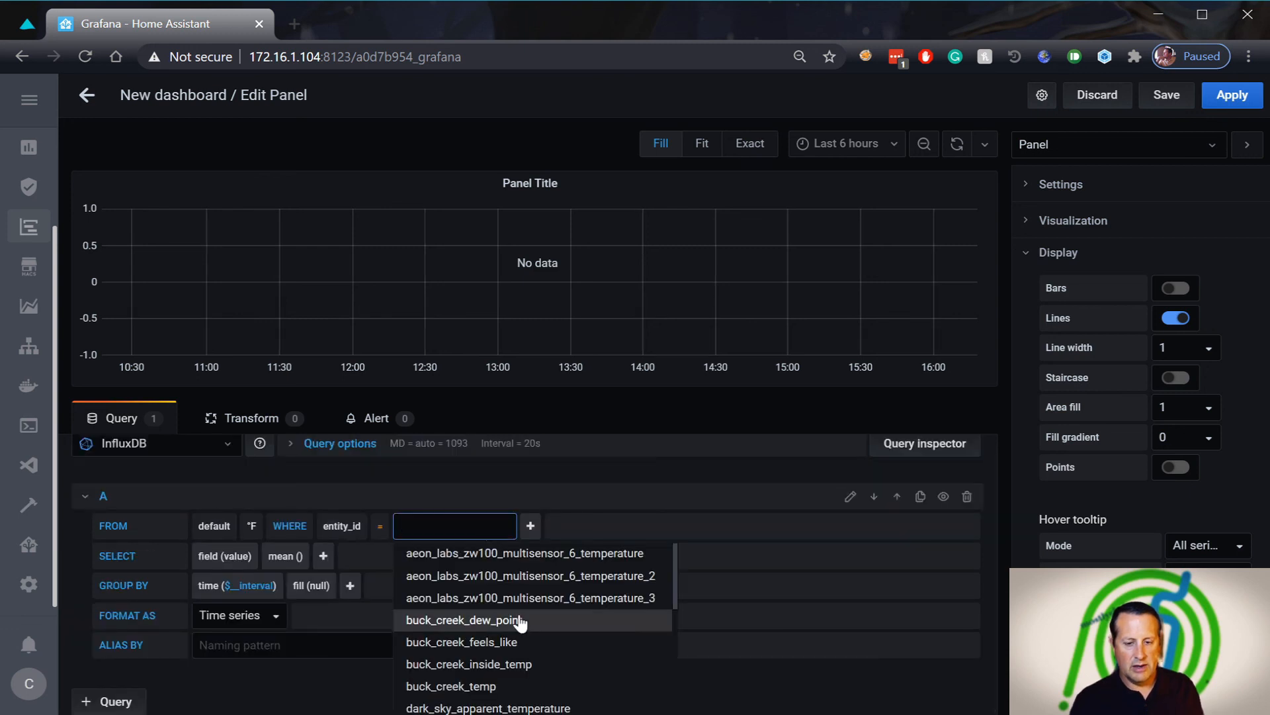
{"action": "scroll", "coordinate": [521, 622], "scroll_direction": "down", "scroll_amount": 5}
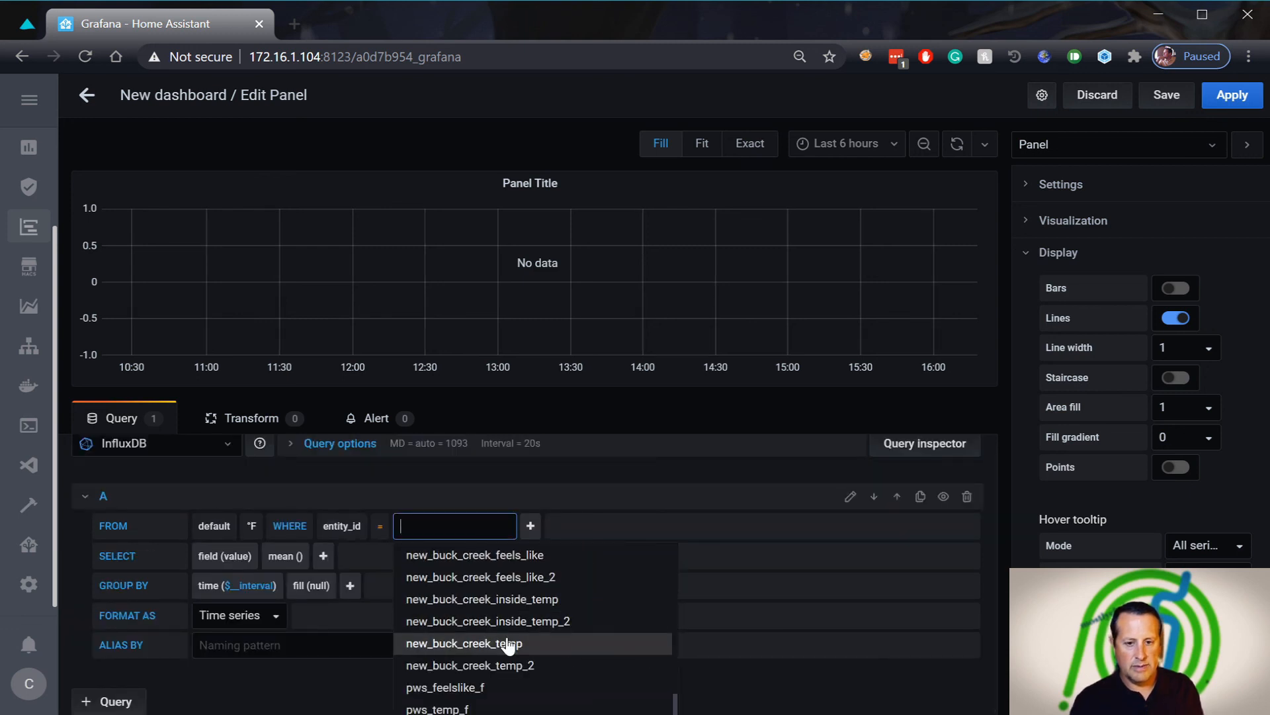
{"action": "left_click", "coordinate": [508, 643]}
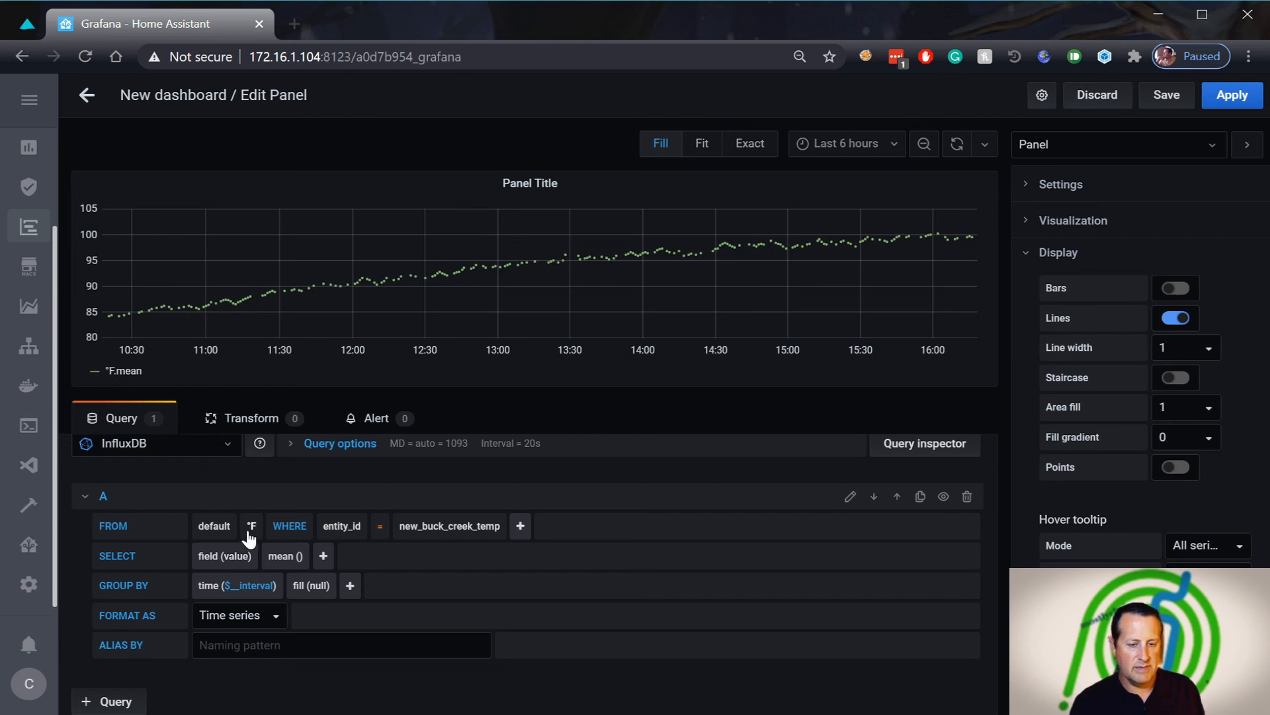
Alias query A's temperature series as Outside so the legend shows it
{"action": "left_click", "coordinate": [271, 652]}
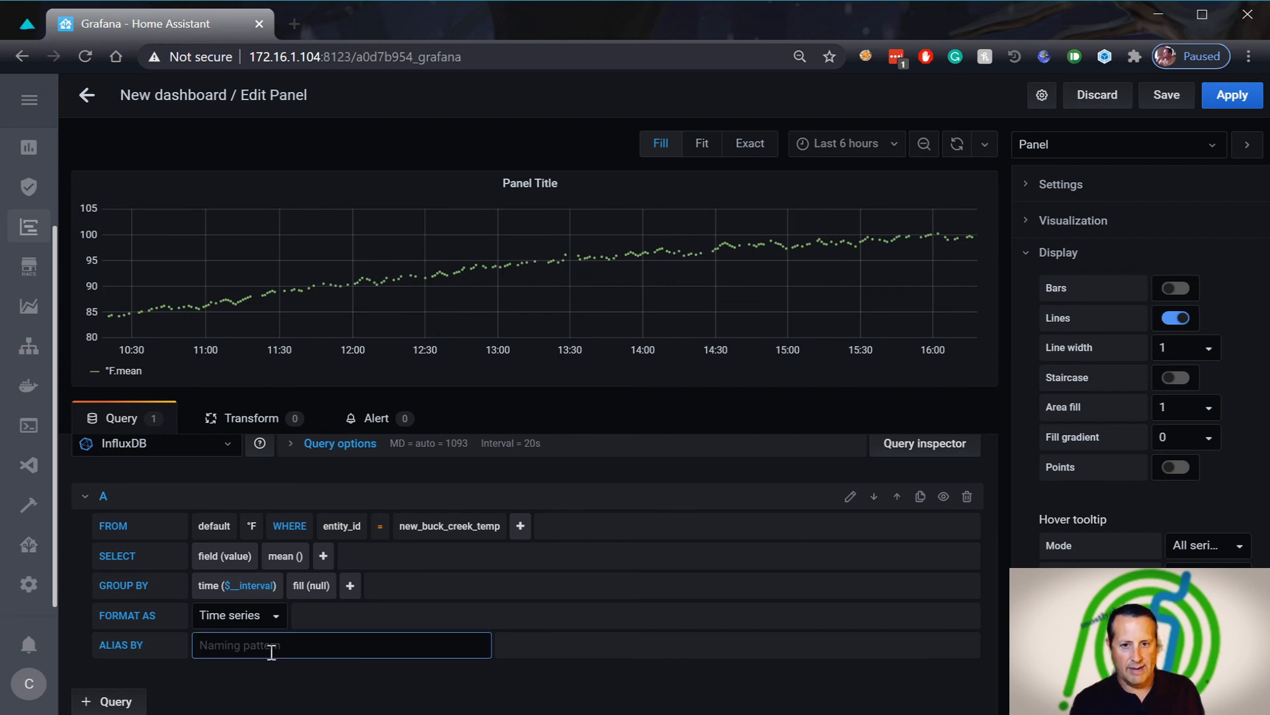
{"action": "type", "text": "Outside"}
{"action": "key", "text": "Tab"}
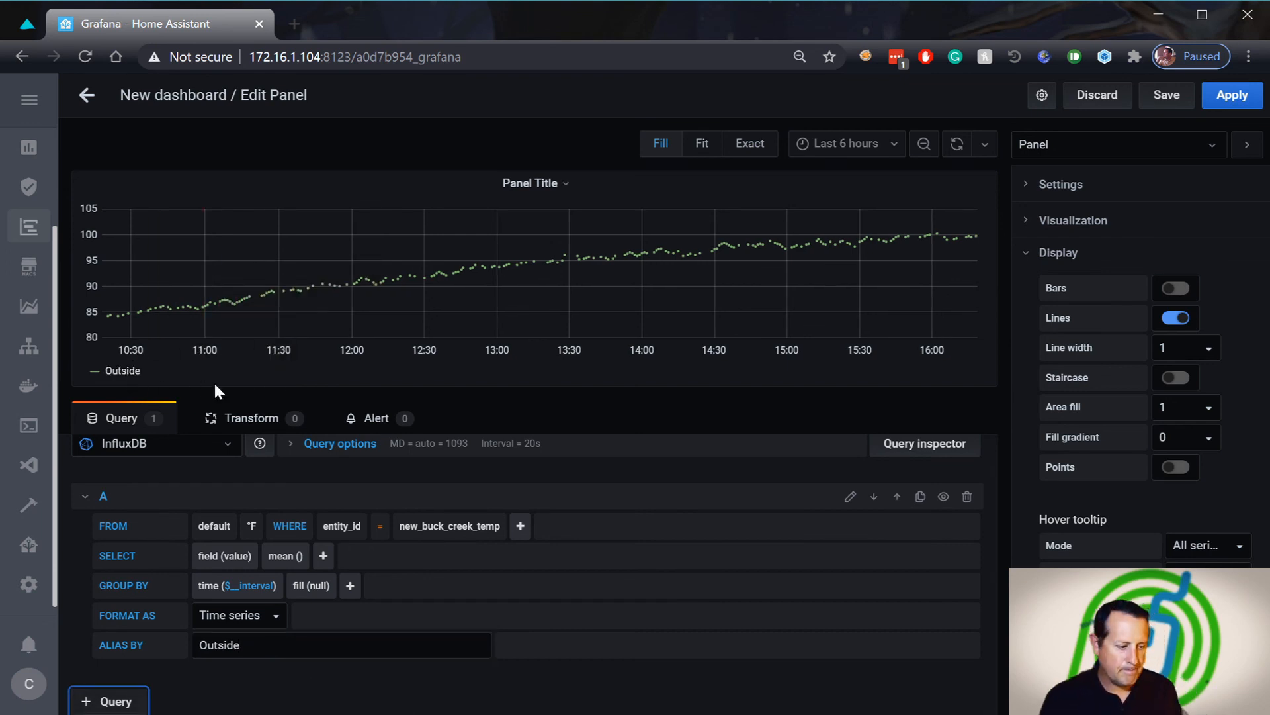
{"action": "mouse_move", "coordinate": [284, 312]}
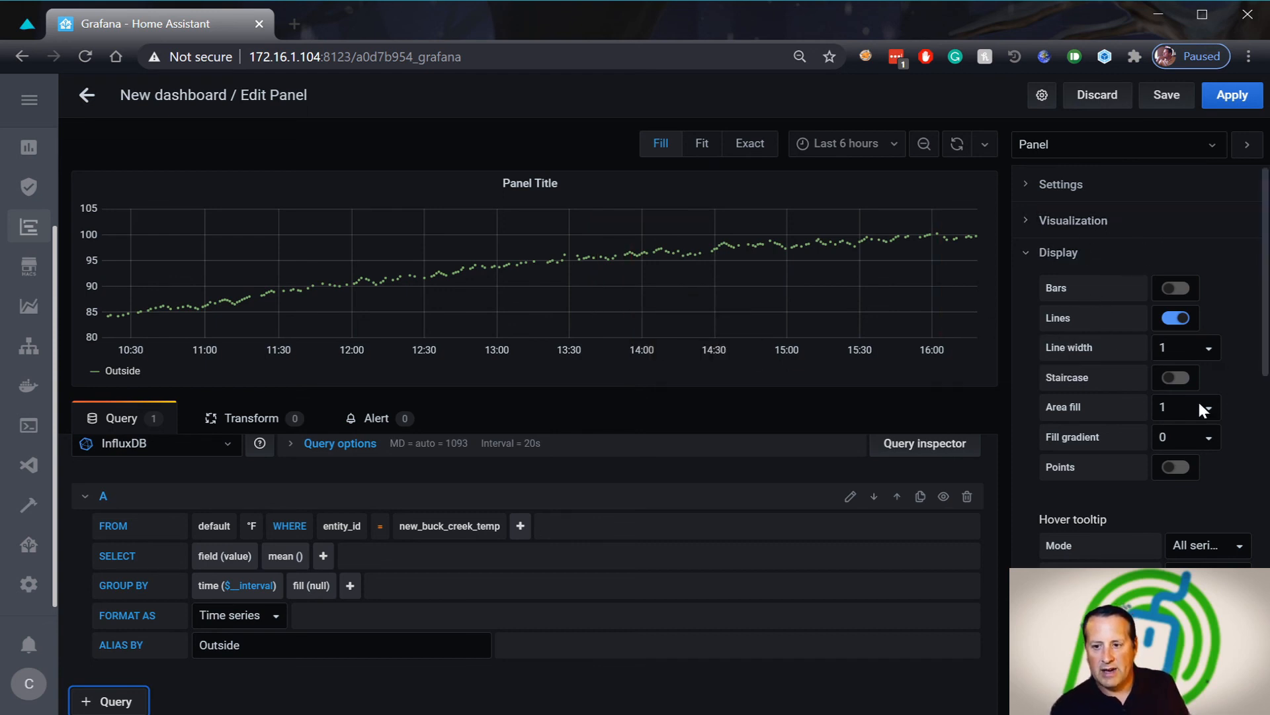
Set the Null value option to connected so the readings form one continuous line
{"action": "scroll", "coordinate": [1195, 407], "scroll_direction": "down", "scroll_amount": 3}
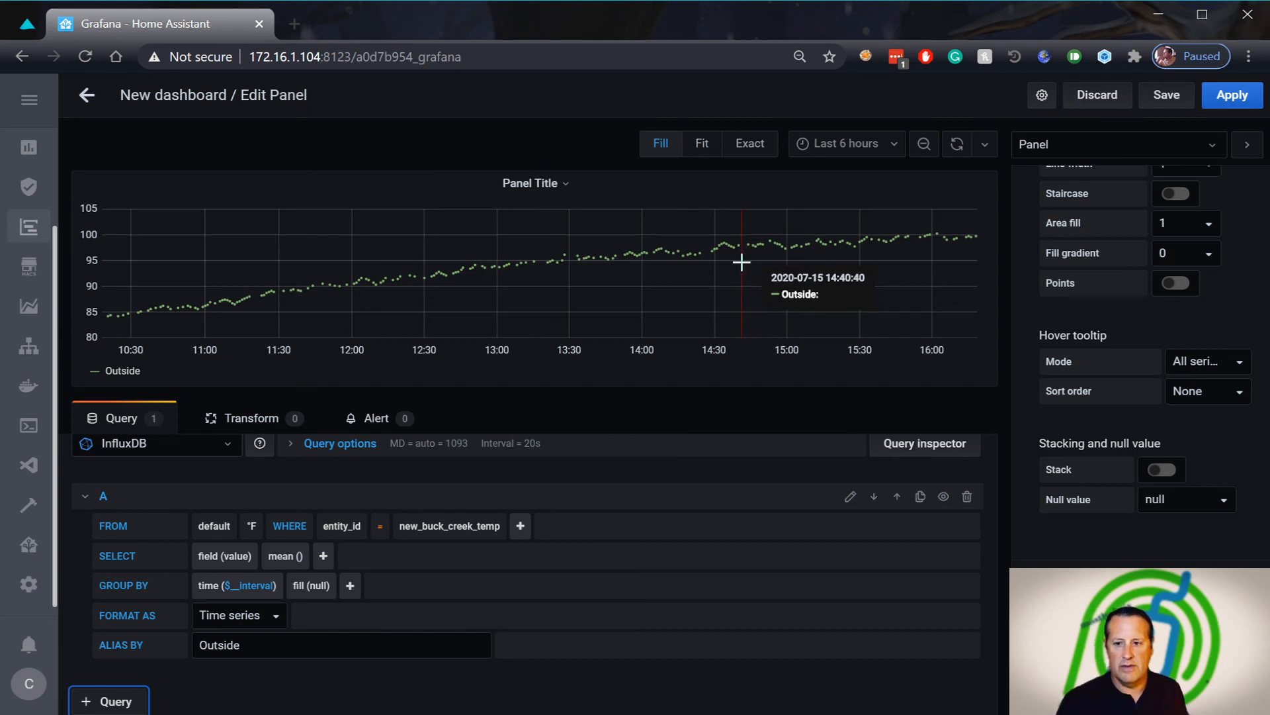
{"action": "left_click", "coordinate": [1218, 495]}
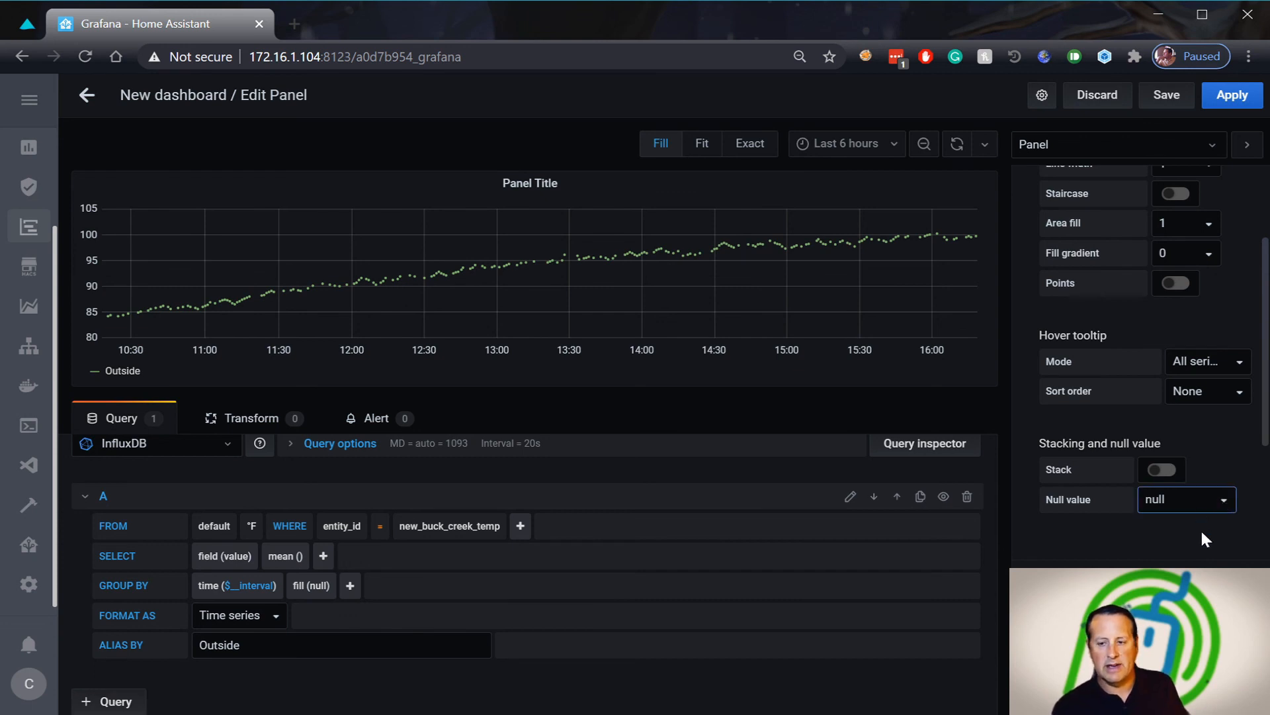
{"action": "key", "text": "Up"}
{"action": "key", "text": "Return"}
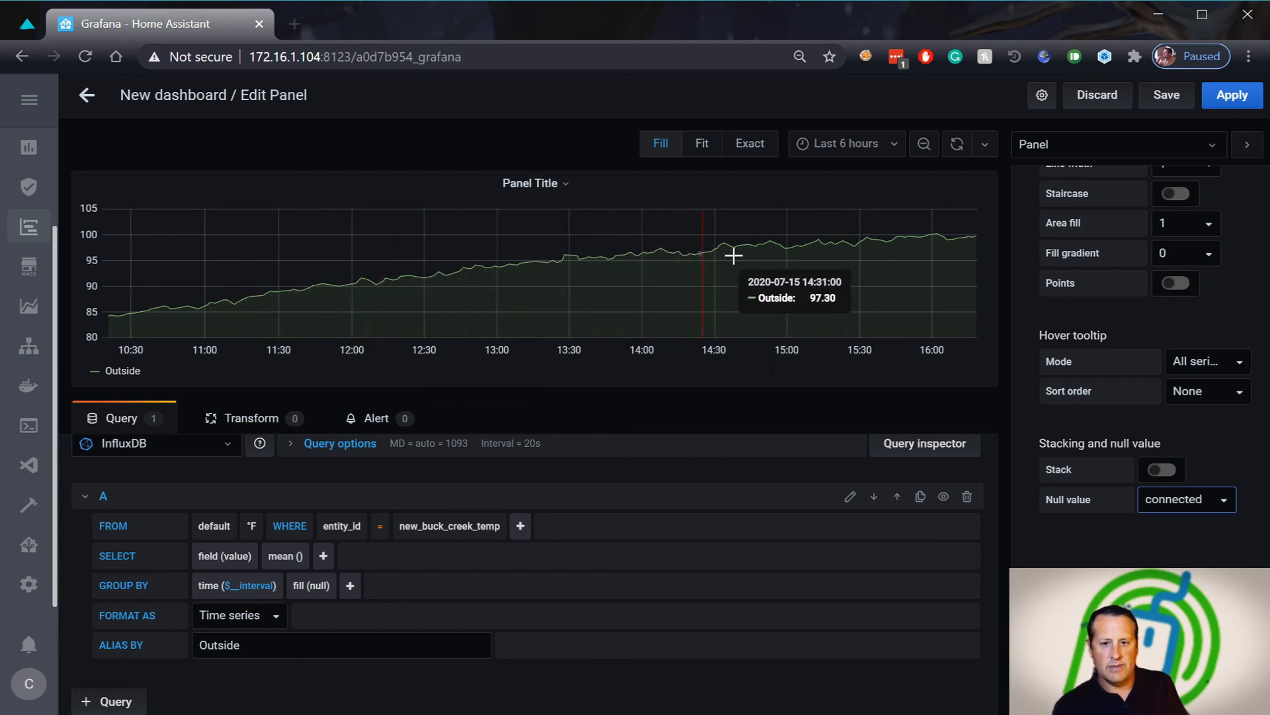
Try area fill values 0, 5 and 1, then leave the area fill at 0
{"action": "scroll", "coordinate": [1225, 538], "scroll_direction": "up", "scroll_amount": 3}
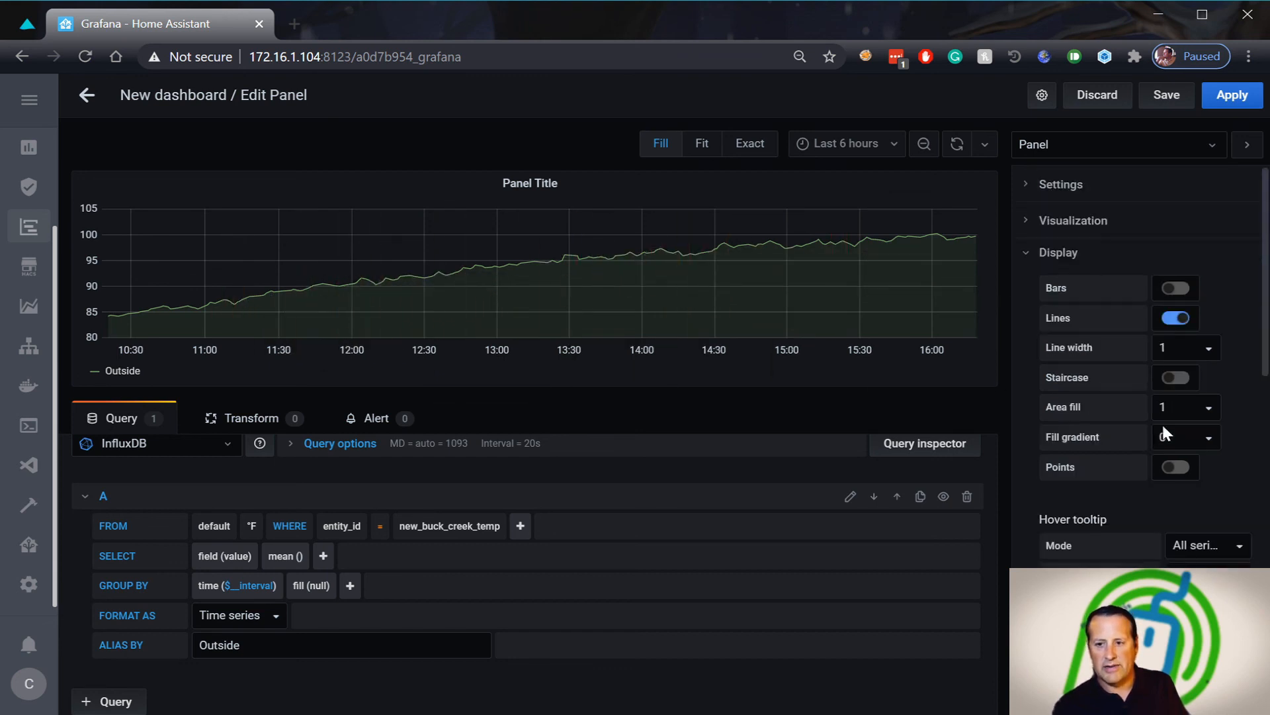
{"action": "left_click", "coordinate": [1208, 407]}
{"action": "type", "text": "0"}
{"action": "key", "text": "Return"}
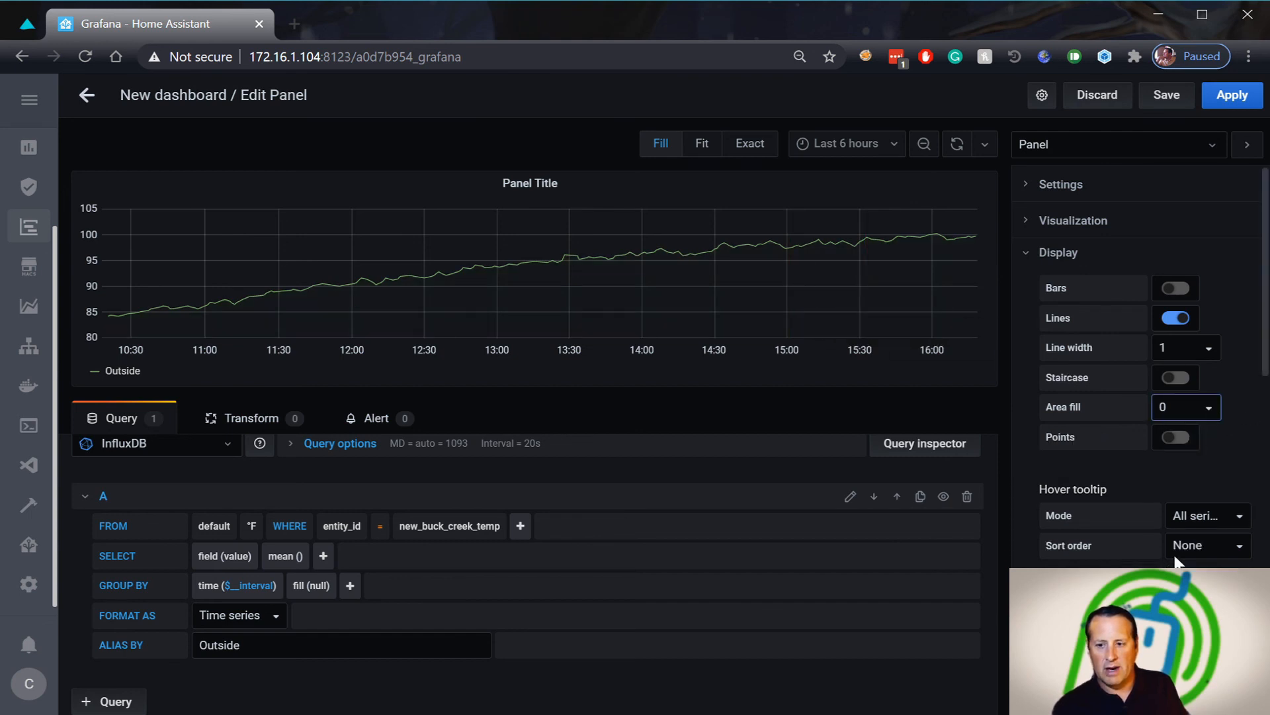
{"action": "type", "text": "5"}
{"action": "key", "text": "Return"}
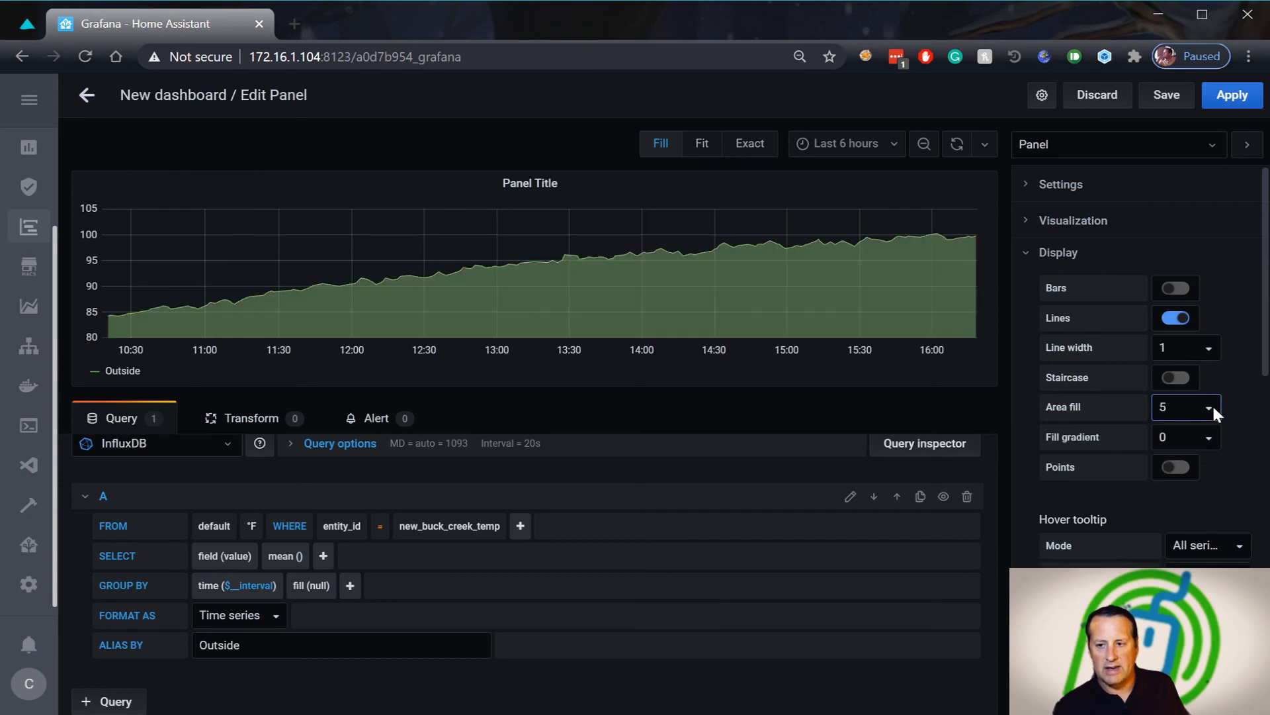
{"action": "type", "text": "1"}
{"action": "key", "text": "Return"}
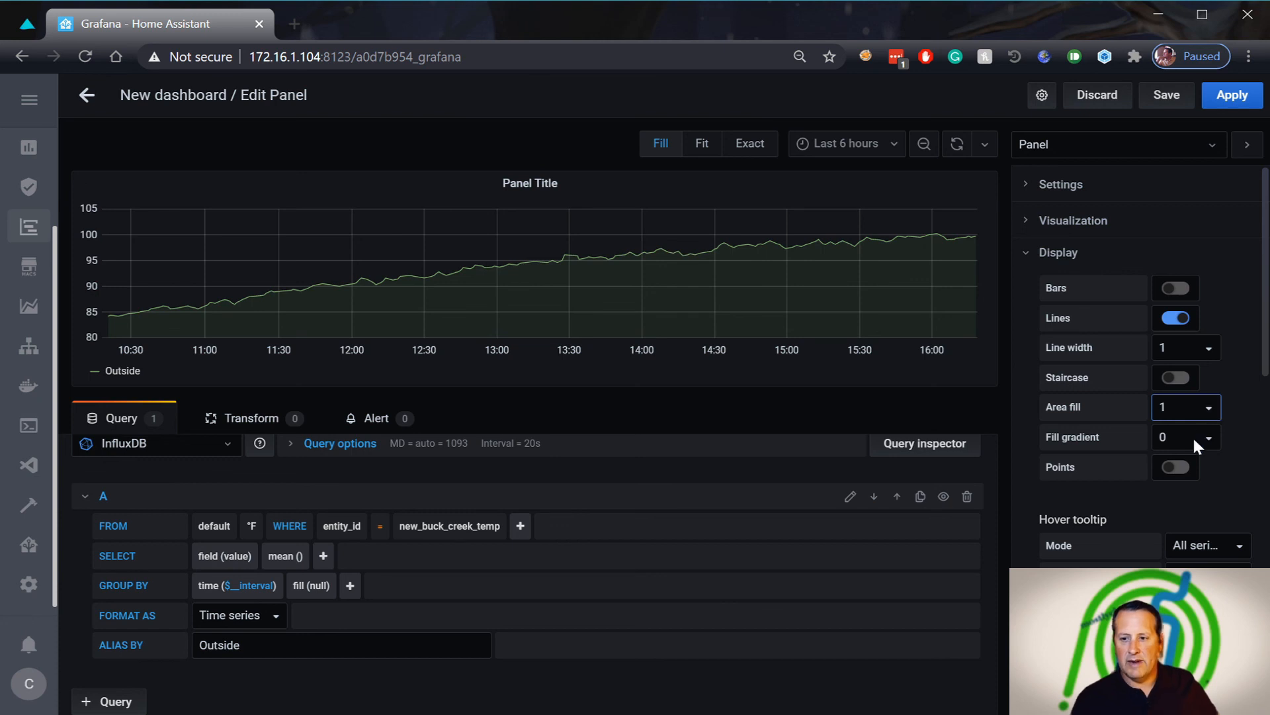
{"action": "type", "text": "0"}
{"action": "key", "text": "Return"}
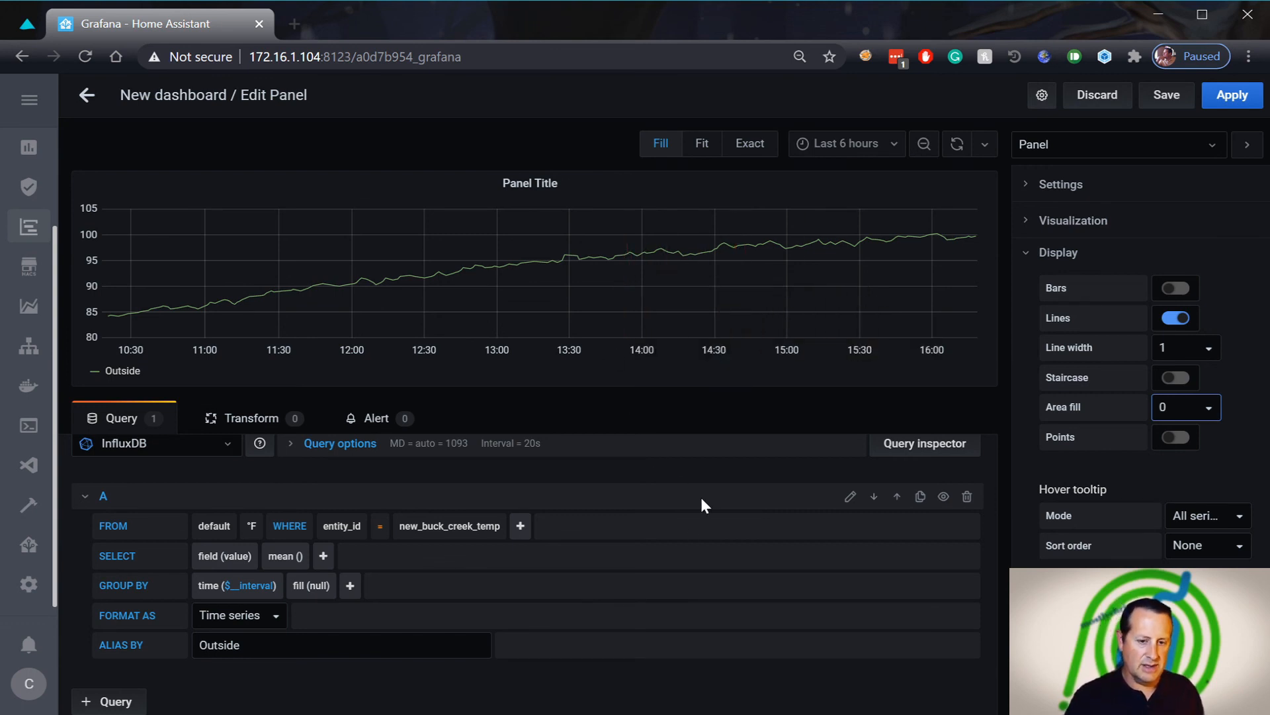
Add query B on the °F measurement, filtered to entity_id = new_buck_creek_feels_like
{"action": "left_click", "coordinate": [112, 701]}
{"action": "scroll", "coordinate": [607, 582], "scroll_direction": "down", "scroll_amount": 3}
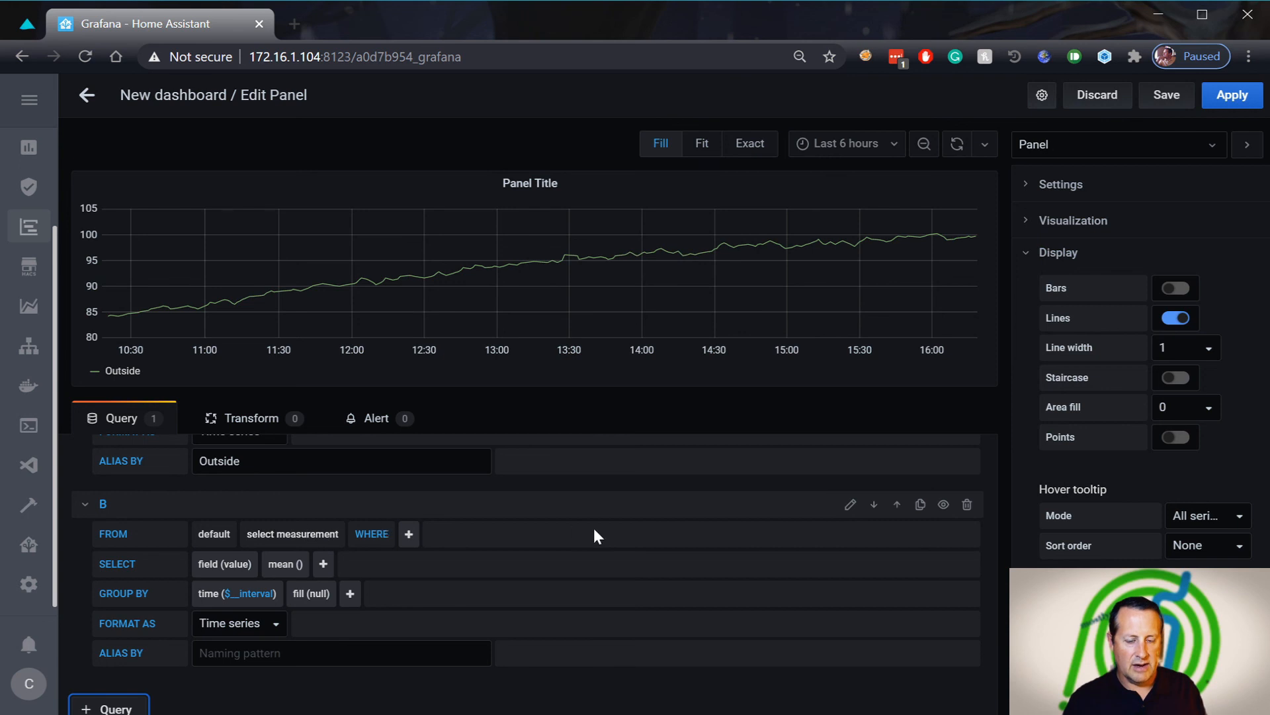
{"action": "scroll", "coordinate": [593, 536], "scroll_direction": "down", "scroll_amount": 1}
{"action": "left_click", "coordinate": [291, 526]}
{"action": "left_click", "coordinate": [261, 581]}
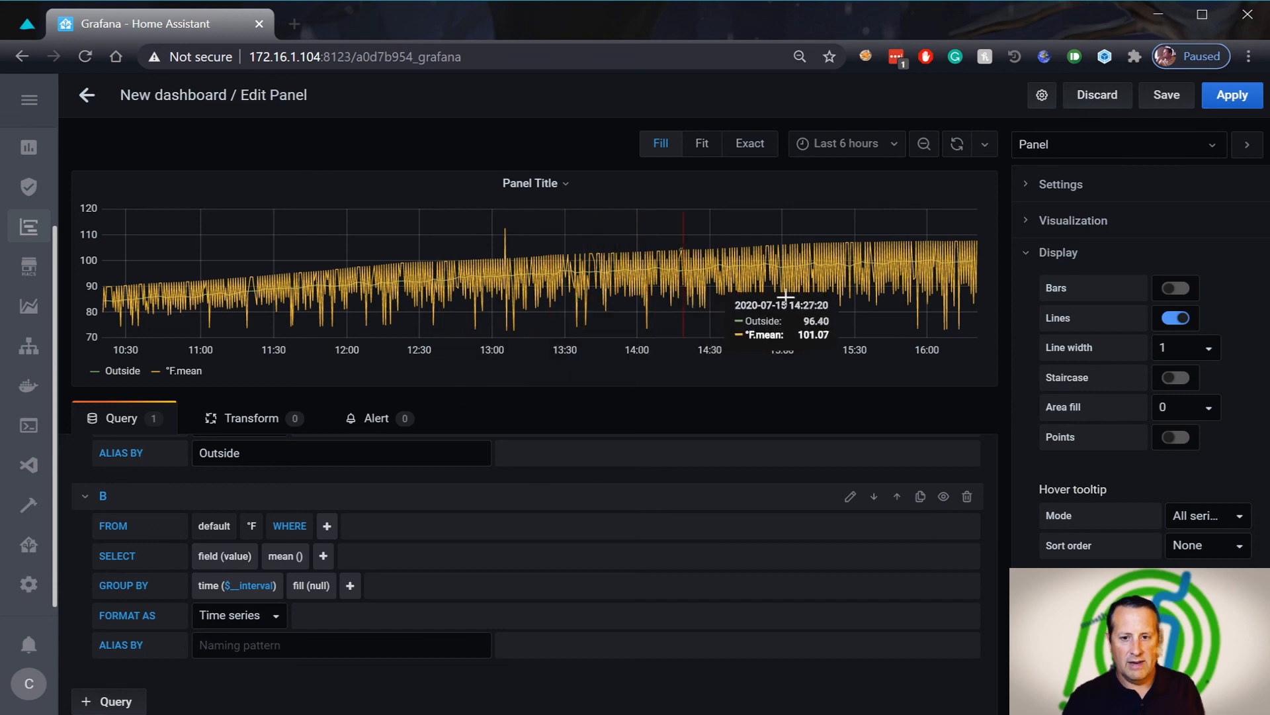
{"action": "left_click", "coordinate": [327, 528]}
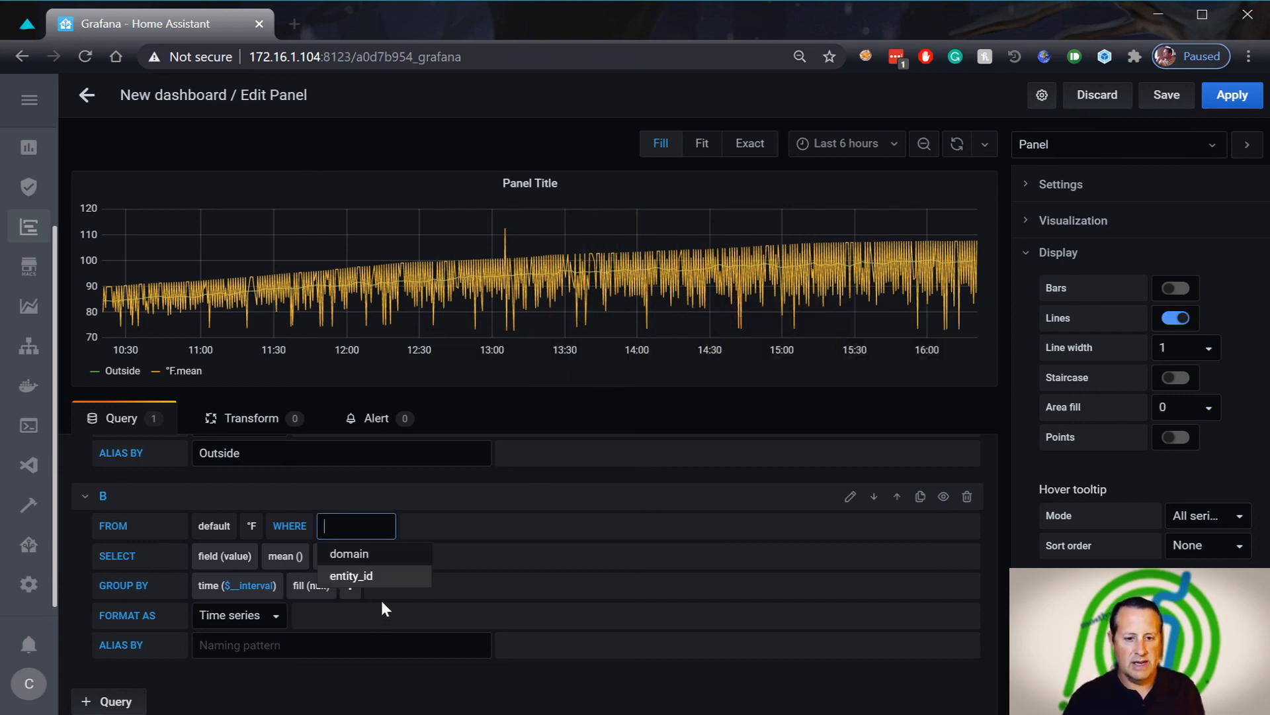
{"action": "left_click", "coordinate": [365, 578]}
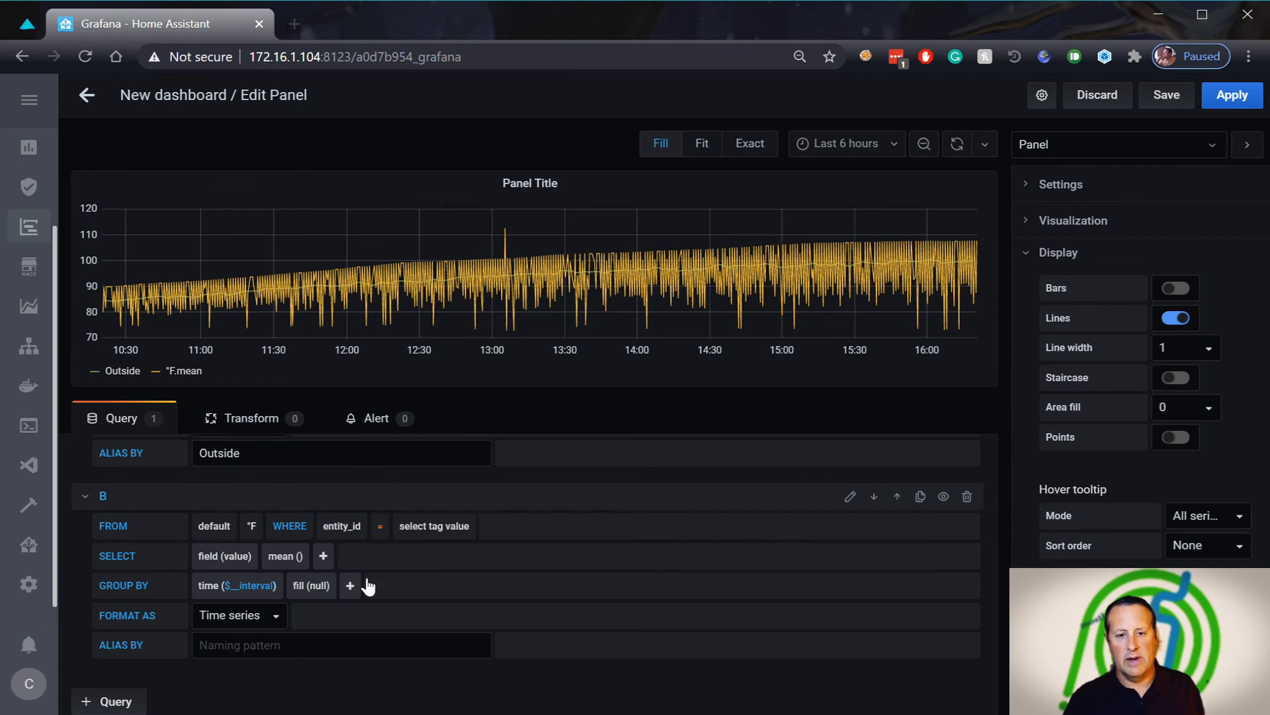
{"action": "left_click", "coordinate": [434, 537]}
{"action": "scroll", "coordinate": [583, 588], "scroll_direction": "down", "scroll_amount": 10}
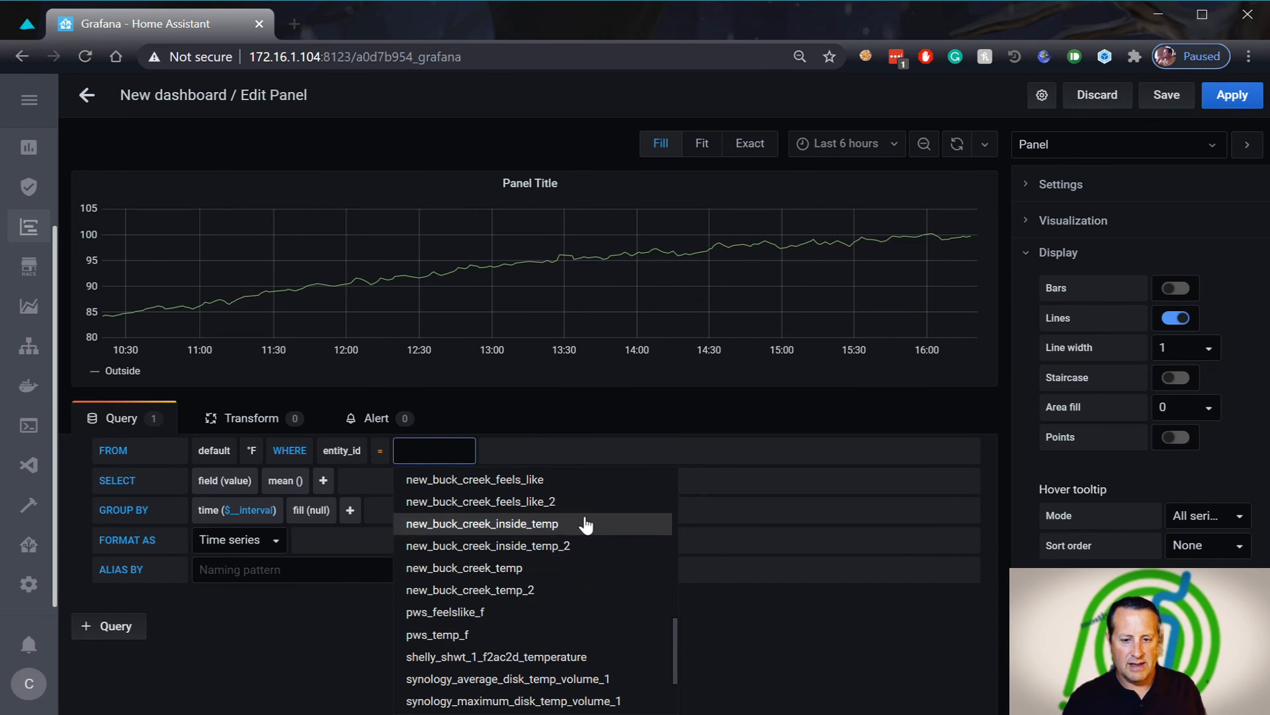
{"action": "left_click", "coordinate": [574, 486]}
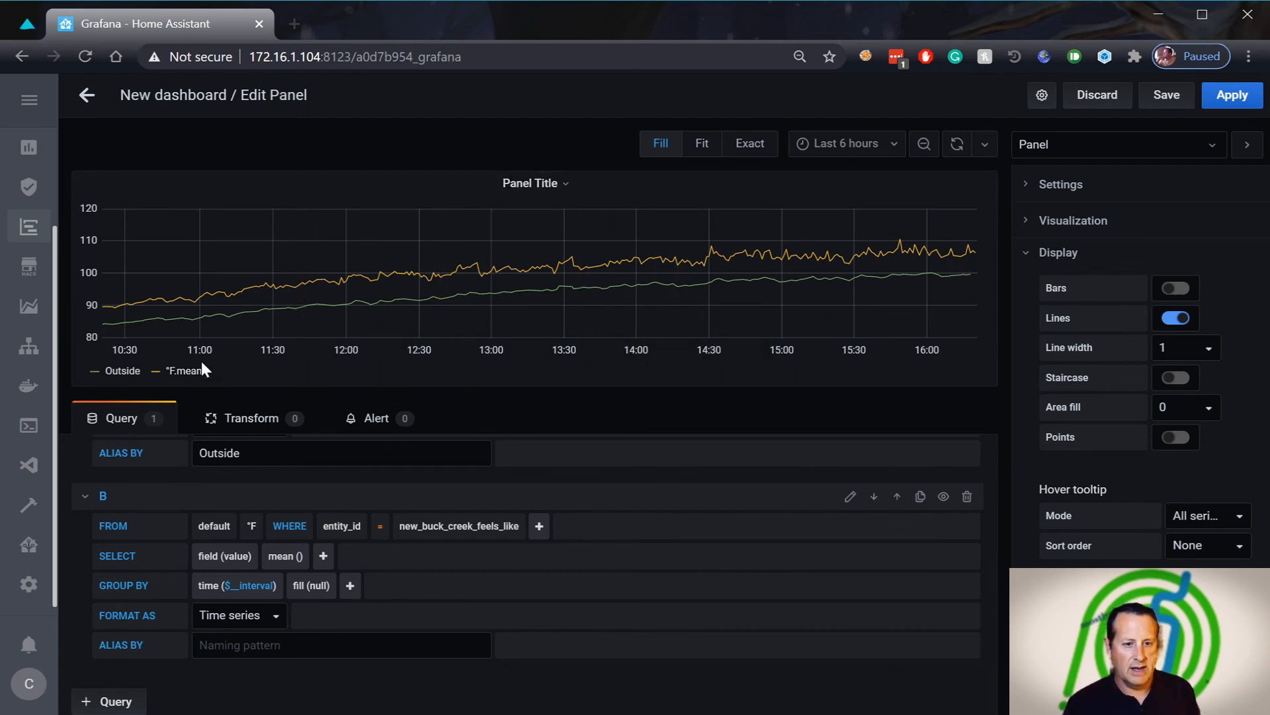
Alias query B as Feels Like and rename query A's alias from Outside to Temp
{"action": "left_click", "coordinate": [280, 648]}
{"action": "type", "text": "Feels Like"}
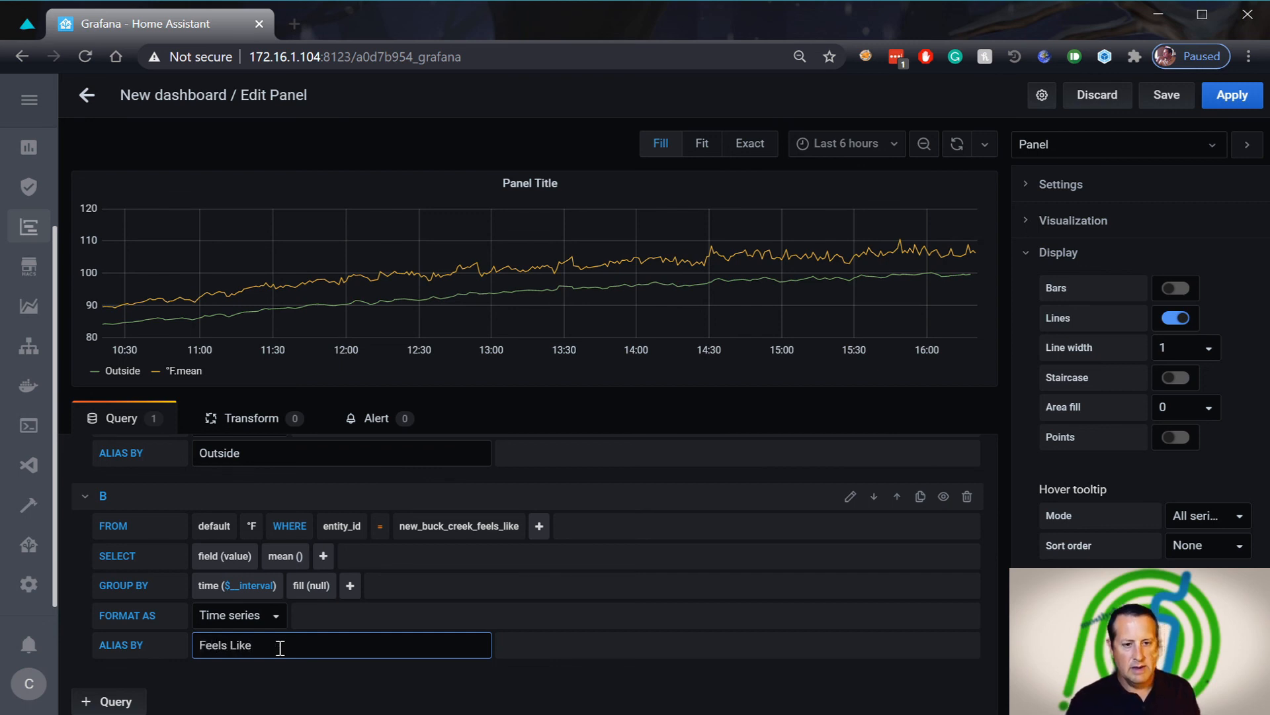
{"action": "key", "text": "Tab"}
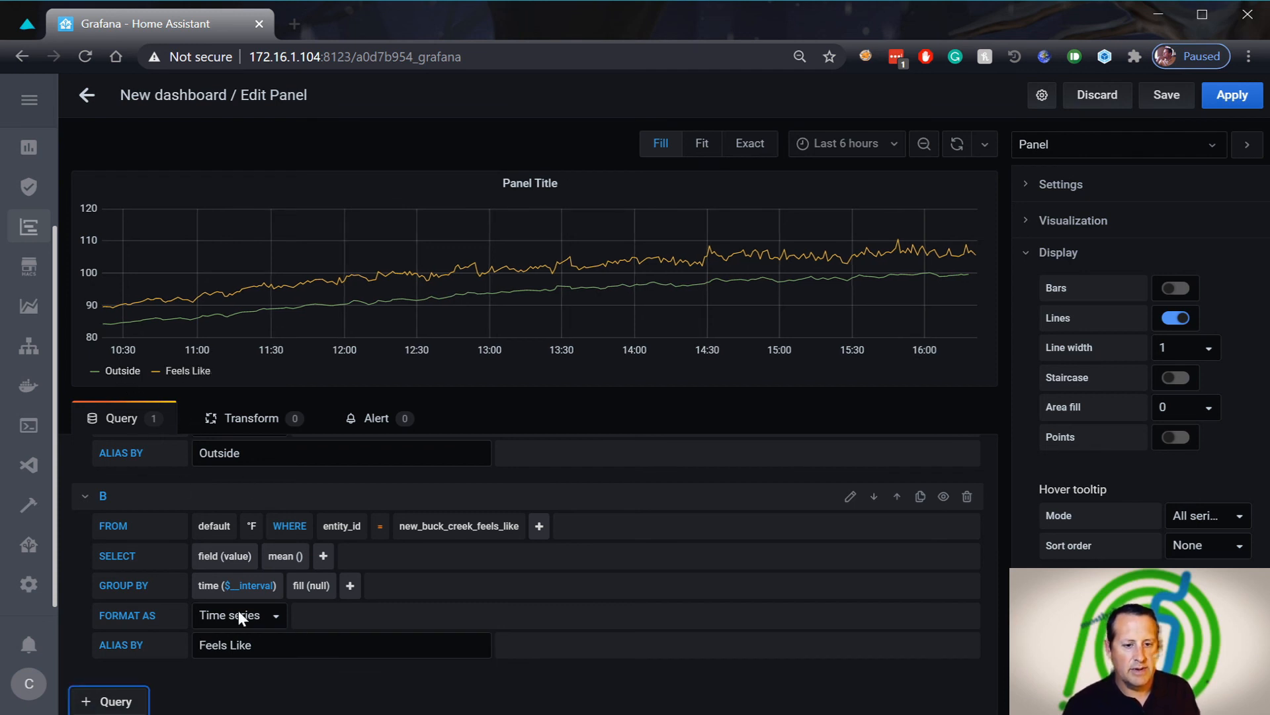
{"action": "scroll", "coordinate": [207, 457], "scroll_direction": "up", "scroll_amount": 3}
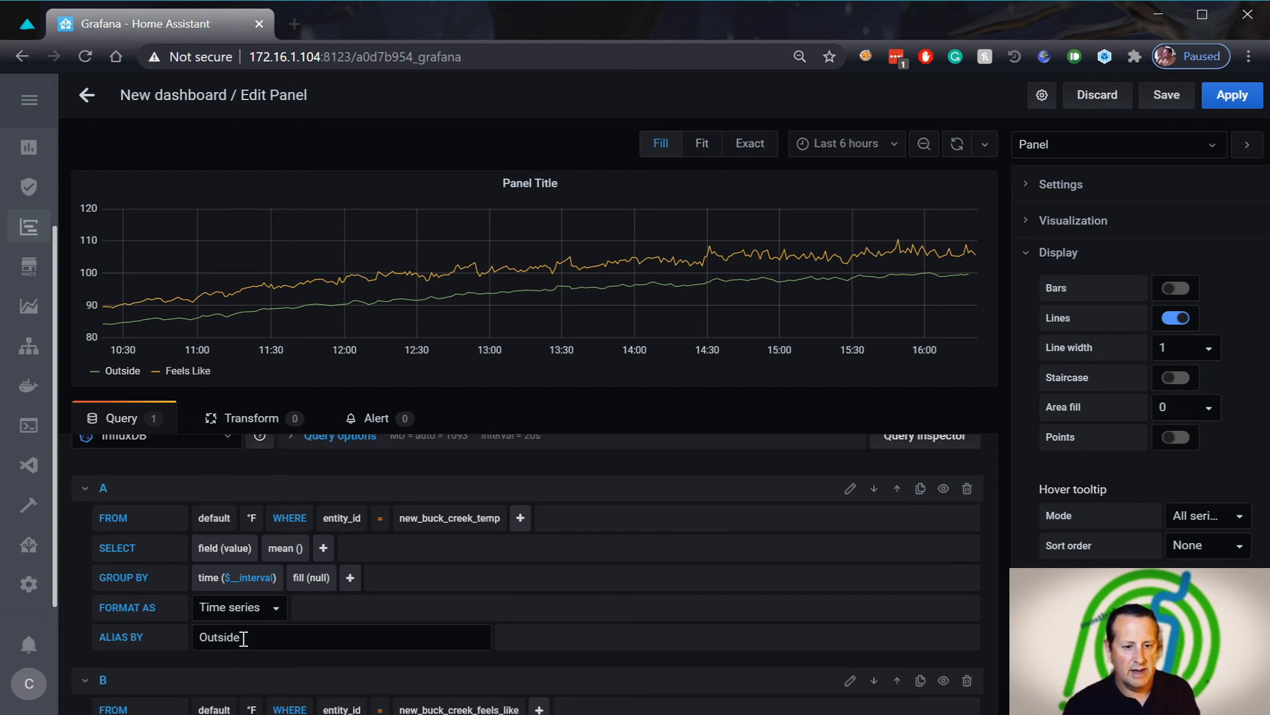
{"action": "left_click_drag", "start_coordinate": [241, 635], "coordinate": [174, 637]}
{"action": "type", "text": "Temp"}
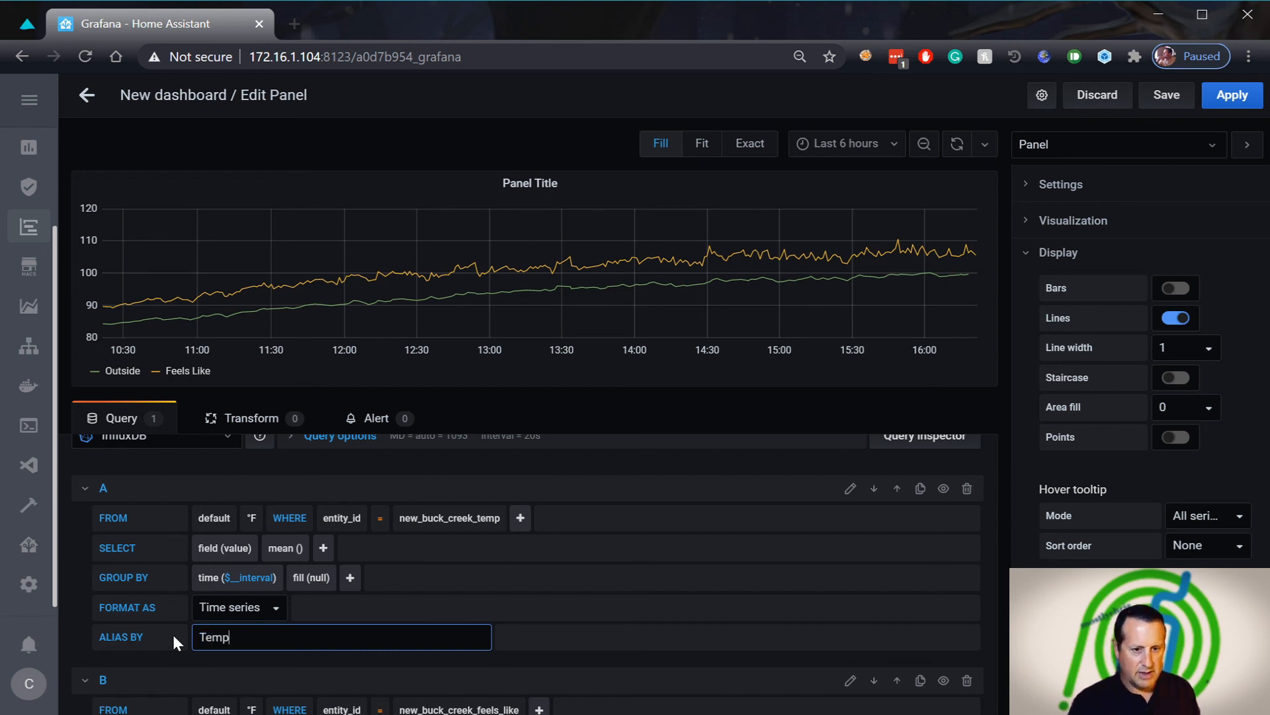
{"action": "left_click", "coordinate": [639, 683]}
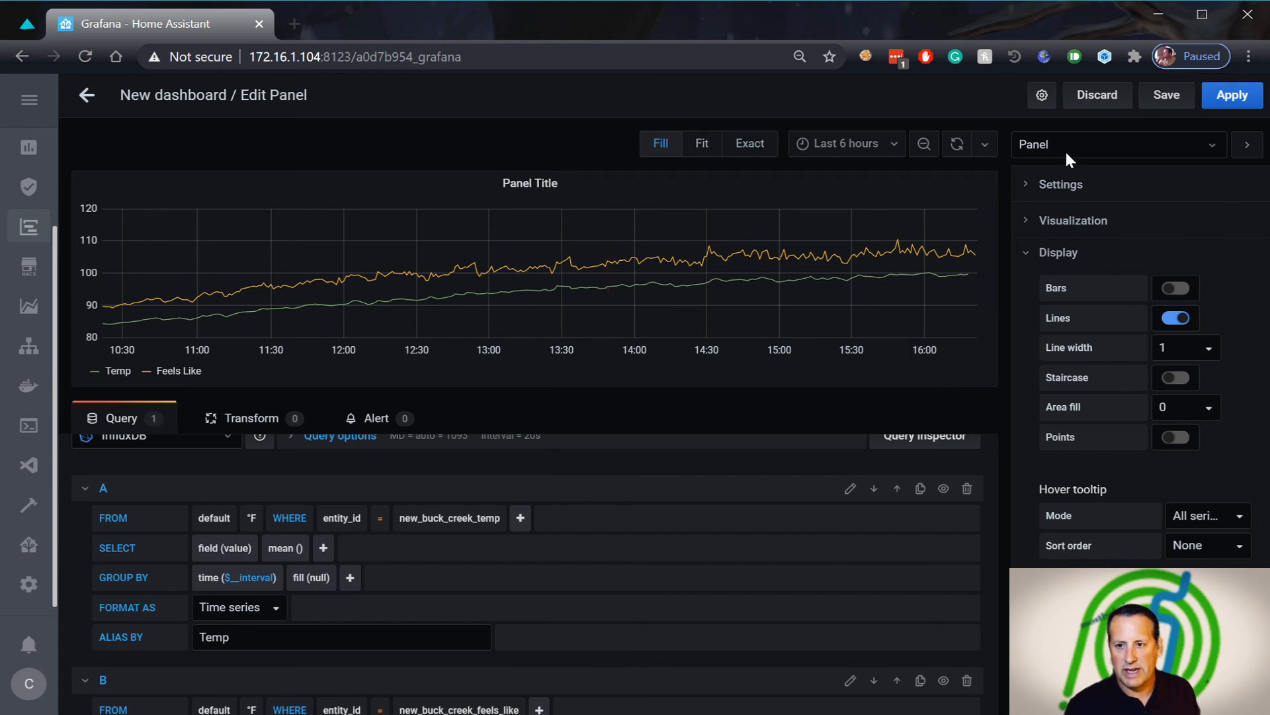
Replace the panel title in the panel settings with Outside
{"action": "left_click", "coordinate": [1025, 186]}
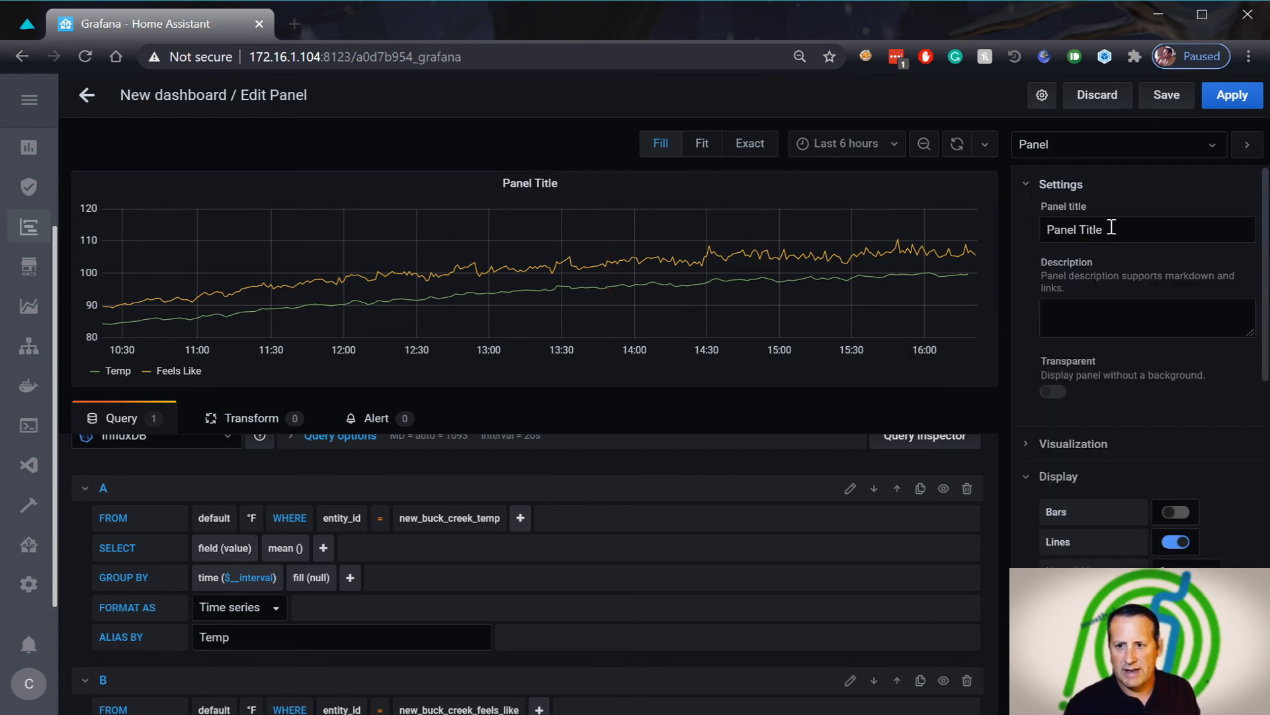
{"action": "left_click_drag", "start_coordinate": [1114, 229], "coordinate": [1029, 225]}
{"action": "type", "text": "Outside"}
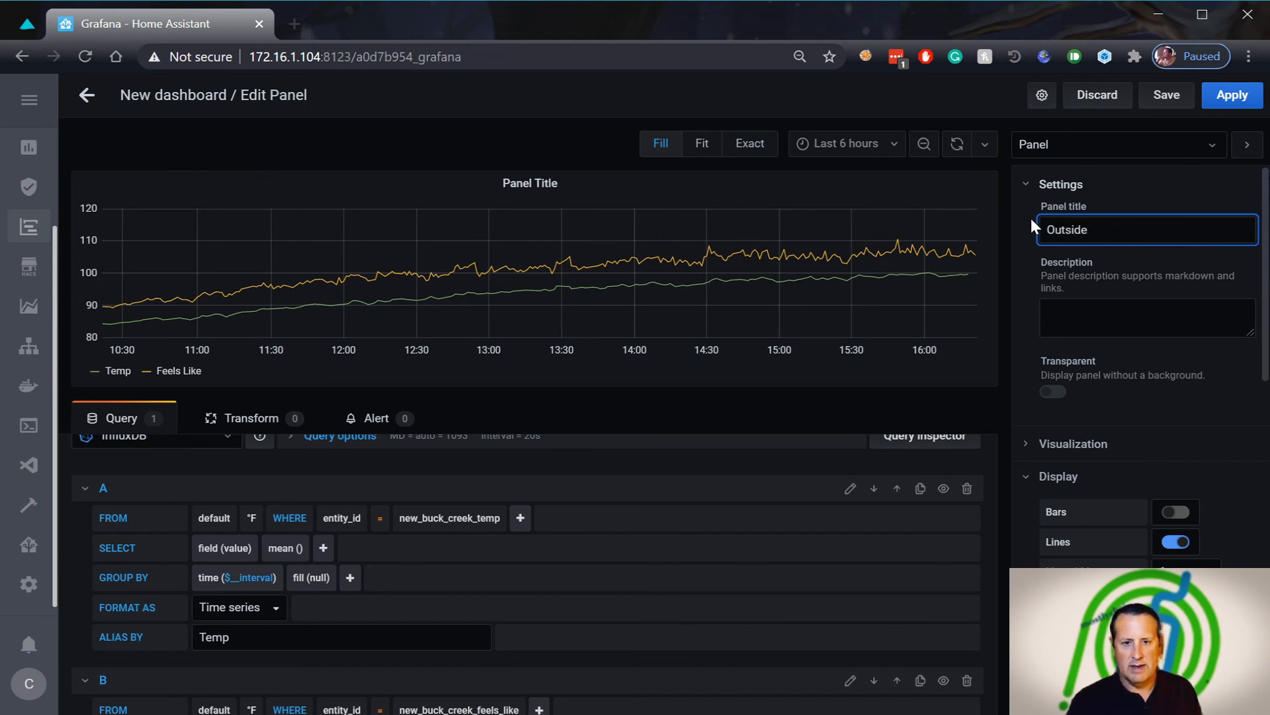
{"action": "key", "text": "Tab"}
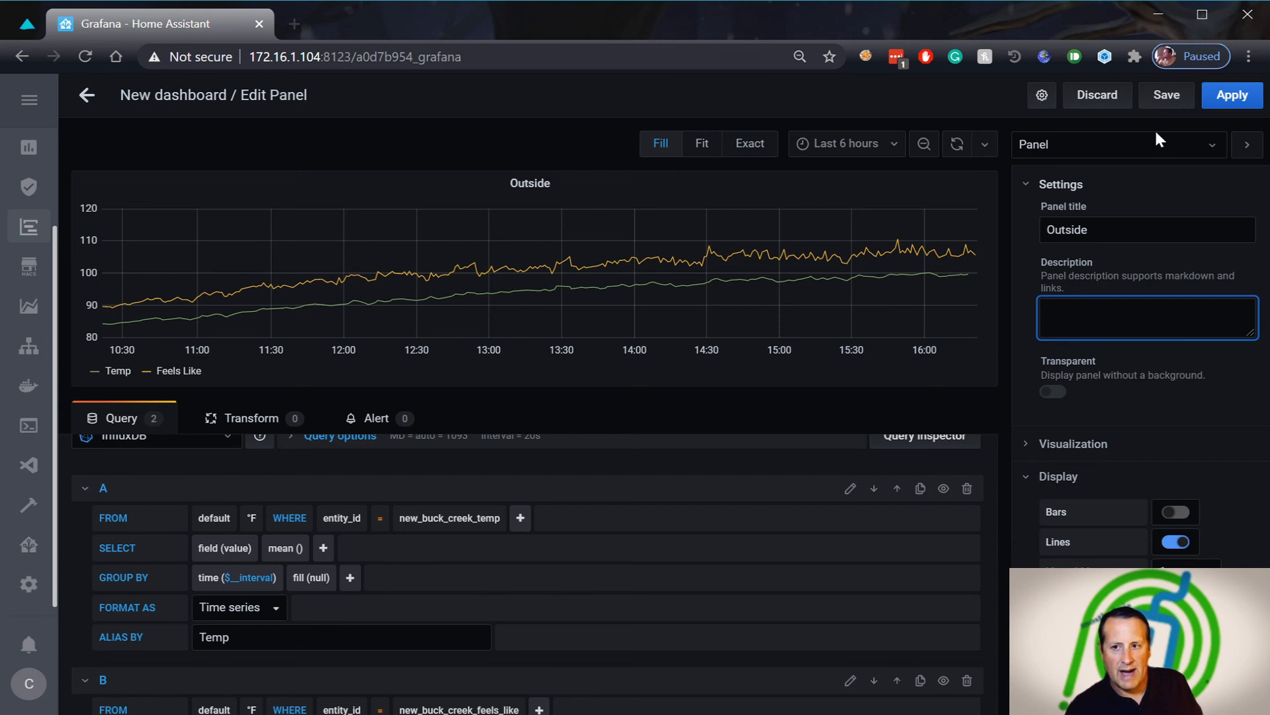
Save the new dashboard under the name Demo in the General folder
{"action": "left_click", "coordinate": [1166, 99]}
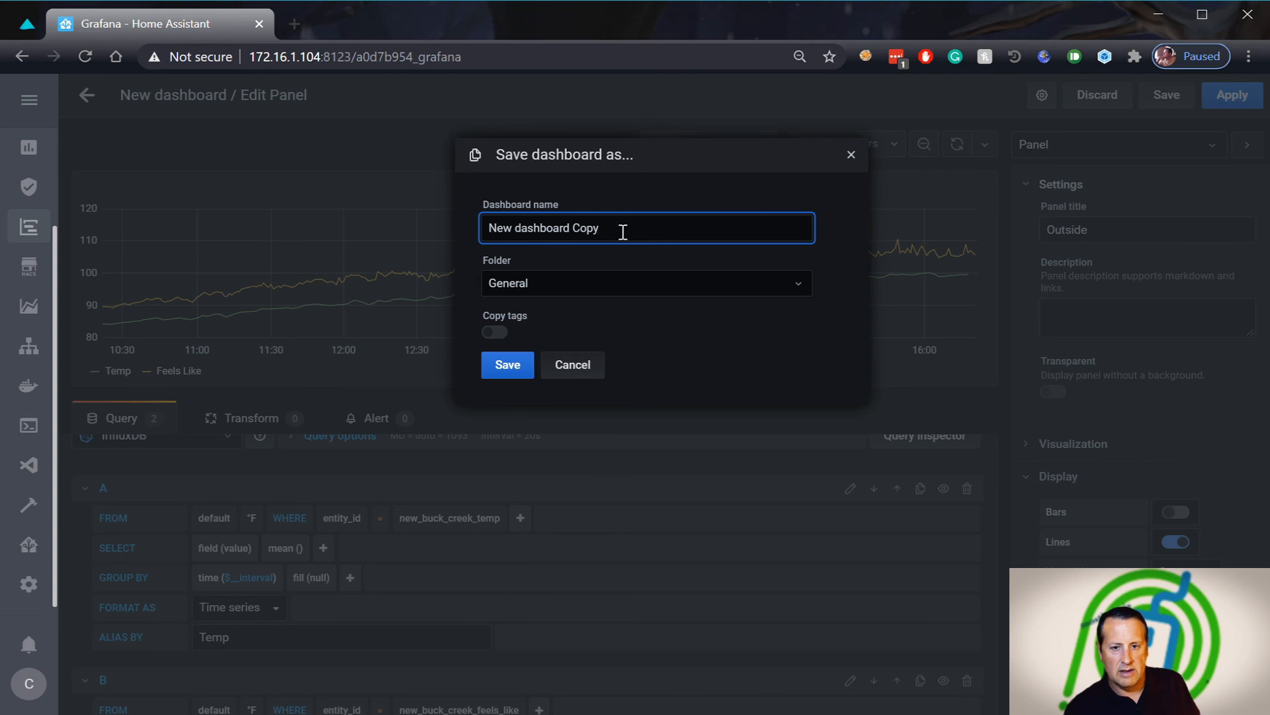
{"action": "left_click_drag", "start_coordinate": [623, 232], "coordinate": [461, 230]}
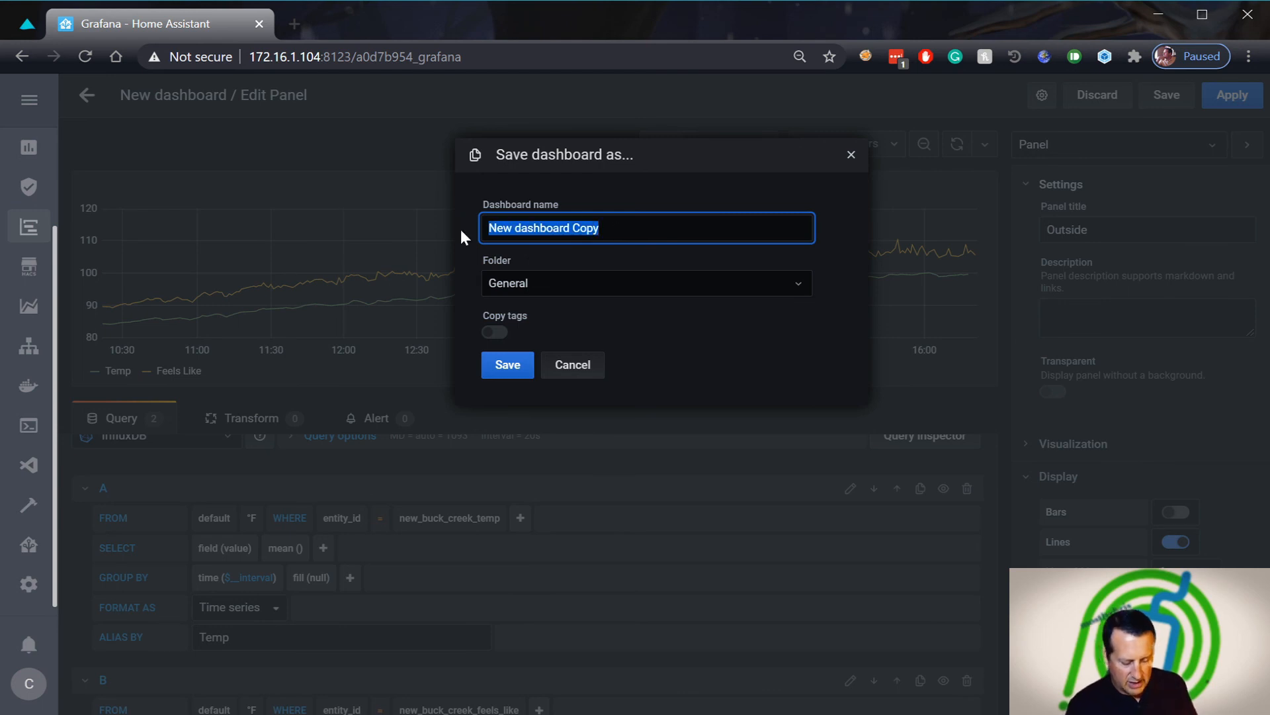
{"action": "type", "text": "Demo"}
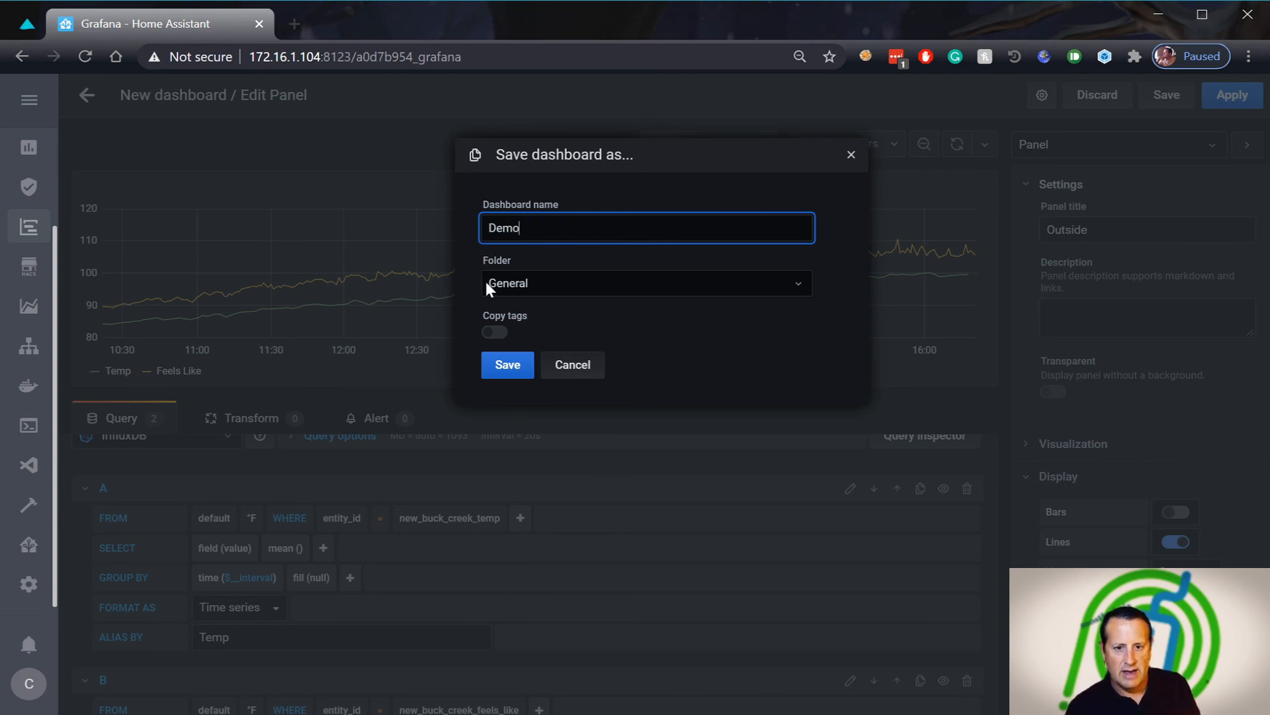
{"action": "left_click", "coordinate": [550, 280]}
{"action": "left_click", "coordinate": [551, 281]}
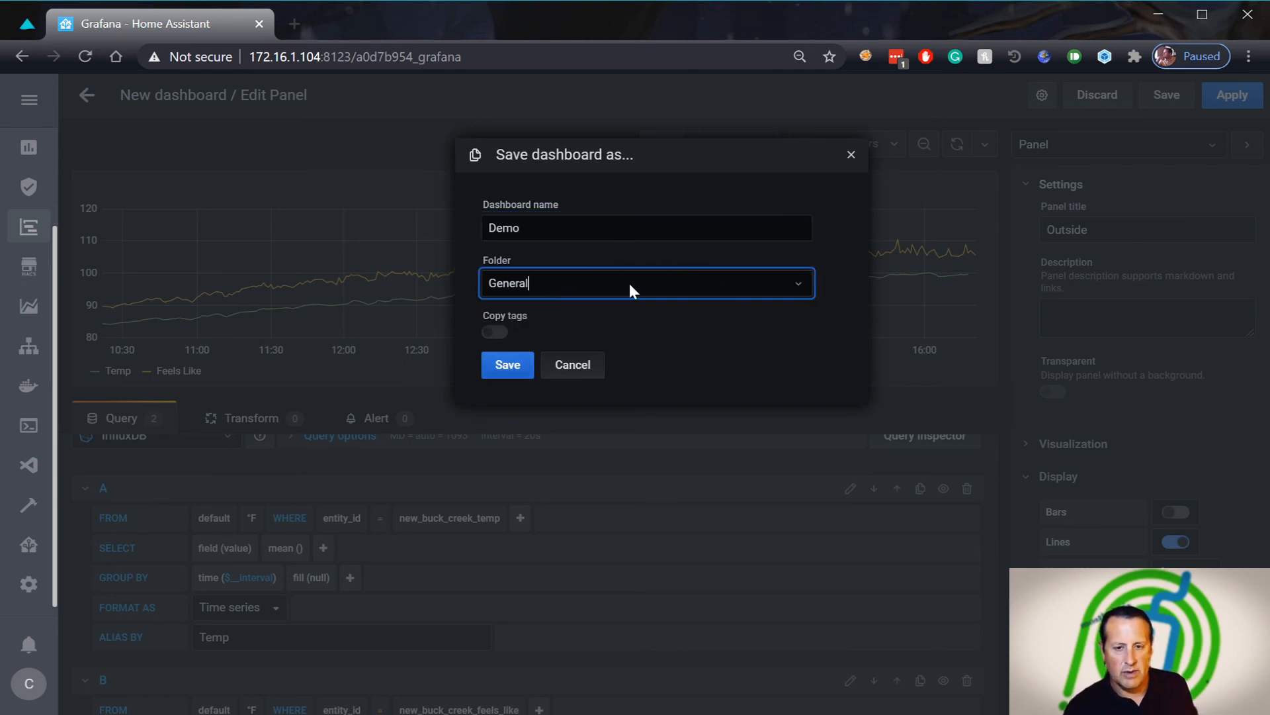
{"action": "left_click", "coordinate": [499, 369]}
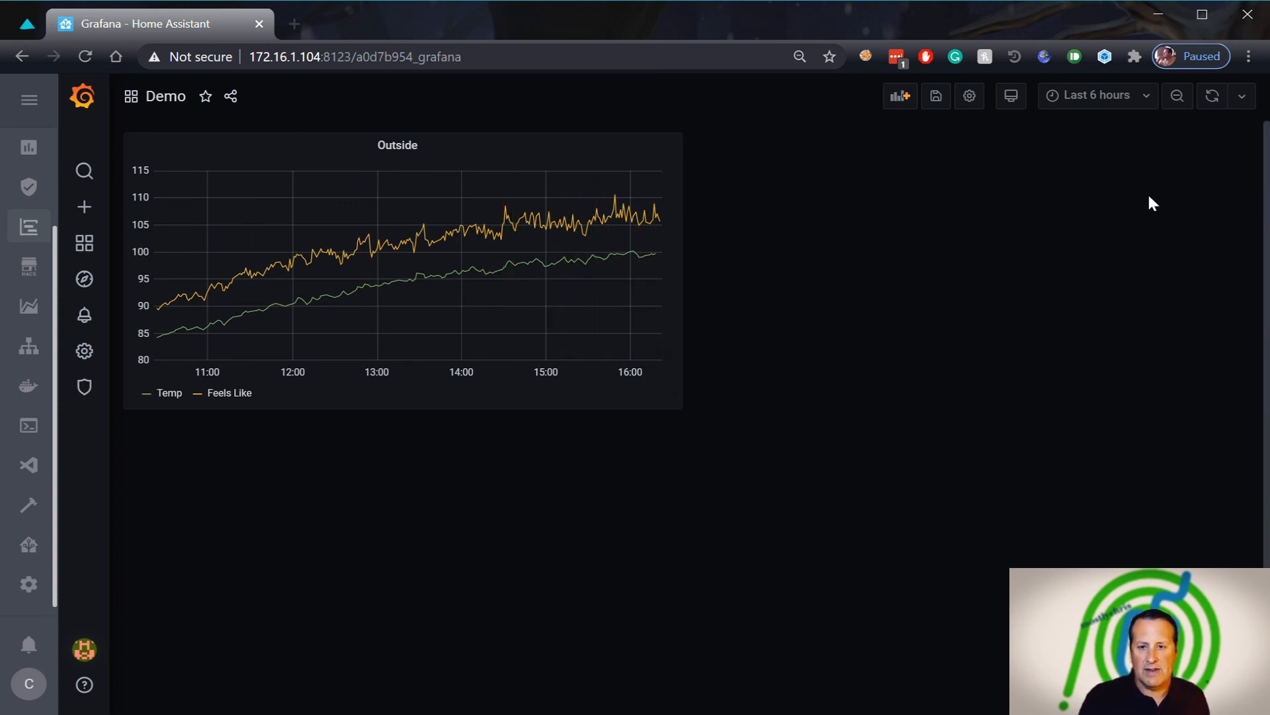
Switch to Last 24 hours and save it as the Demo dashboard's default time range
{"action": "left_click", "coordinate": [1133, 106]}
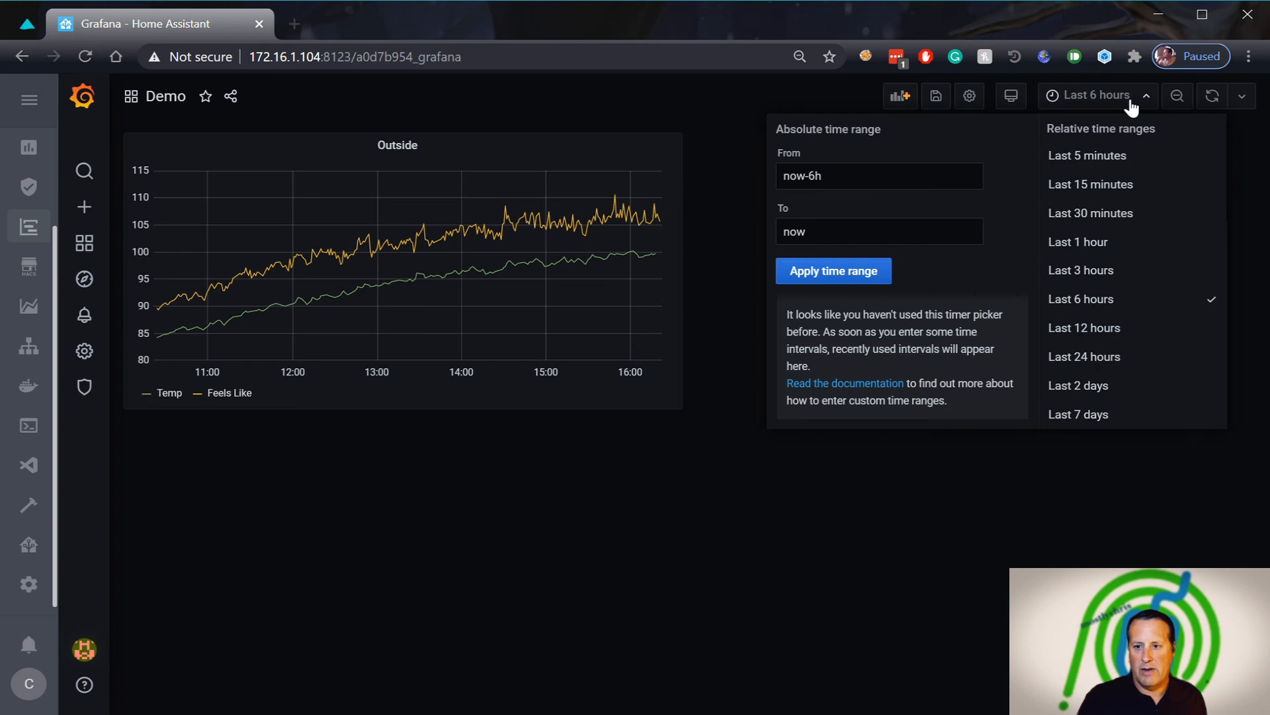
{"action": "left_click", "coordinate": [1094, 361]}
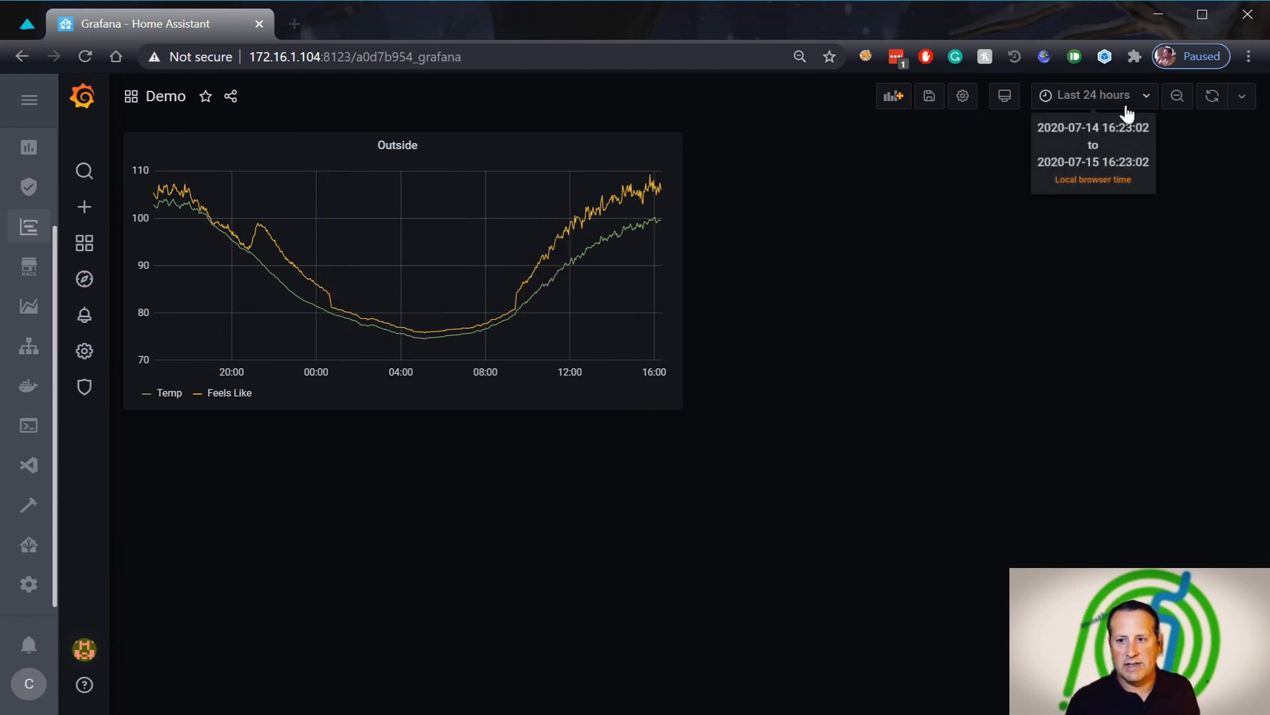
{"action": "left_click", "coordinate": [929, 98]}
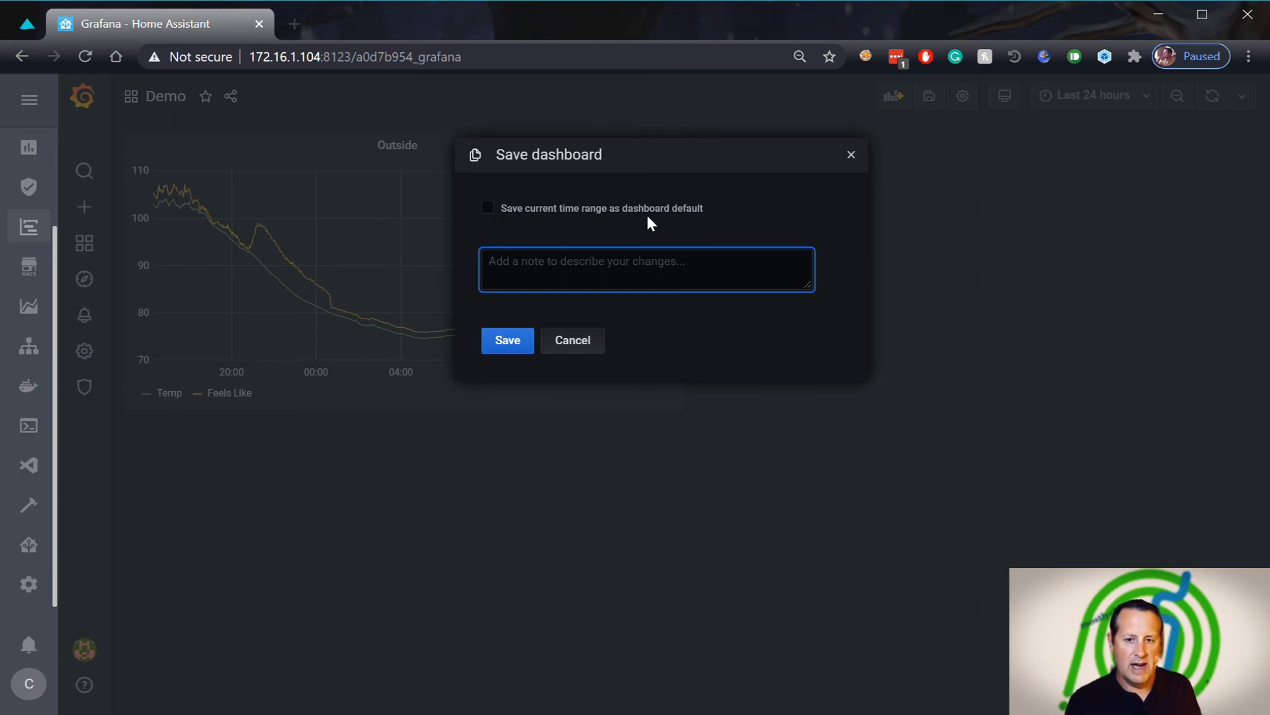
{"action": "left_click", "coordinate": [487, 209]}
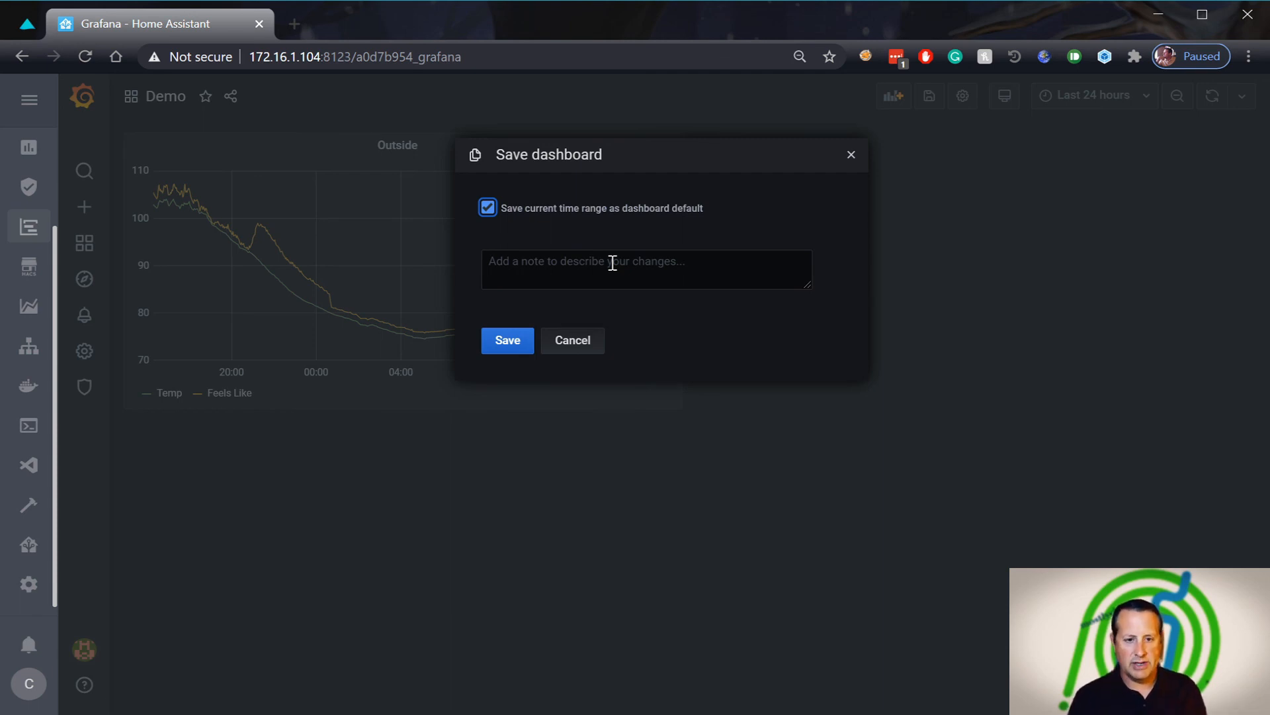
{"action": "left_click", "coordinate": [502, 347]}
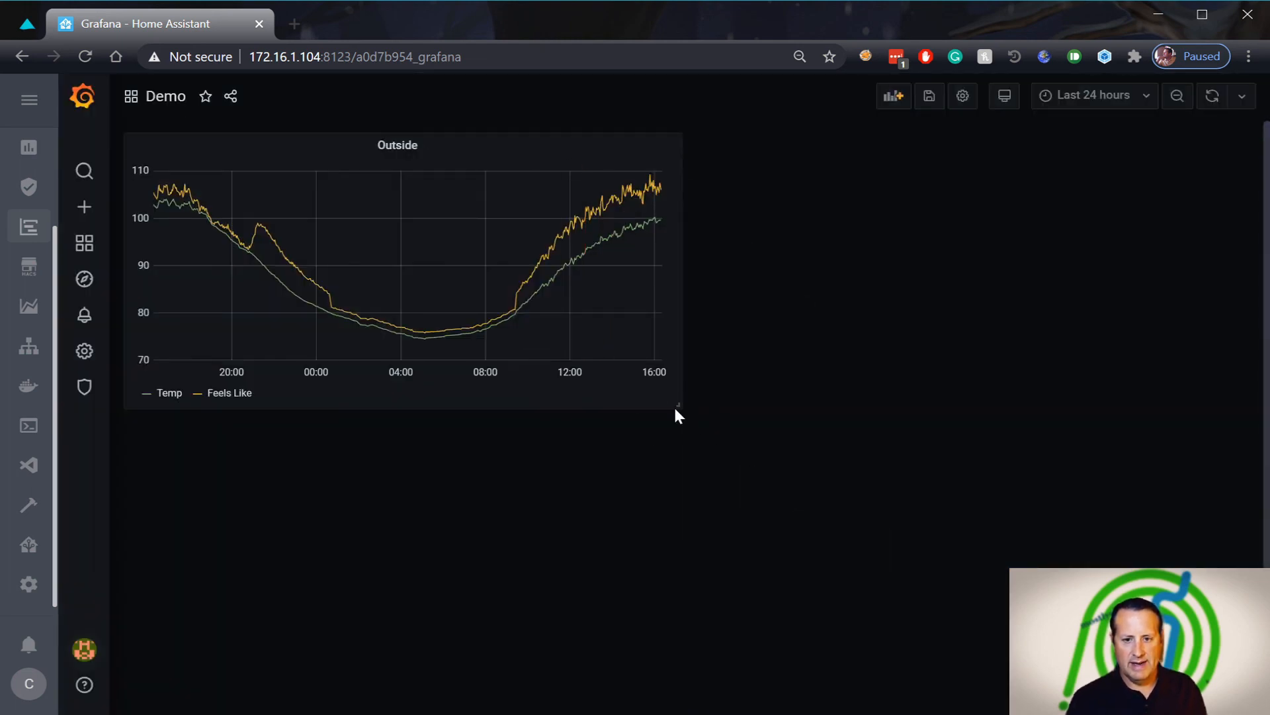
Widen the Outside graph across the full dashboard width and save the layout
{"action": "left_click_drag", "start_coordinate": [672, 406], "coordinate": [1229, 388]}
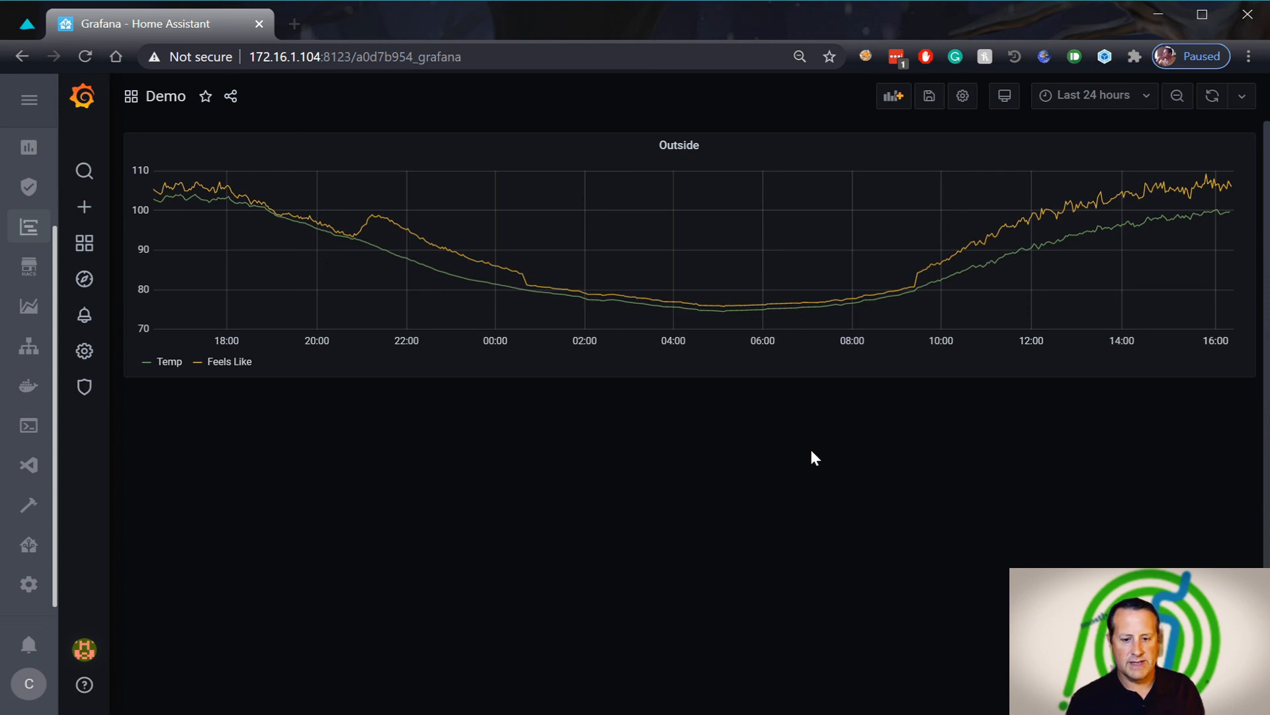
{"action": "left_click", "coordinate": [930, 96]}
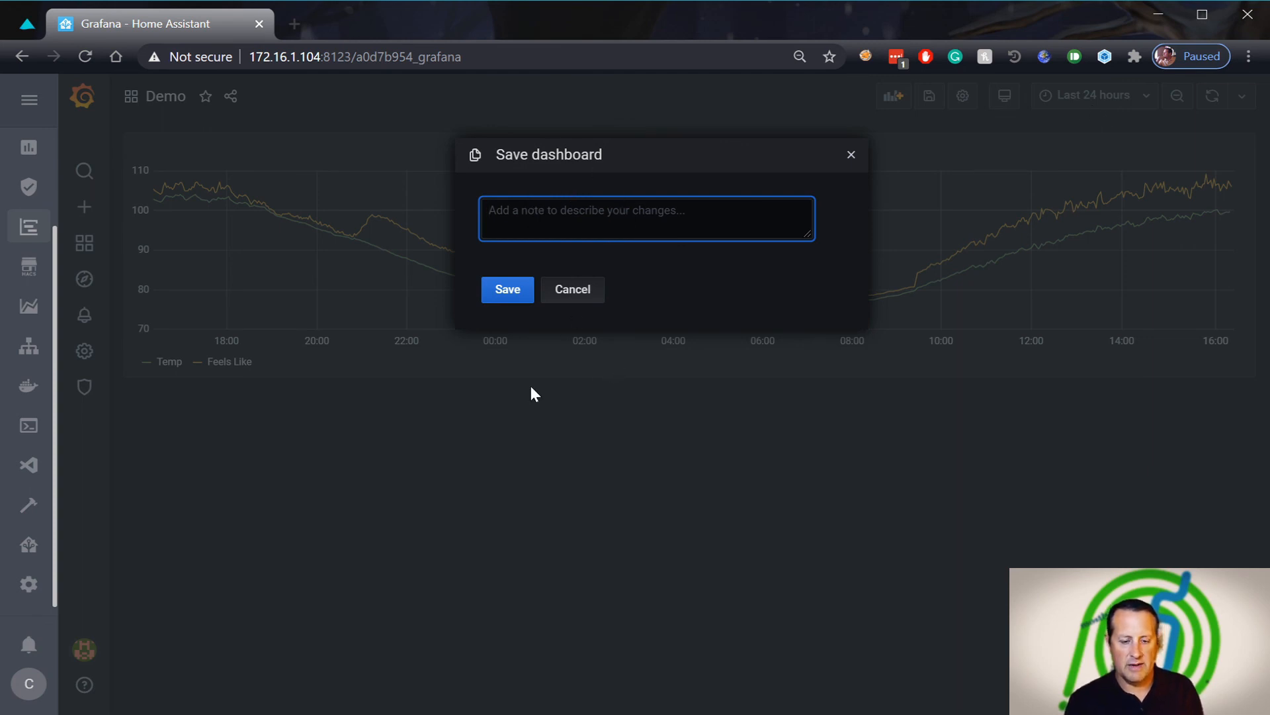
{"action": "left_click", "coordinate": [510, 294]}
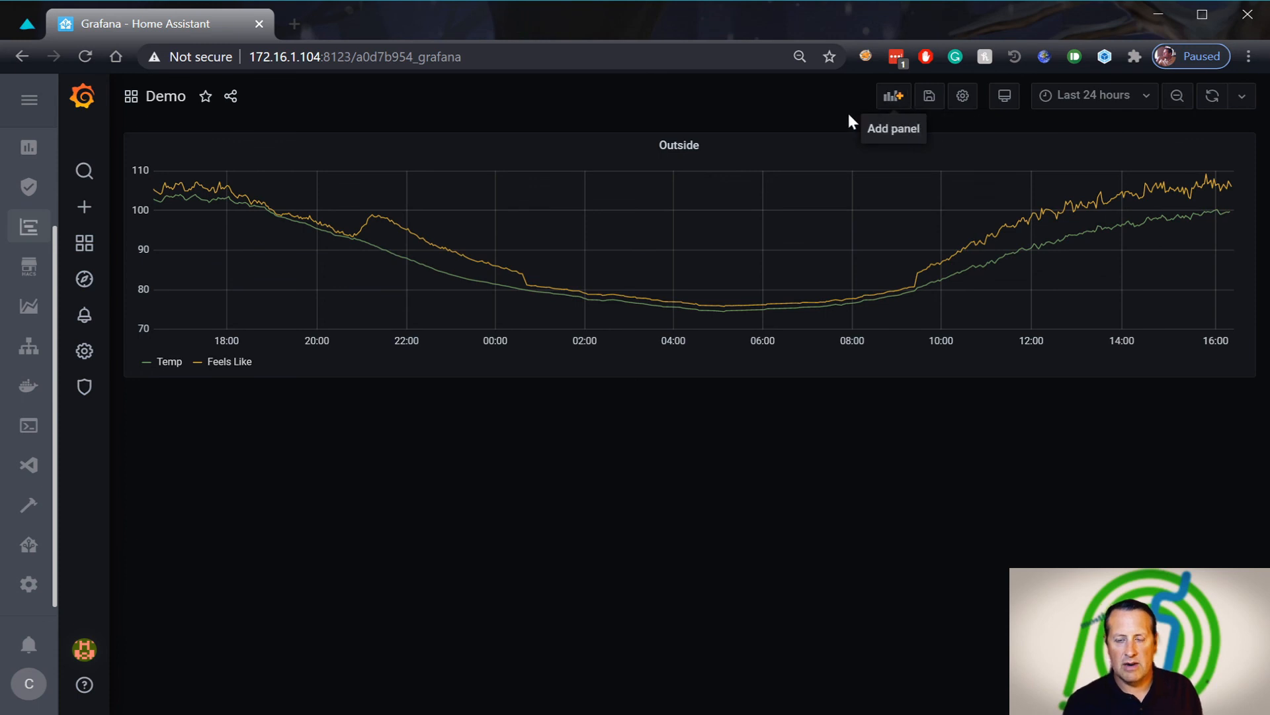
Add a new panel and set its visualization to Gauge
{"action": "left_click", "coordinate": [905, 106]}
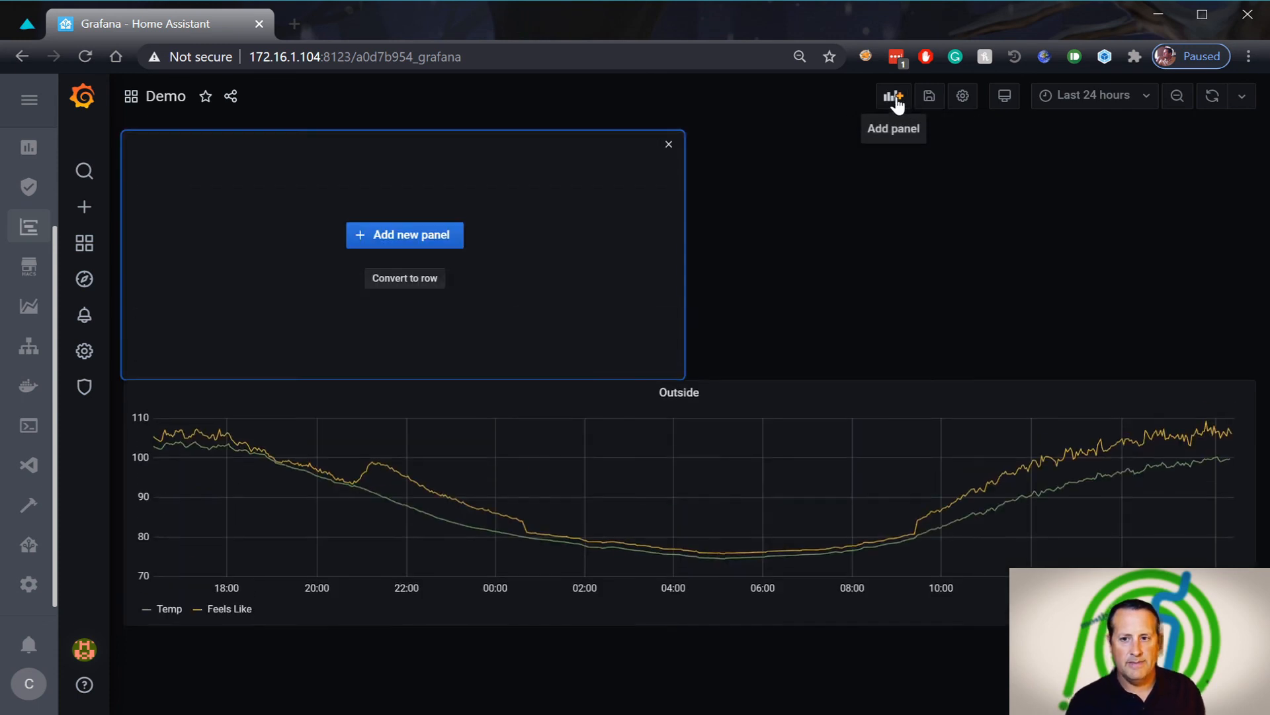
{"action": "left_click", "coordinate": [405, 240]}
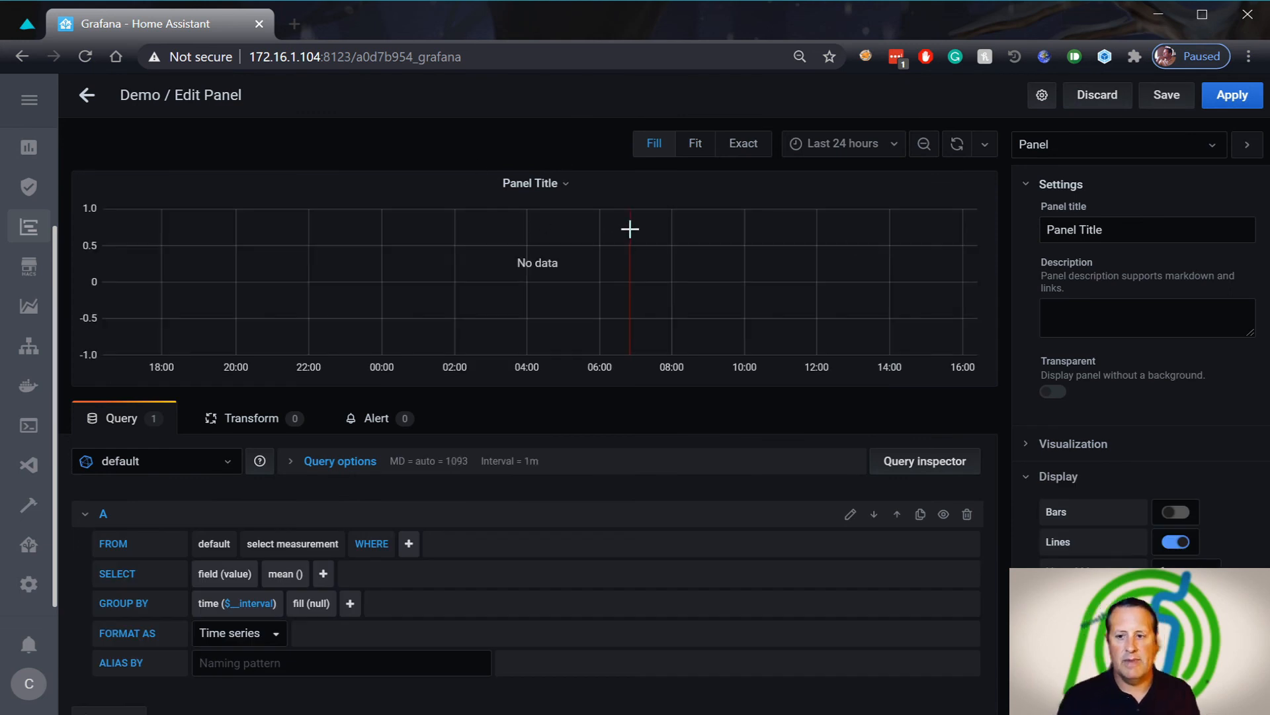
{"action": "left_click", "coordinate": [1031, 444]}
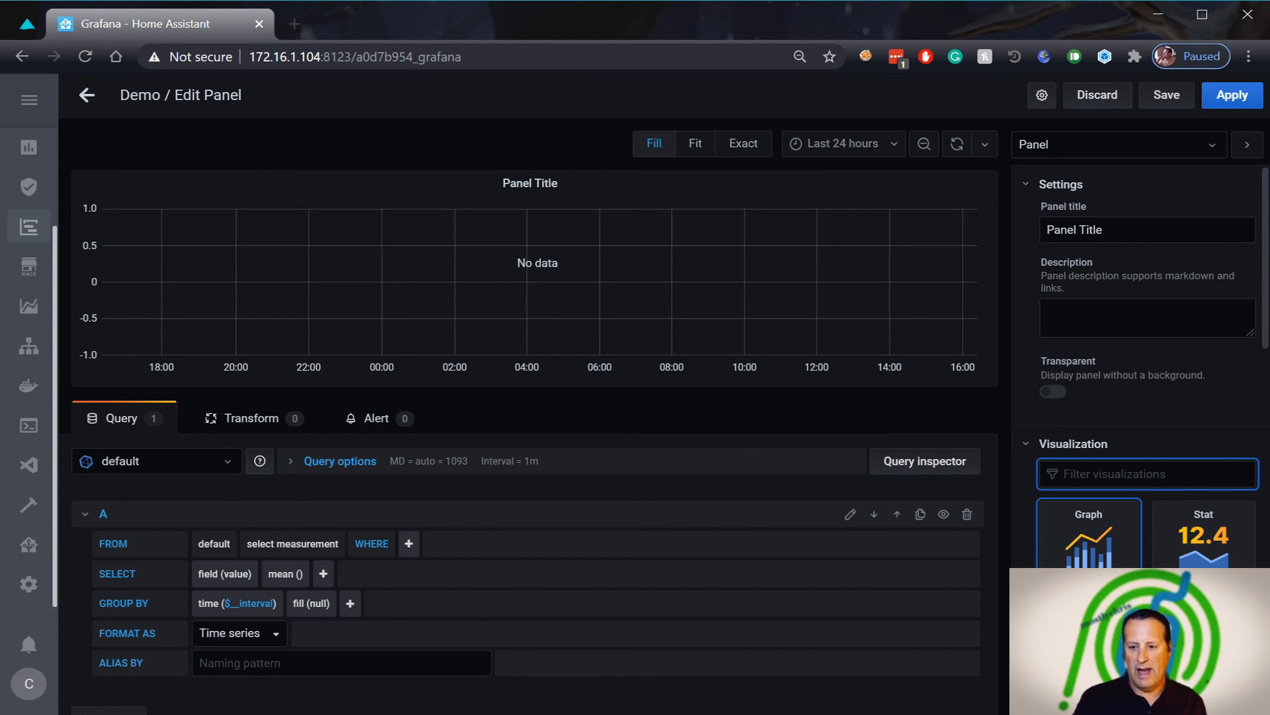
{"action": "left_click", "coordinate": [1089, 636]}
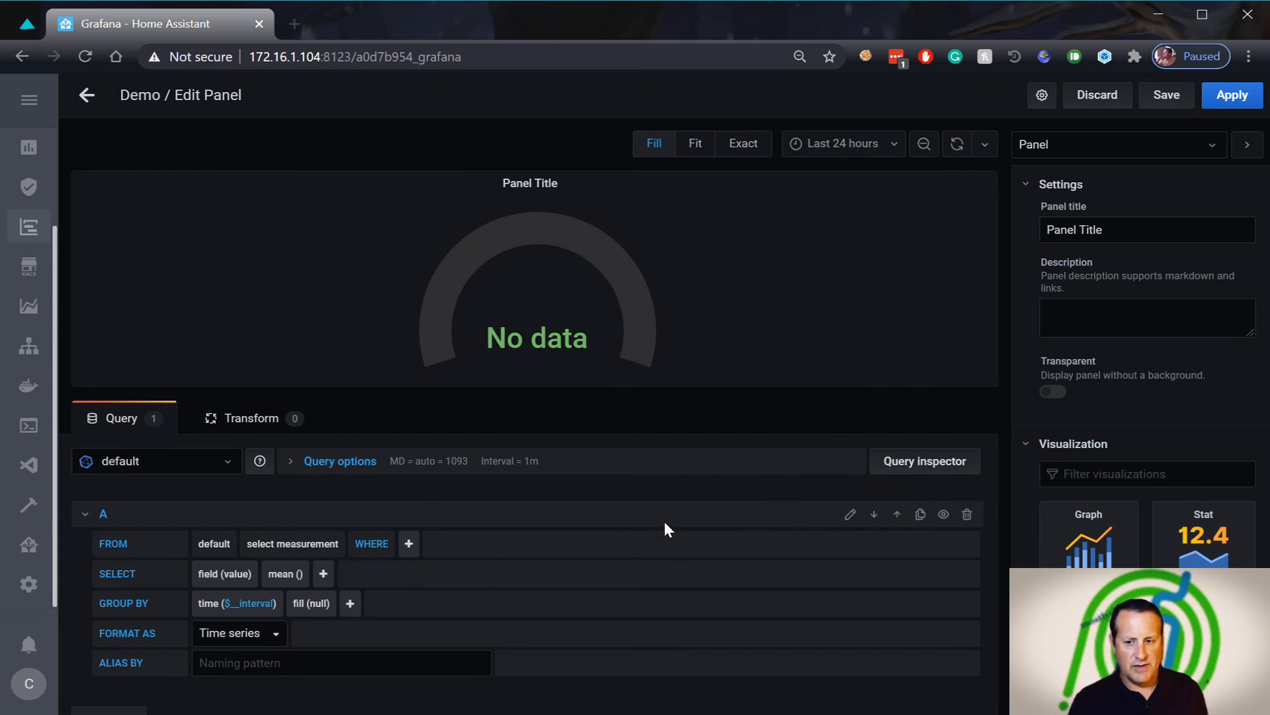
Query °F filtered to entity_id aeon_labs_zw100_multisensor_6_temperature_3, making the gauge read 95
{"action": "scroll", "coordinate": [642, 553], "scroll_direction": "down", "scroll_amount": 1}
{"action": "left_click", "coordinate": [309, 526]}
{"action": "scroll", "coordinate": [265, 600], "scroll_direction": "down", "scroll_amount": 10}
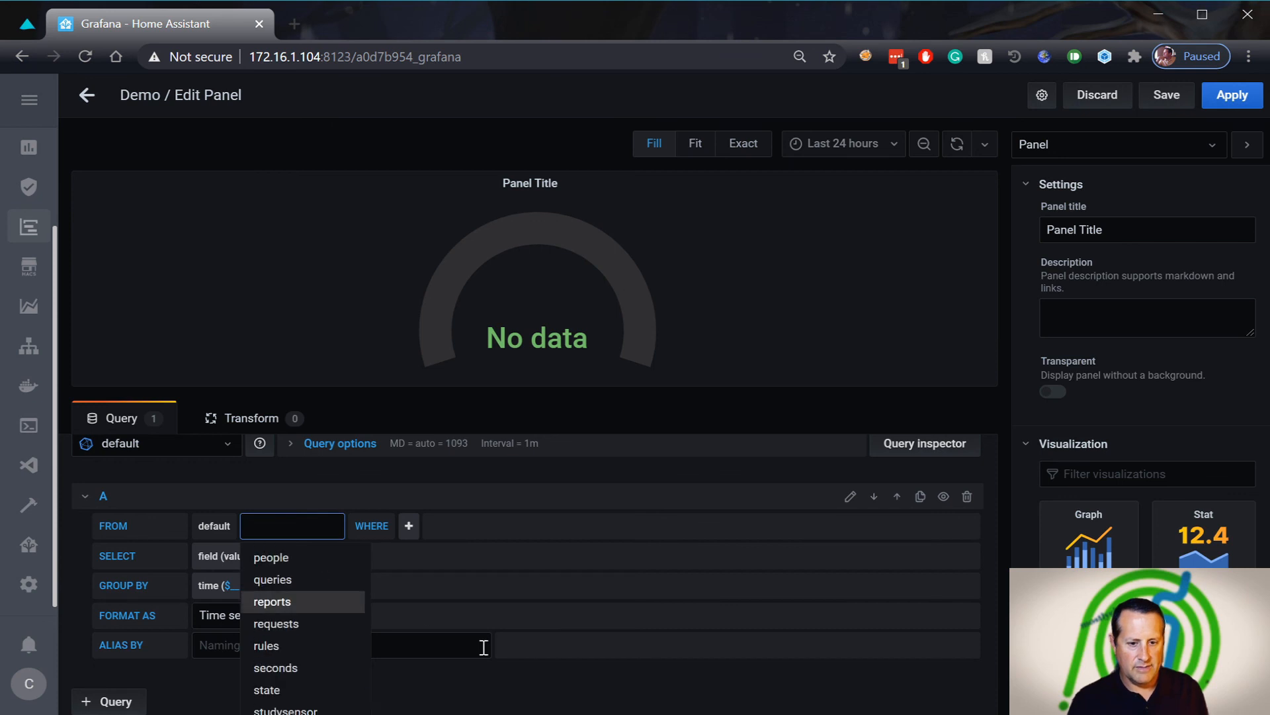
{"action": "scroll", "coordinate": [483, 647], "scroll_direction": "down", "scroll_amount": 2}
{"action": "left_click", "coordinate": [334, 701]}
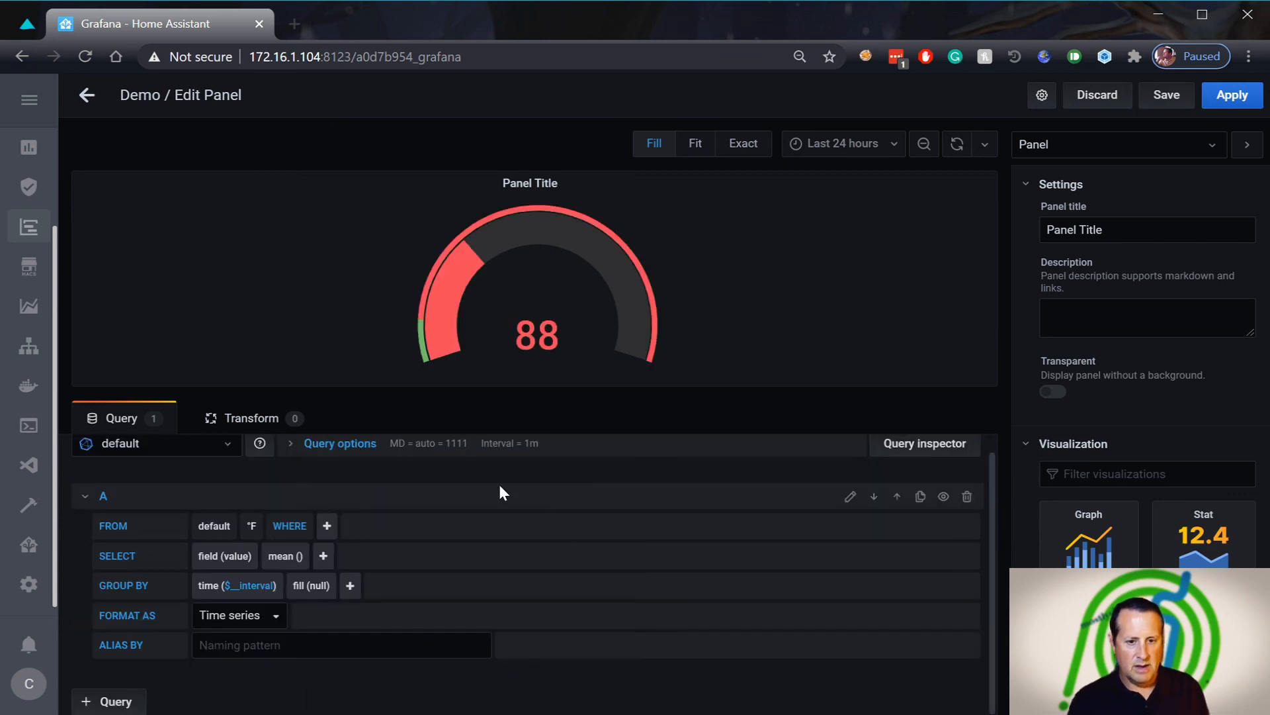
{"action": "left_click", "coordinate": [327, 526]}
{"action": "left_click", "coordinate": [347, 577]}
{"action": "left_click", "coordinate": [445, 526]}
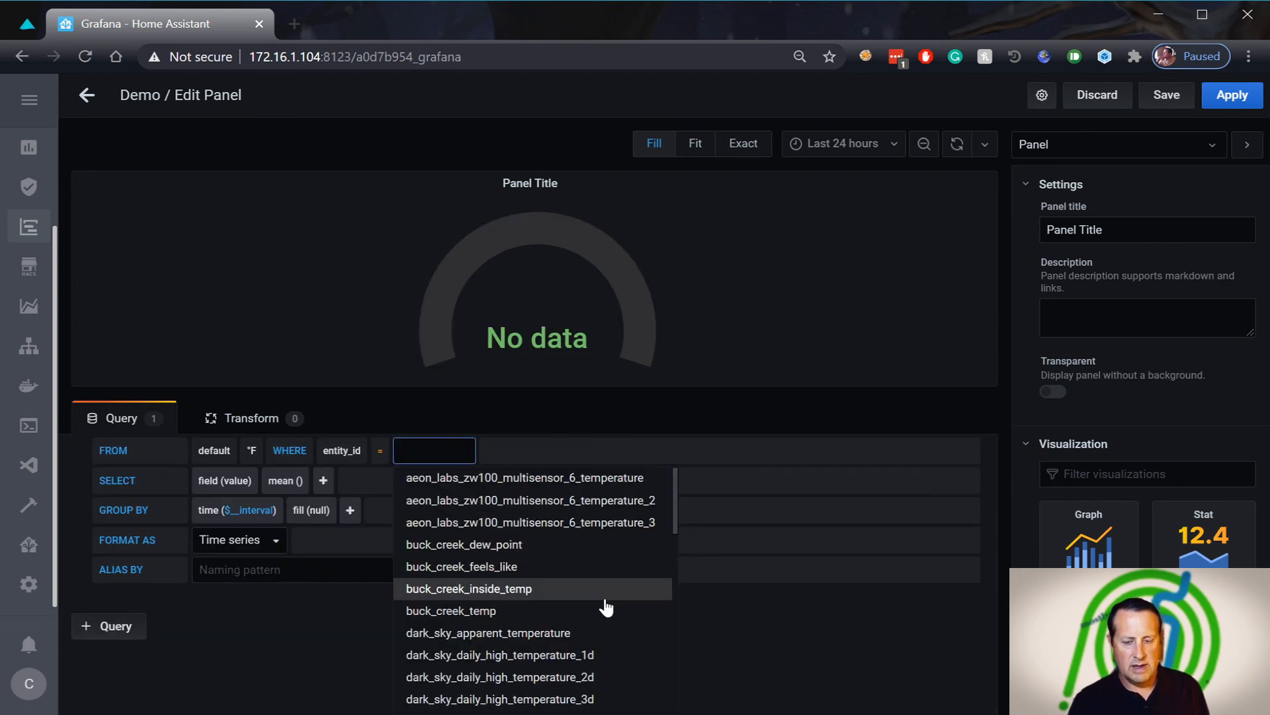
{"action": "left_click", "coordinate": [613, 531]}
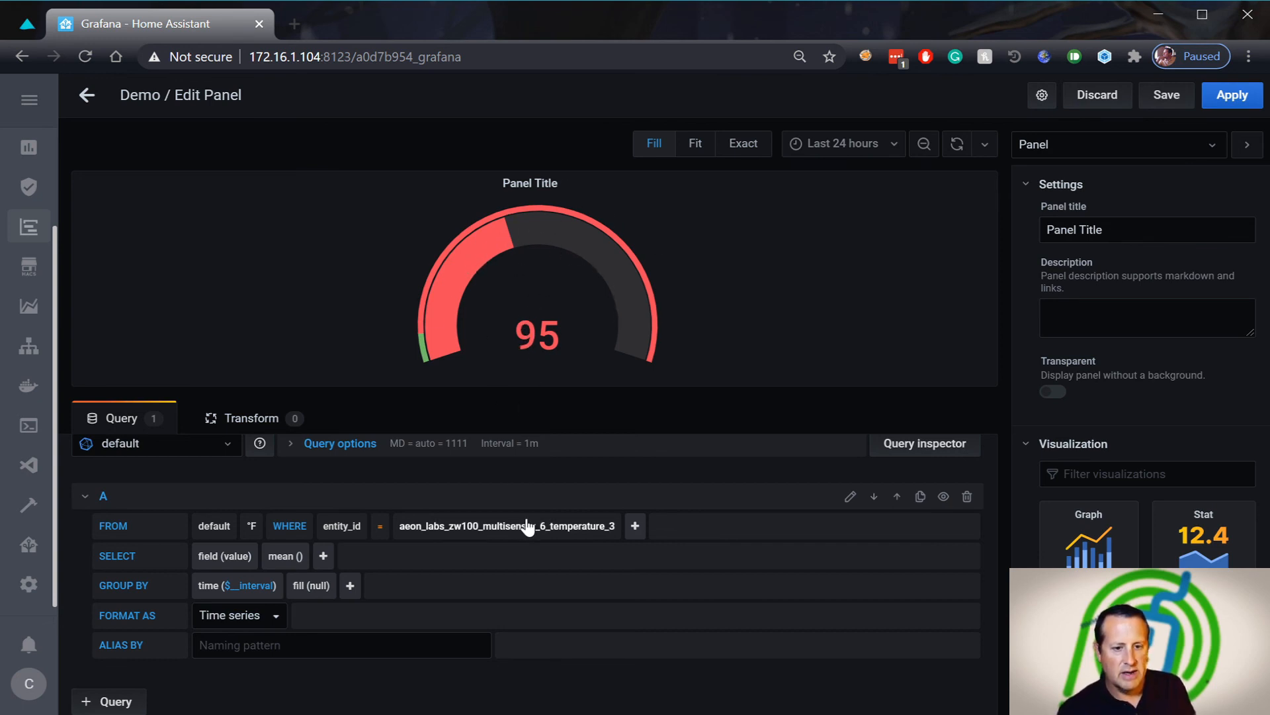
Alias the gauge's query series as Temp
{"action": "left_click", "coordinate": [385, 646]}
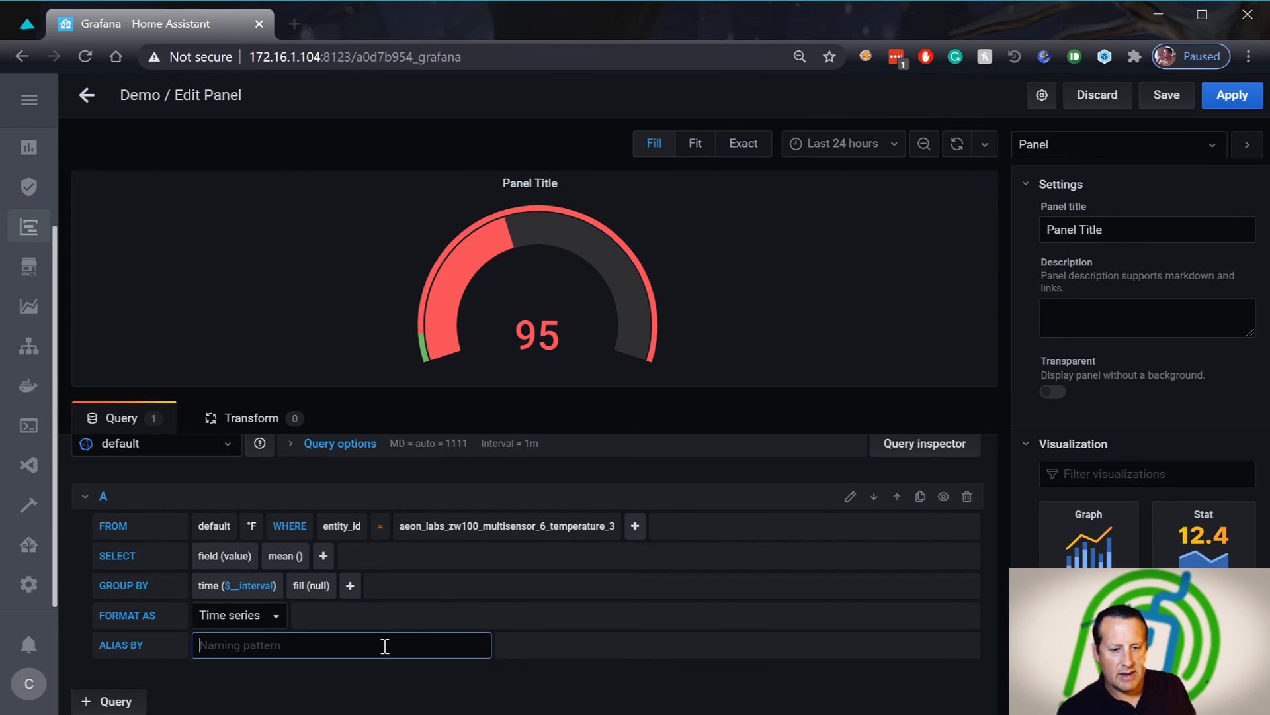
{"action": "type", "text": "Ga"}
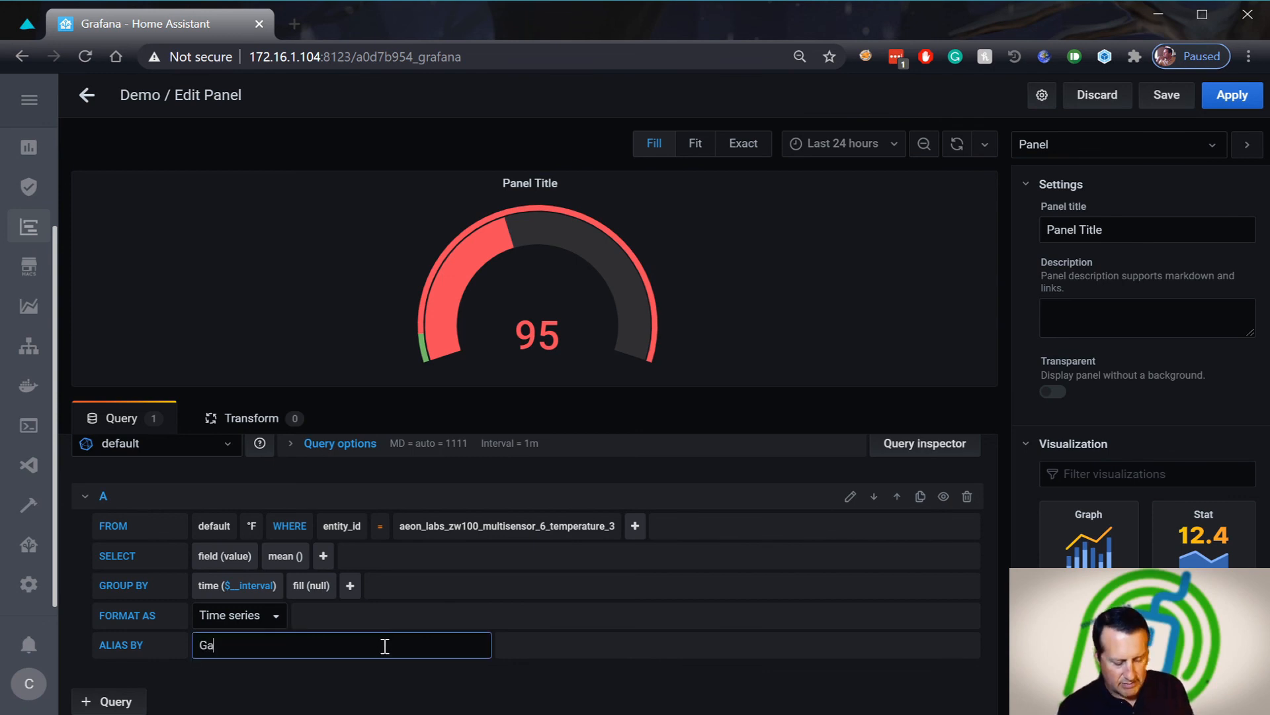
{"action": "key", "text": "BackSpace"}
{"action": "key", "text": "BackSpace"}
{"action": "type", "text": "Temp"}
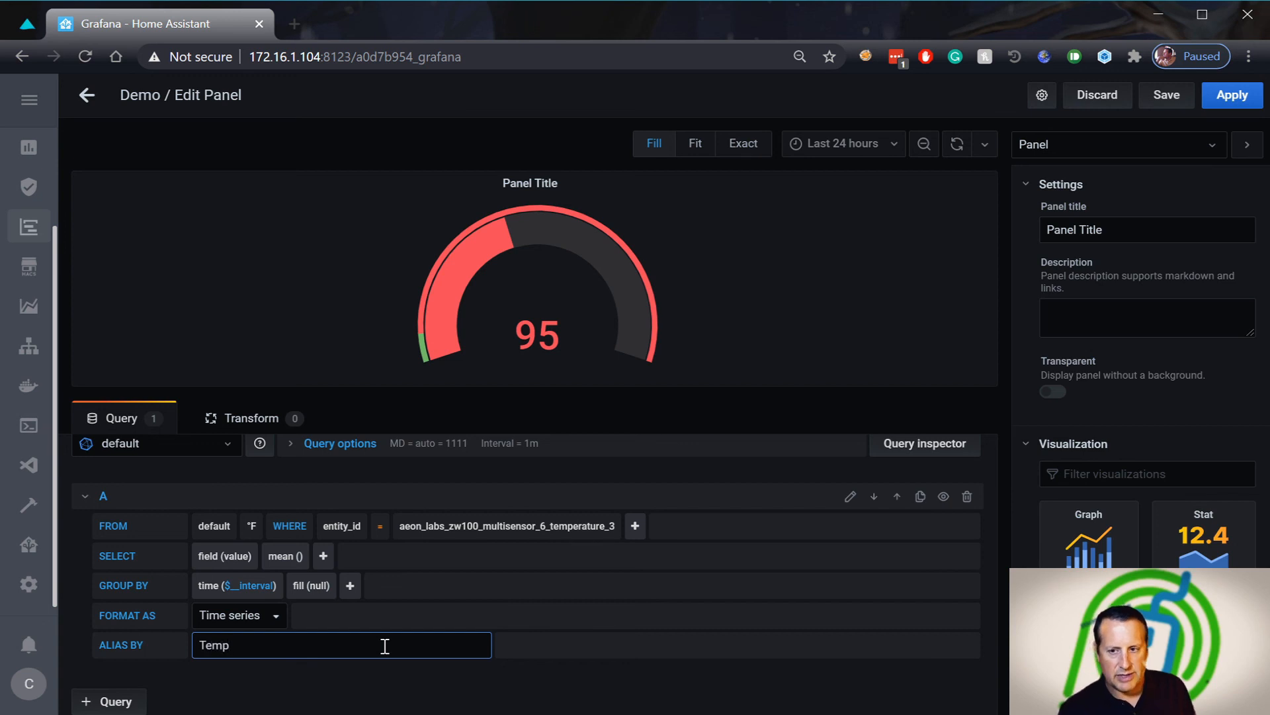
Replace the panel title with Garage
{"action": "left_click", "coordinate": [1125, 232]}
{"action": "key", "text": "ctrl+a"}
{"action": "type", "text": "Garage"}
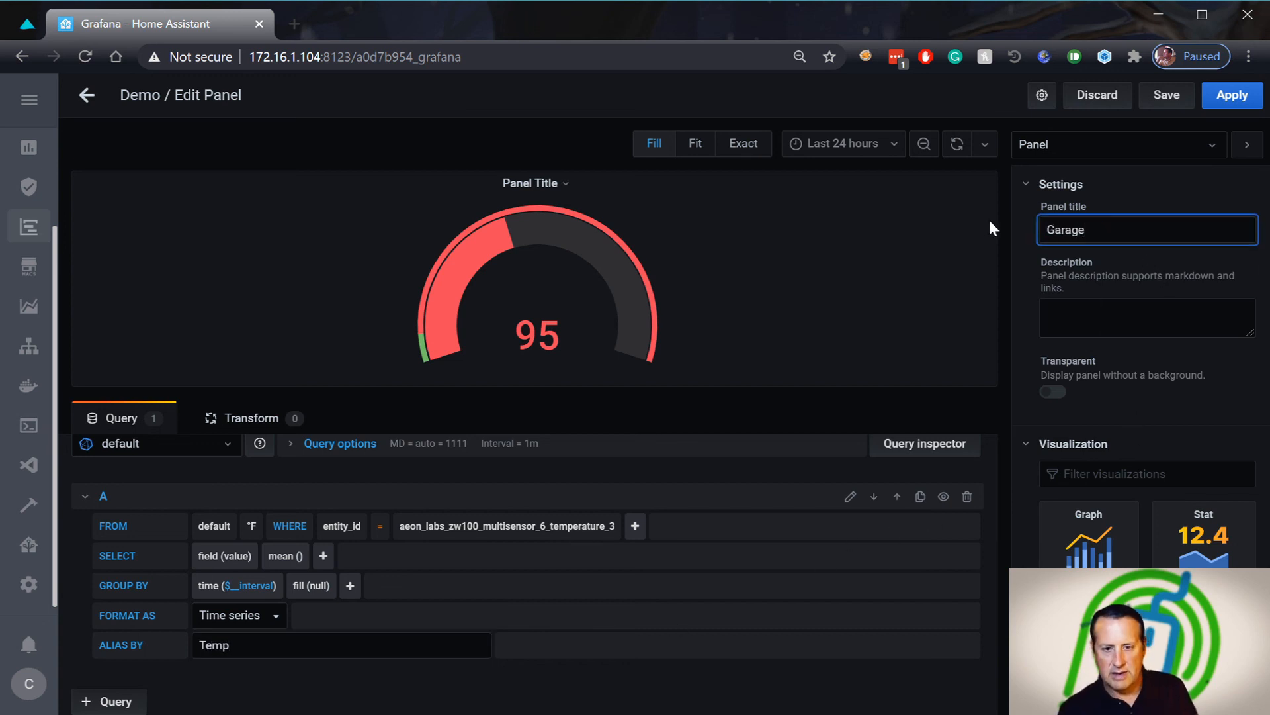
{"action": "left_click", "coordinate": [912, 608]}
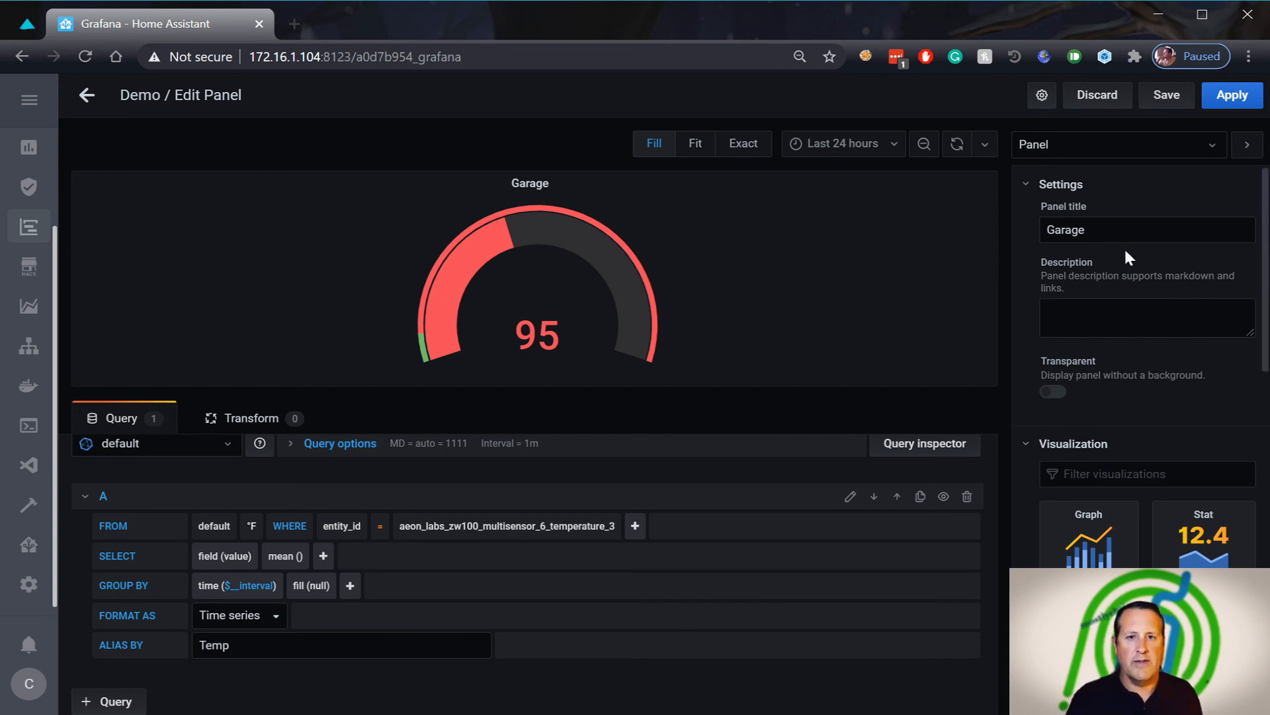
{"action": "left_click", "coordinate": [1214, 151]}
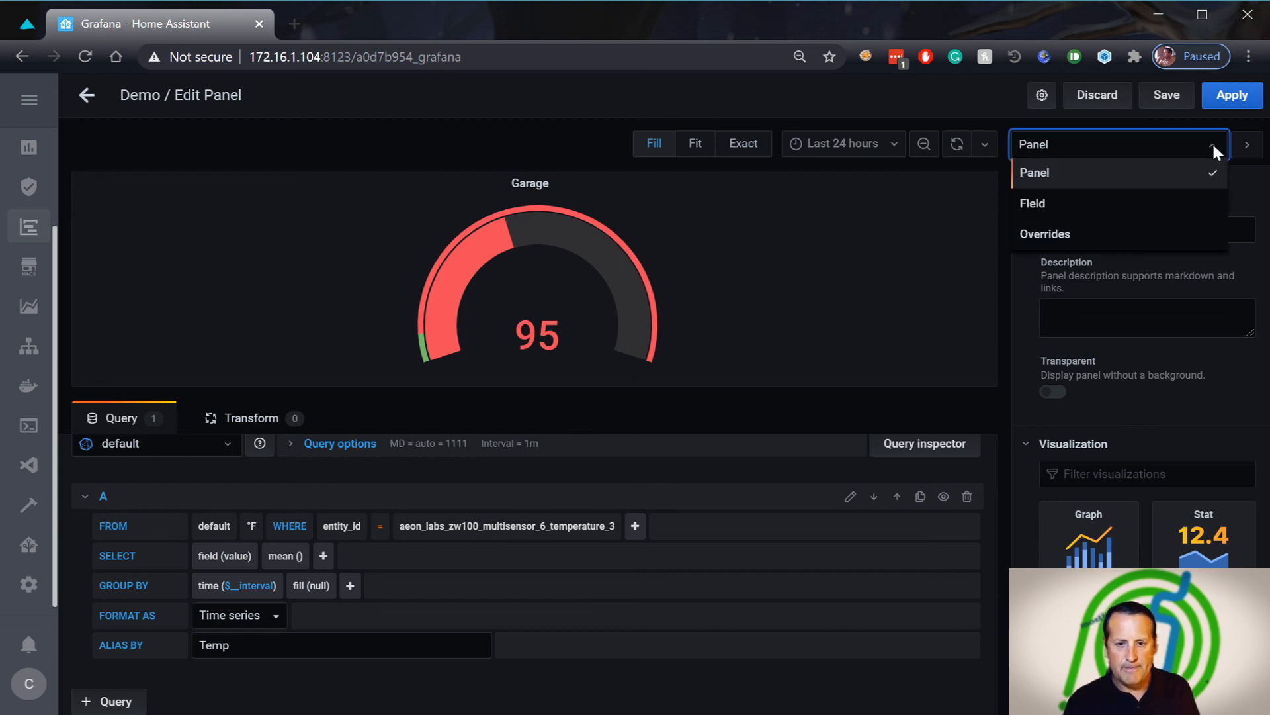
In the Garage gauge's field options, make the 80 threshold orange
{"action": "left_click", "coordinate": [1053, 209]}
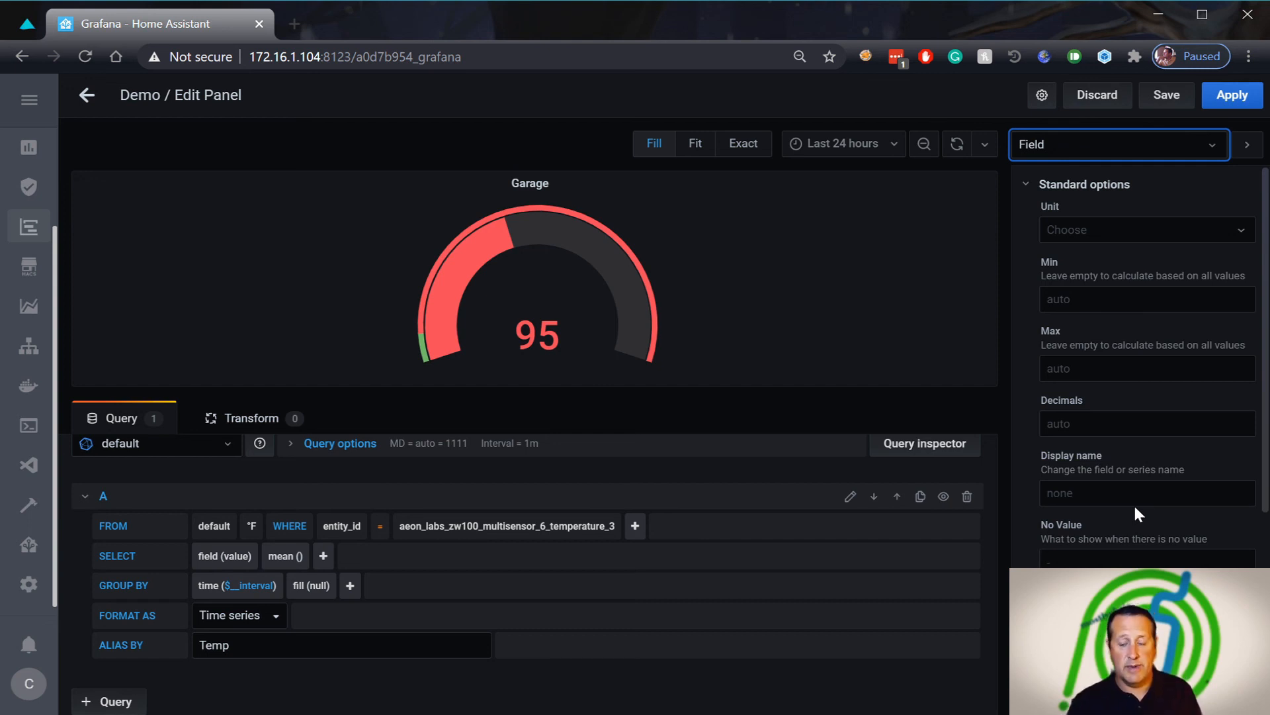
{"action": "scroll", "coordinate": [1135, 499], "scroll_direction": "down", "scroll_amount": 5}
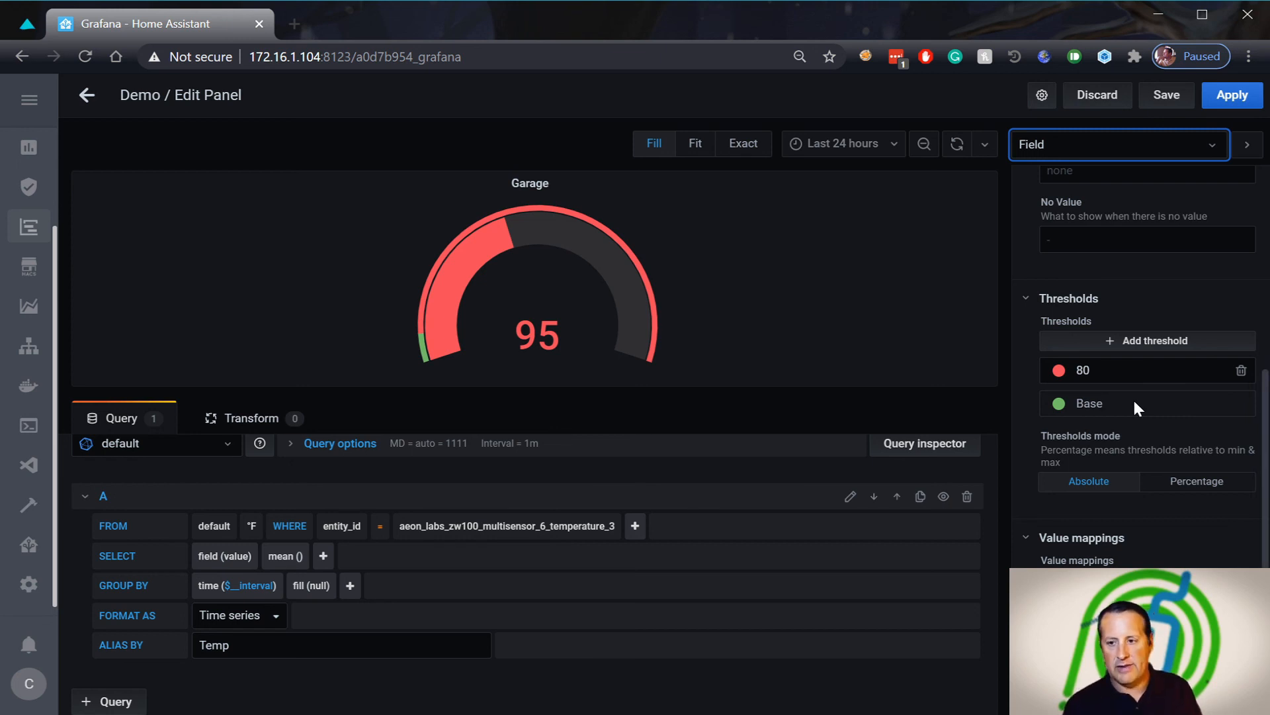
{"action": "left_click", "coordinate": [1059, 371]}
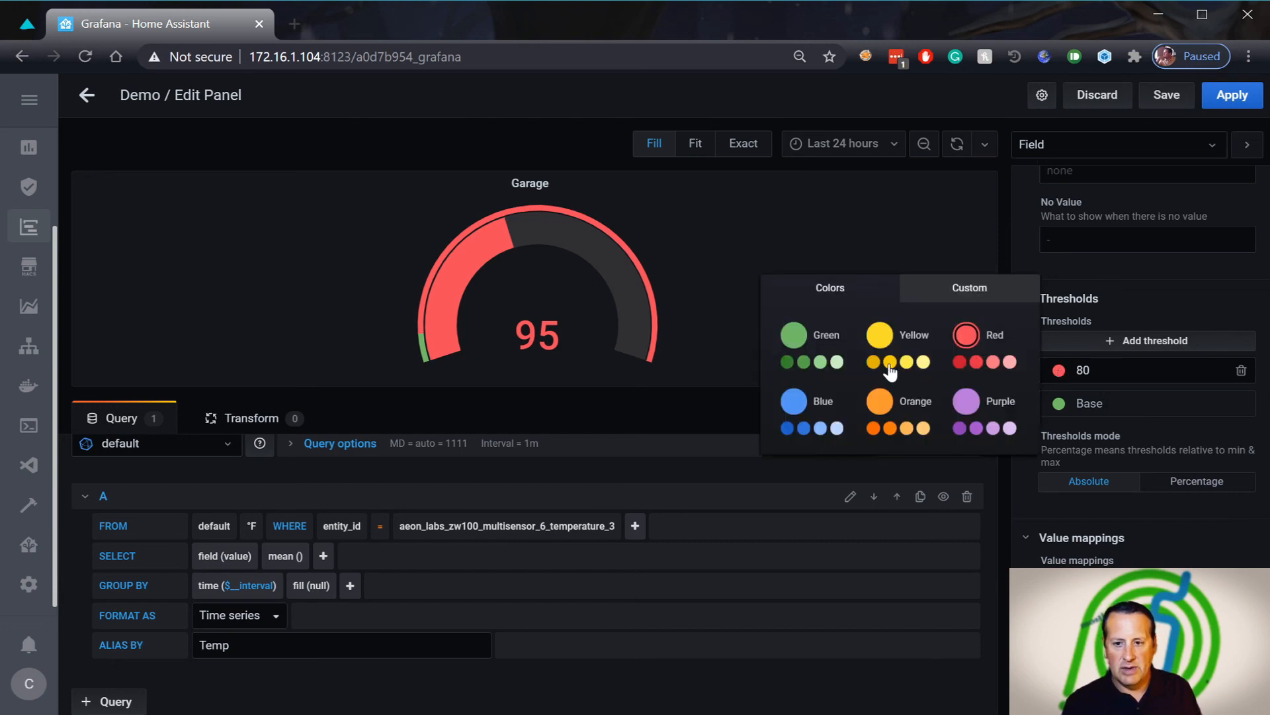
{"action": "left_click", "coordinate": [906, 428]}
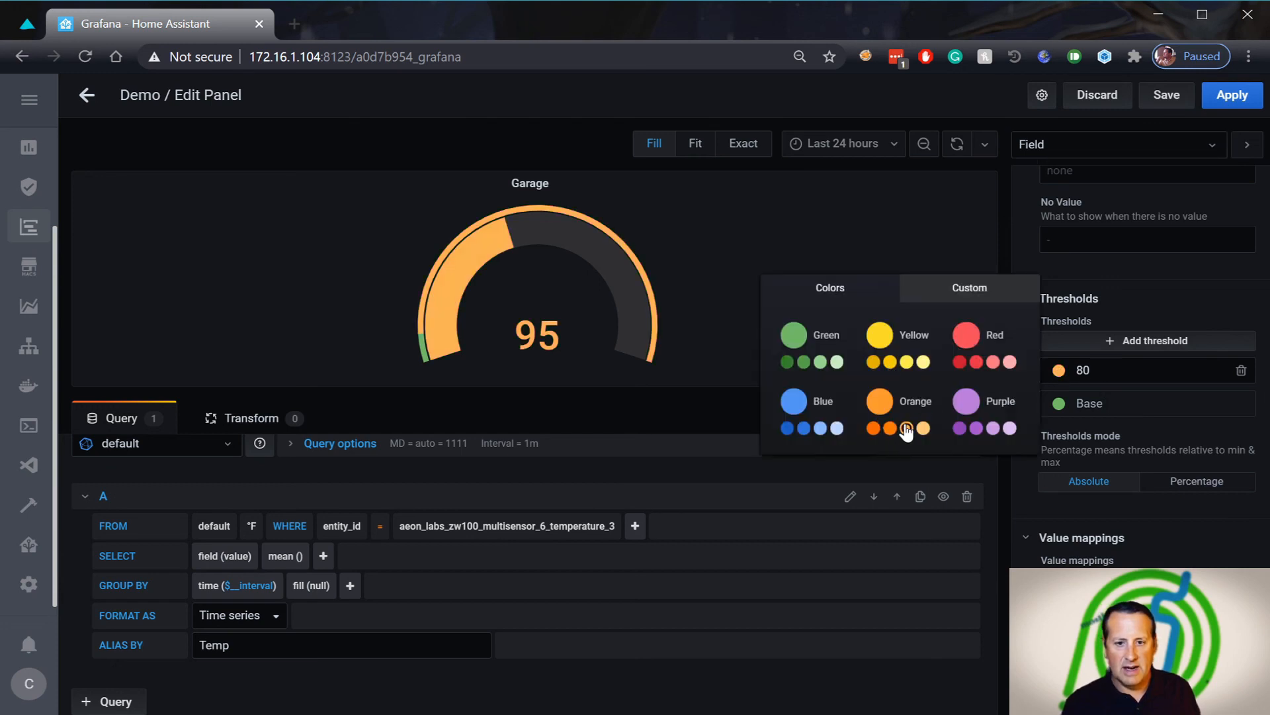
Add a threshold above 80, change its value from 90 to 100, and colour it red
{"action": "left_click", "coordinate": [1140, 344]}
{"action": "left_click", "coordinate": [1101, 373]}
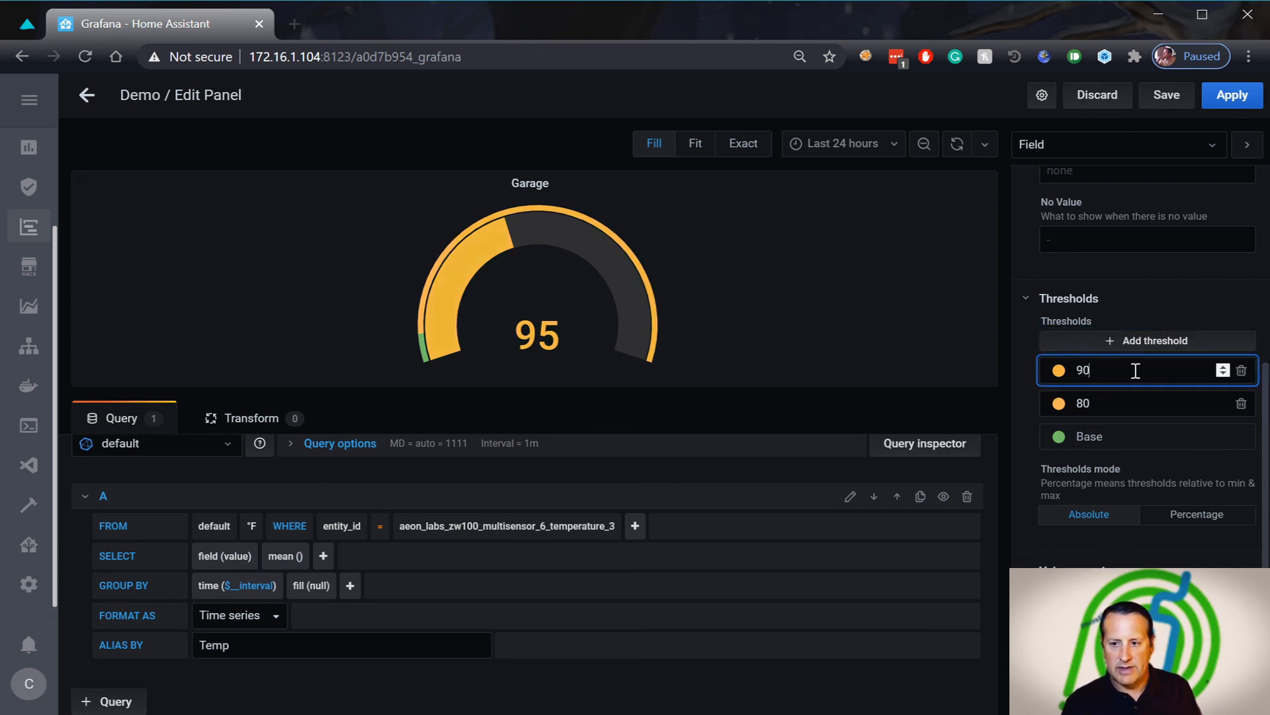
{"action": "key", "text": "BackSpace"}
{"action": "key", "text": "BackSpace"}
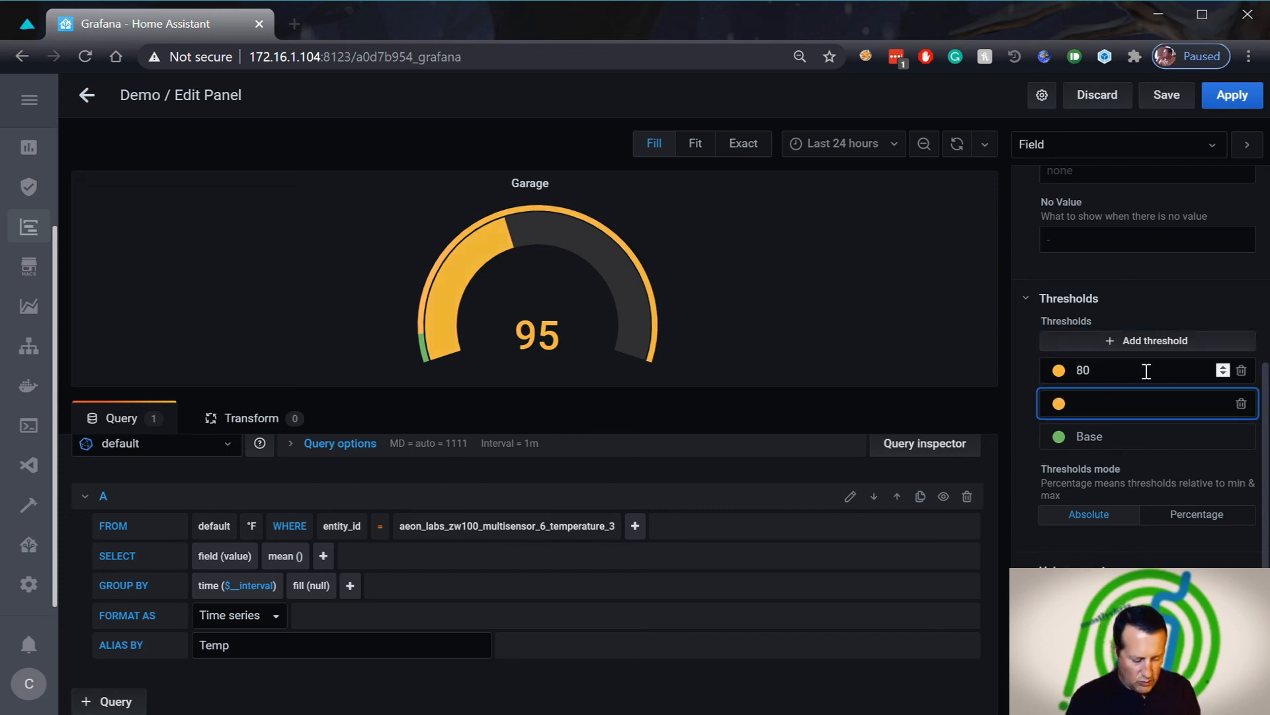
{"action": "type", "text": "100"}
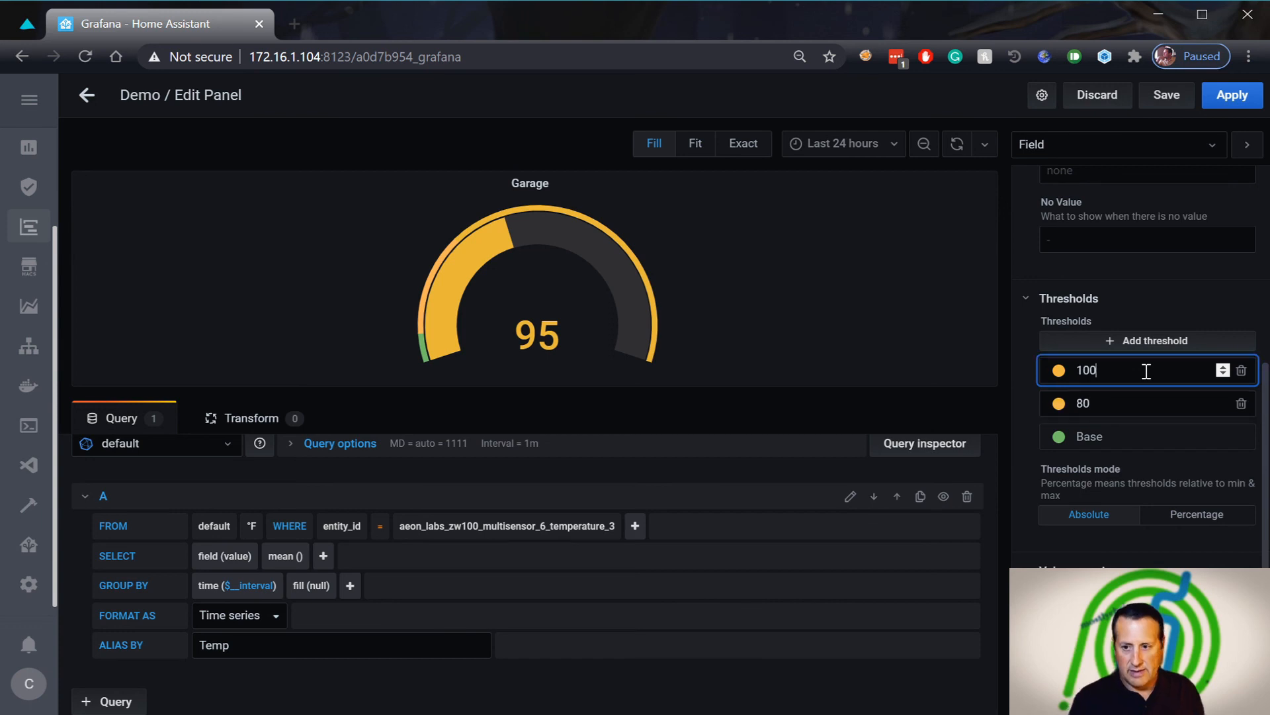
{"action": "left_click", "coordinate": [1059, 371]}
{"action": "left_click", "coordinate": [976, 362]}
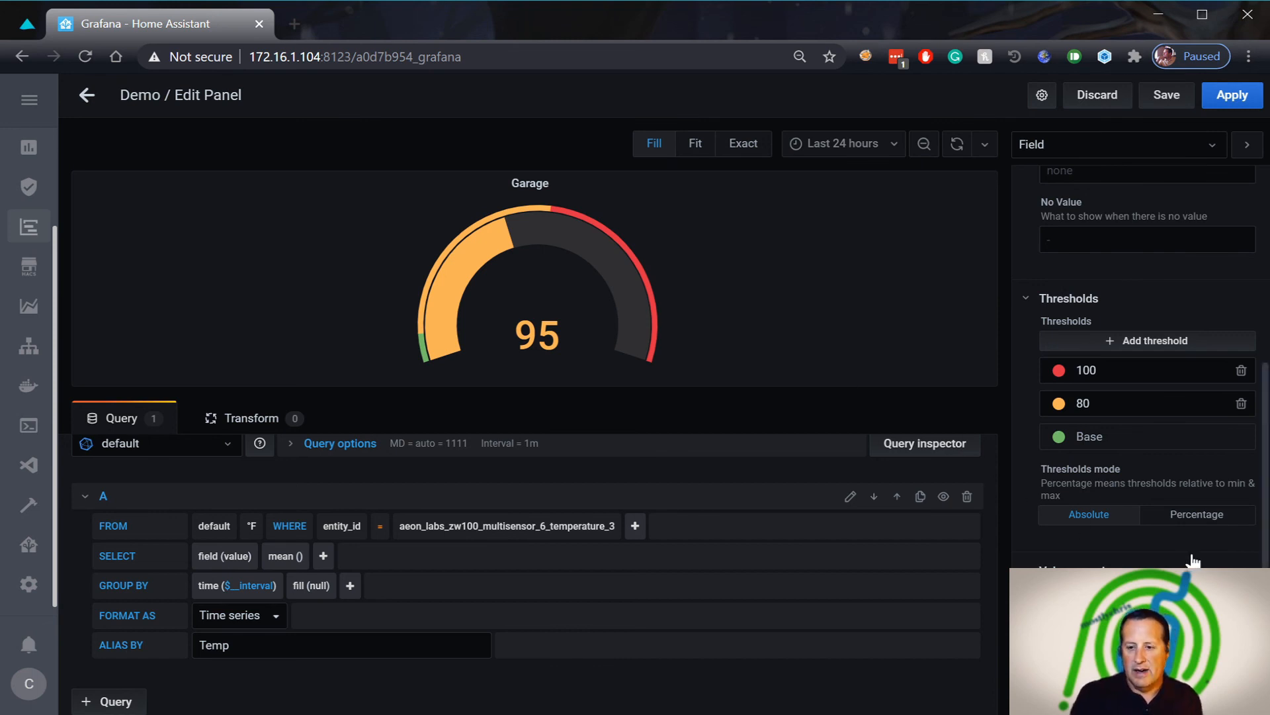
Switch the options pane to the Panel settings and collapse the Visualization choices
{"action": "left_click", "coordinate": [1098, 151]}
{"action": "left_click", "coordinate": [1056, 180]}
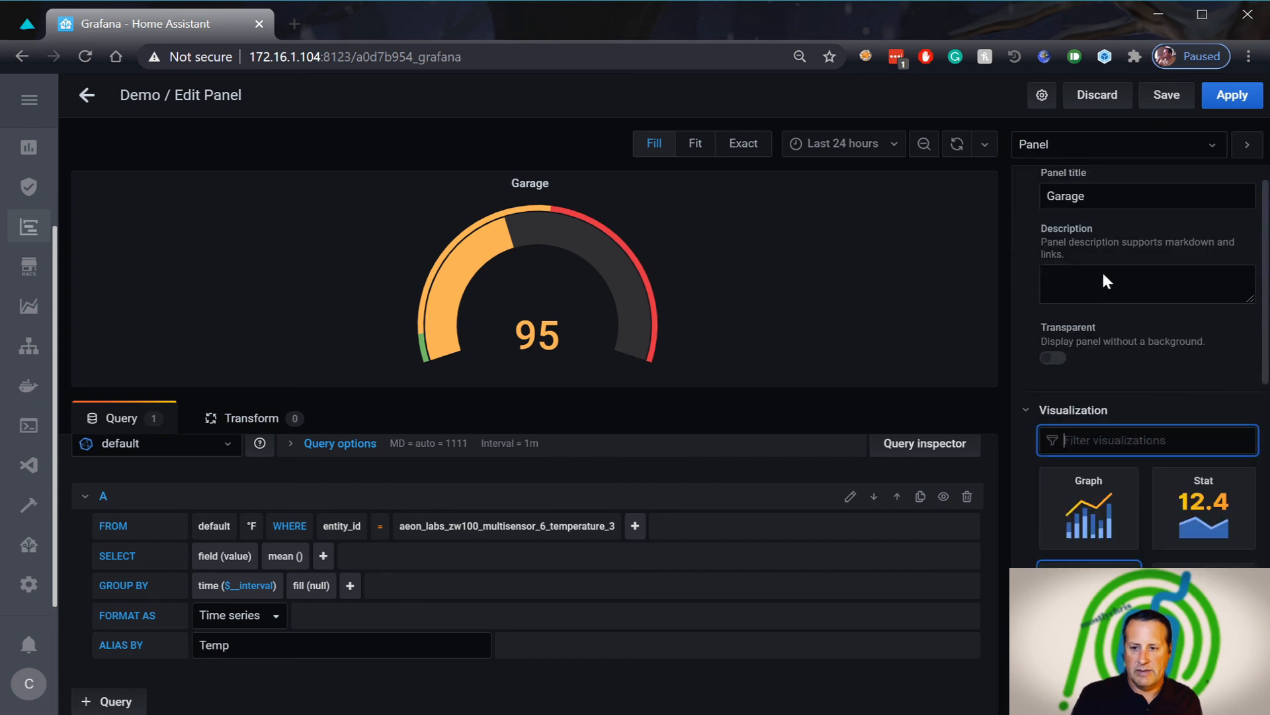
{"action": "left_click", "coordinate": [1034, 413]}
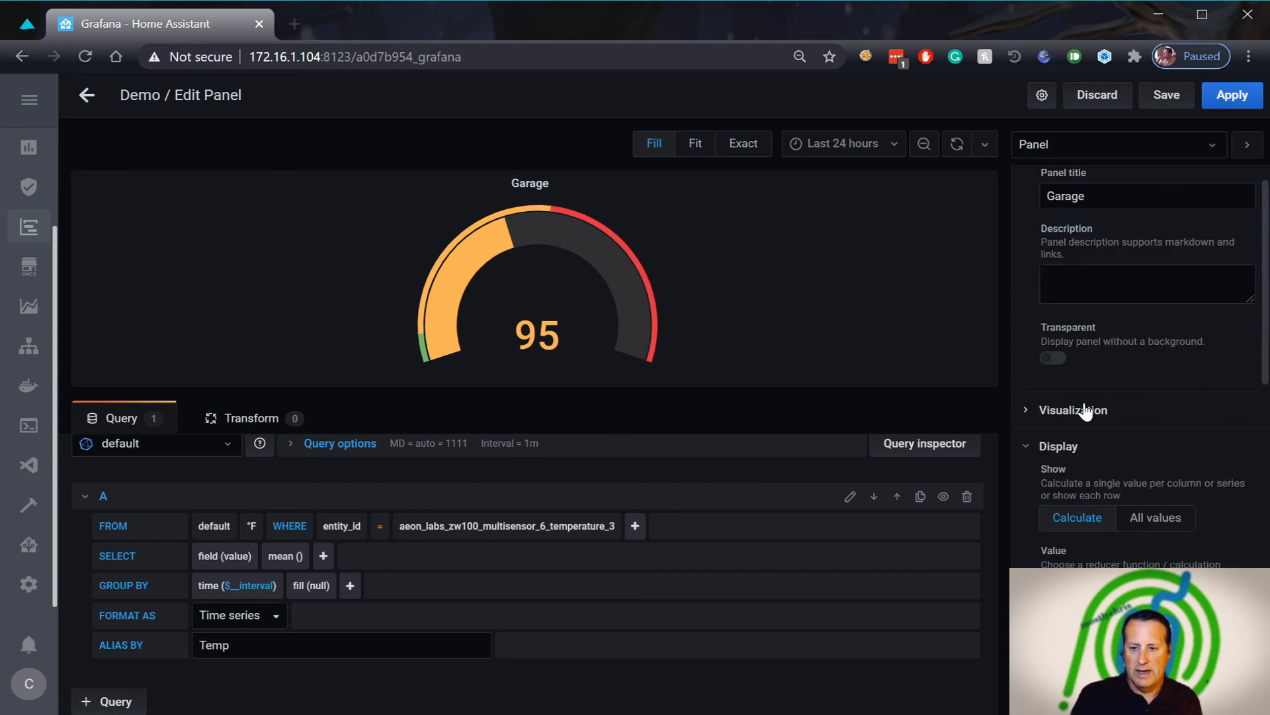
{"action": "scroll", "coordinate": [1182, 429], "scroll_direction": "down", "scroll_amount": 4}
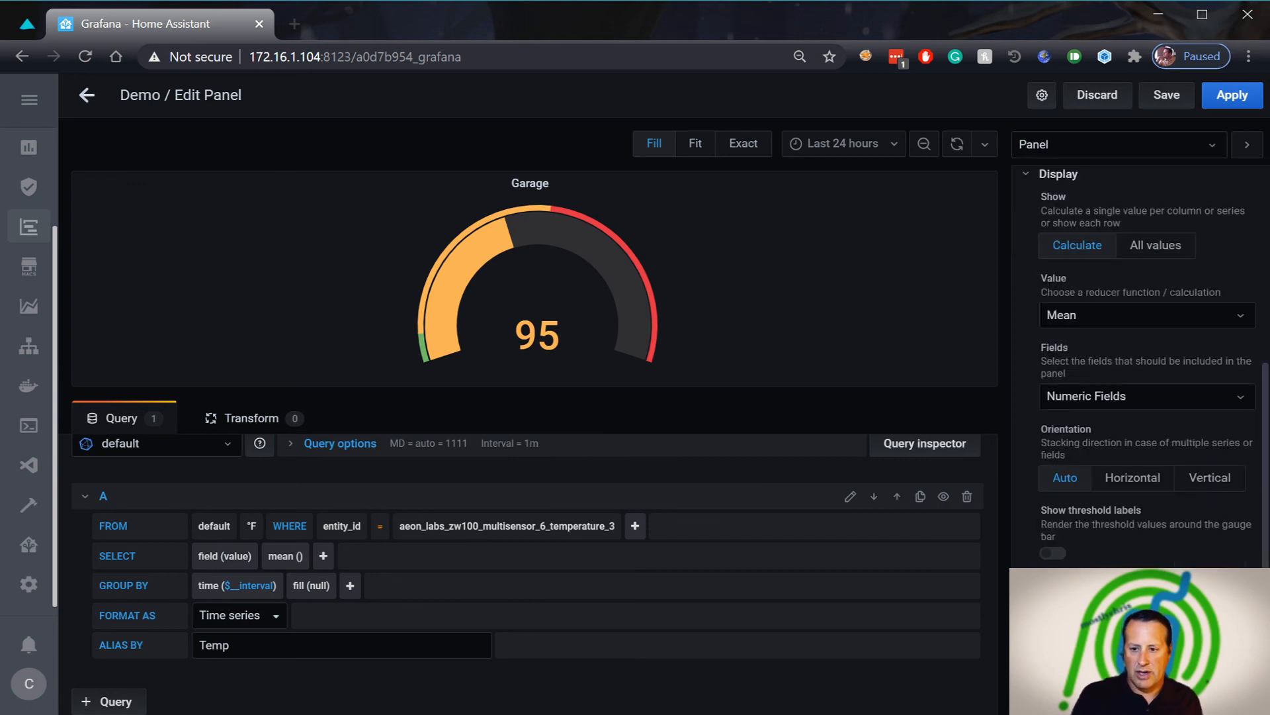
Leave Show threshold labels off and switch Show threshold markers off on the Garage gauge
{"action": "left_click", "coordinate": [1053, 553]}
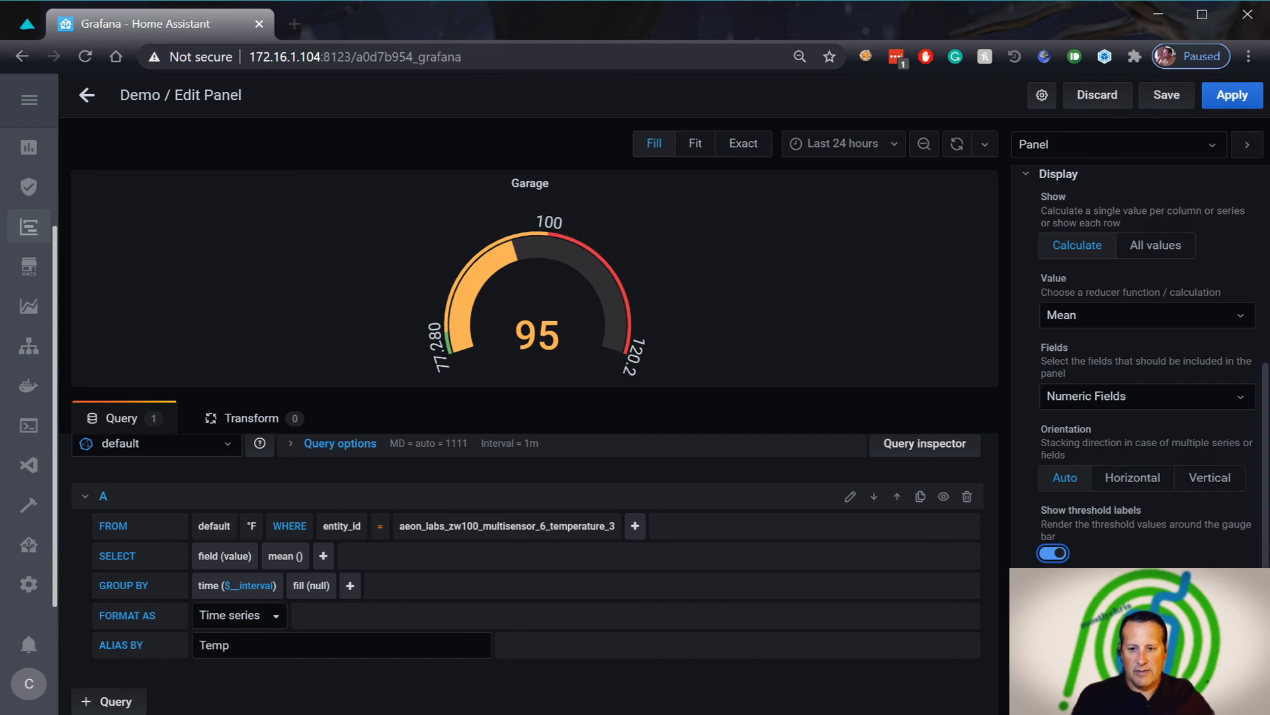
{"action": "key", "text": "Tab"}
{"action": "key", "text": "space"}
{"action": "key", "text": "space"}
{"action": "key", "text": "shift+Tab"}
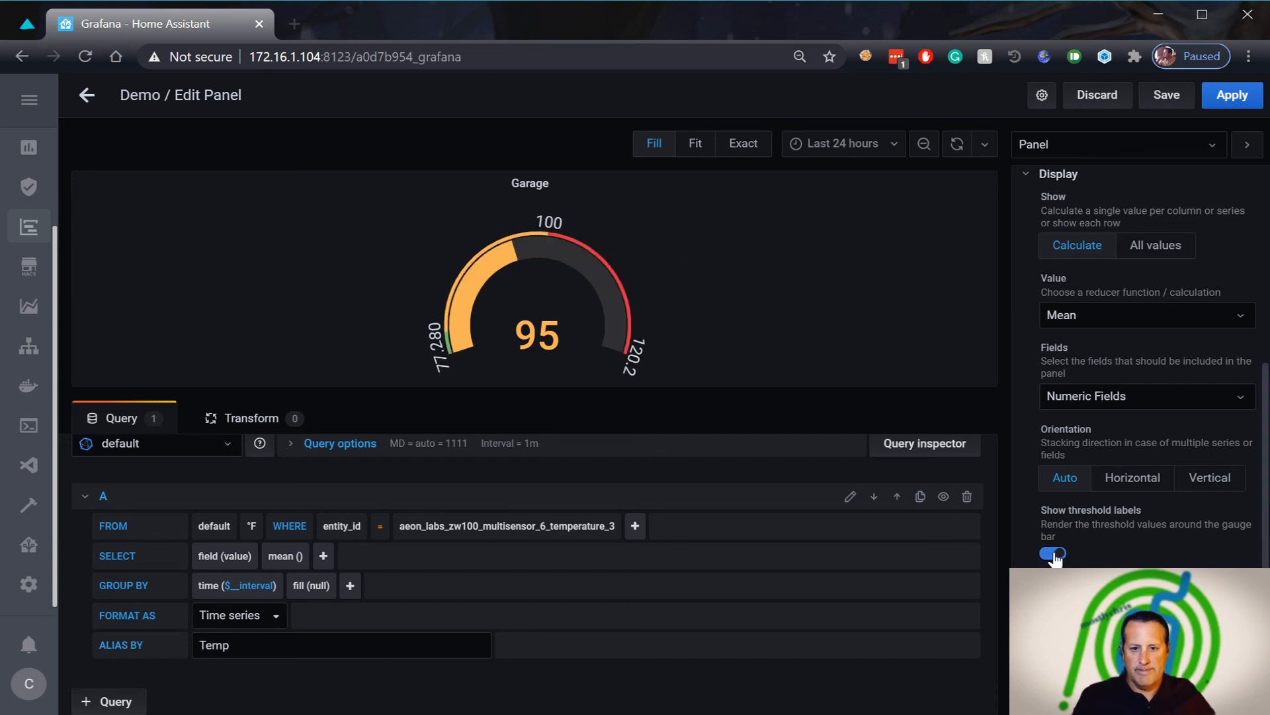
{"action": "key", "text": "space"}
{"action": "key", "text": "Tab"}
{"action": "key", "text": "space"}
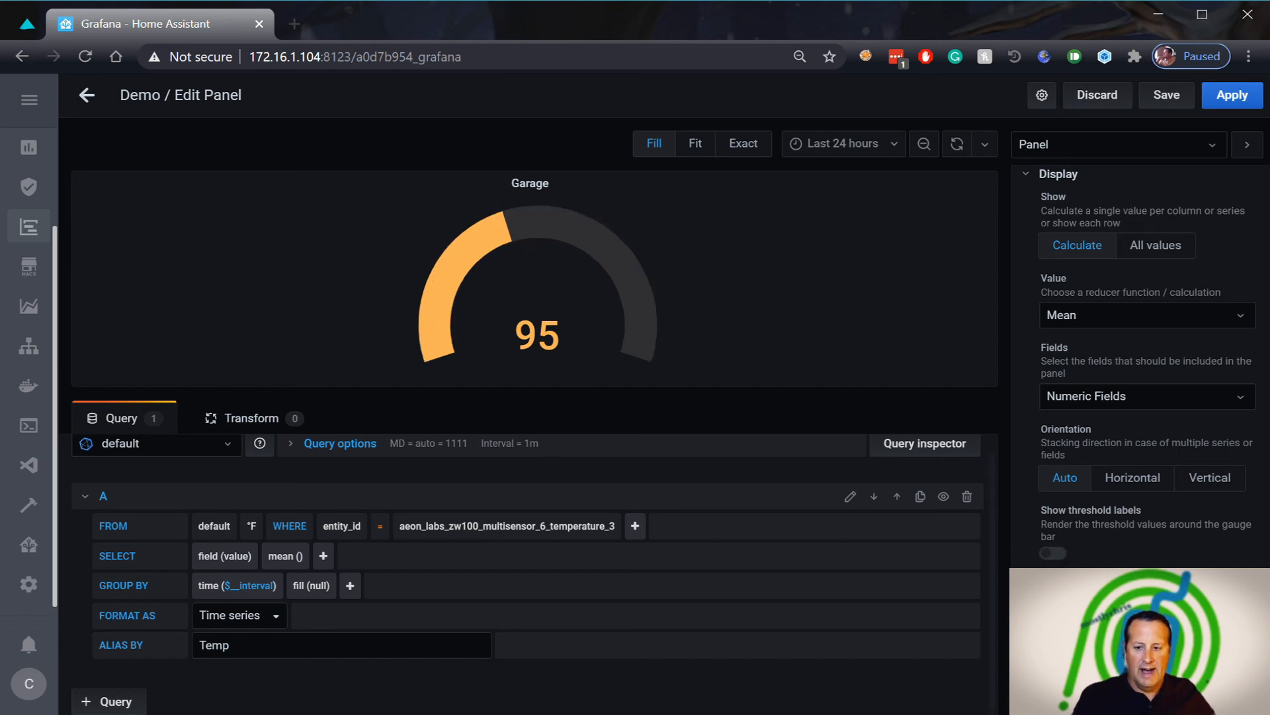
{"action": "key", "text": "space"}
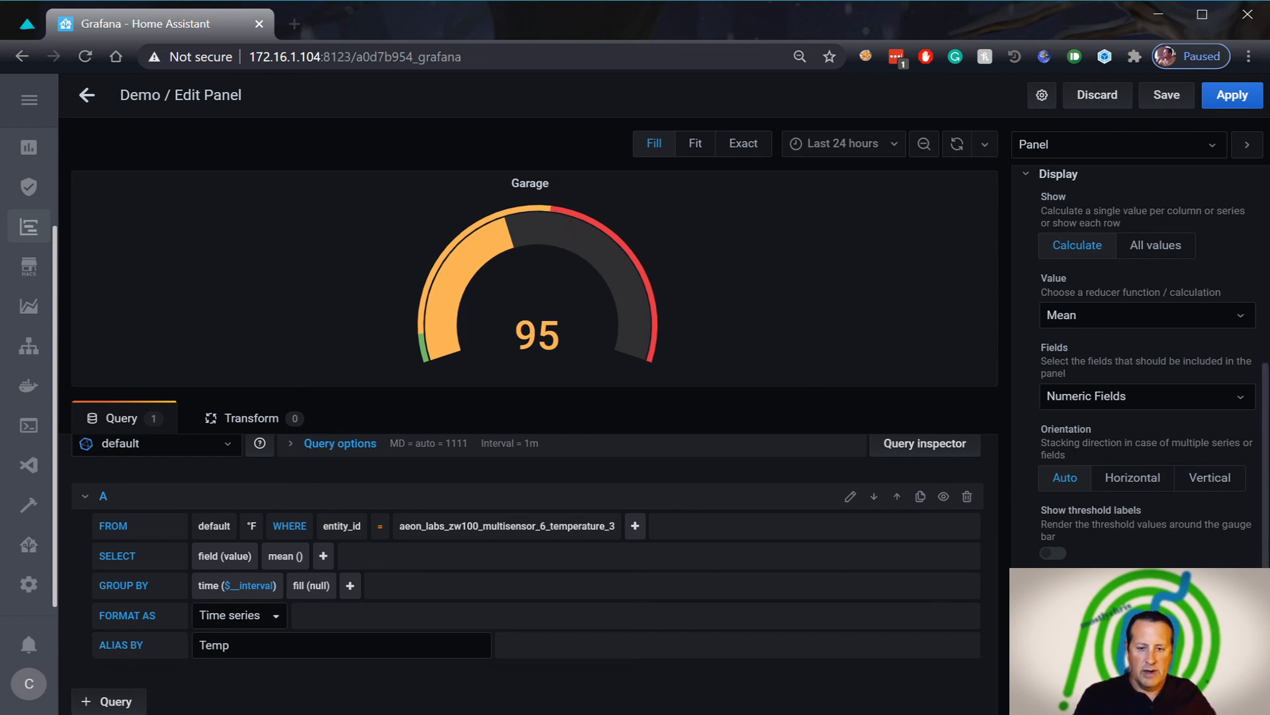
{"action": "key", "text": "space"}
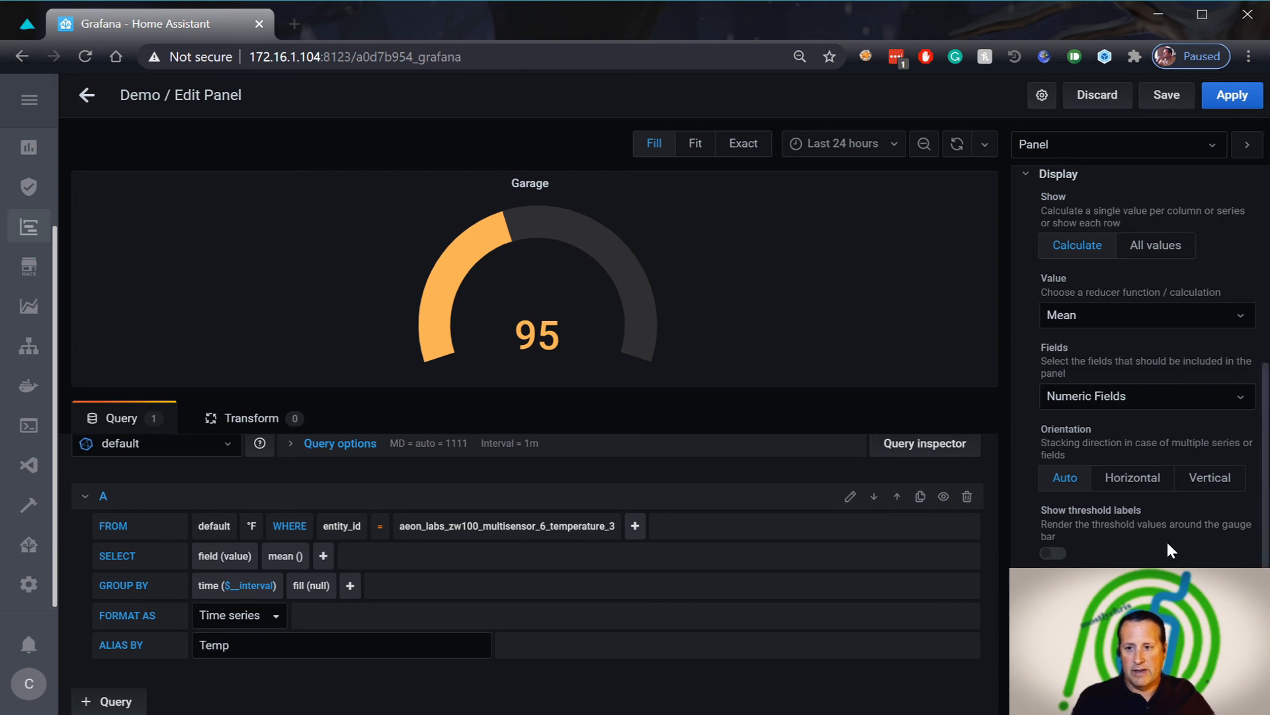
{"action": "scroll", "coordinate": [1125, 370], "scroll_direction": "up", "scroll_amount": 5}
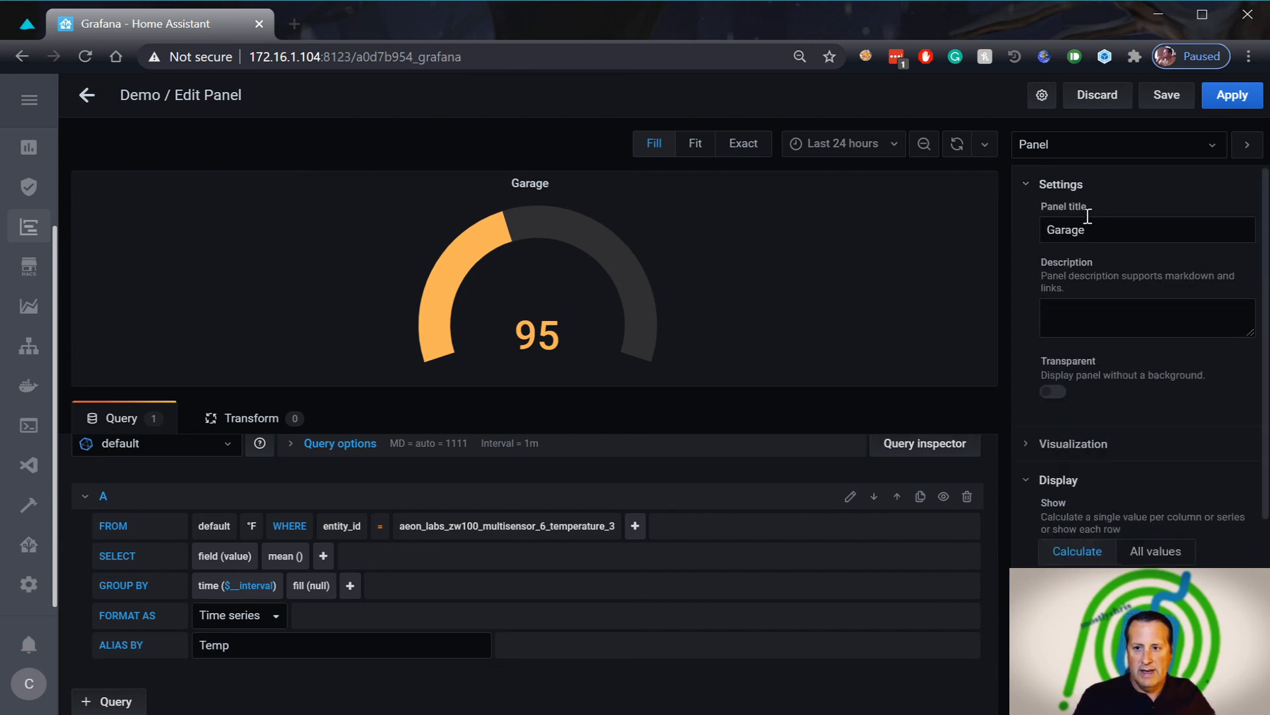
Under the field Standard options, set the Garage gauge's Min to 20
{"action": "left_click", "coordinate": [1070, 142]}
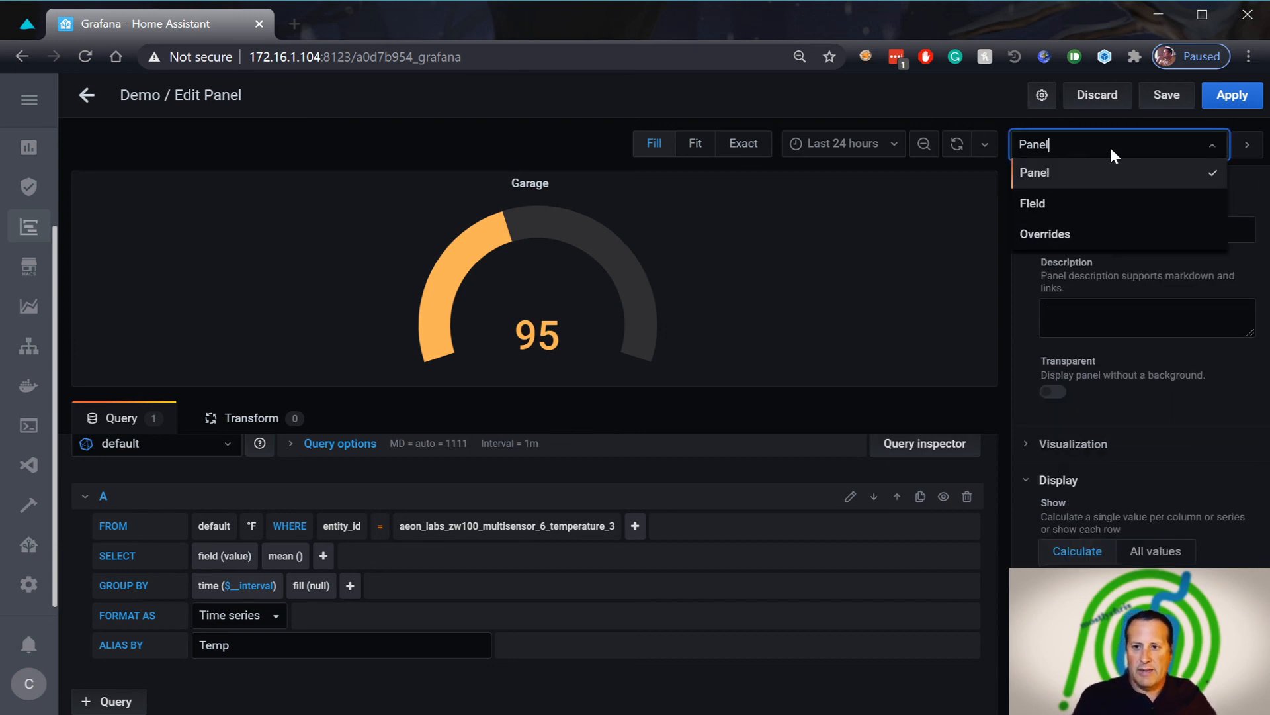
{"action": "left_click", "coordinate": [1080, 207]}
{"action": "scroll", "coordinate": [1104, 416], "scroll_direction": "down", "scroll_amount": 3}
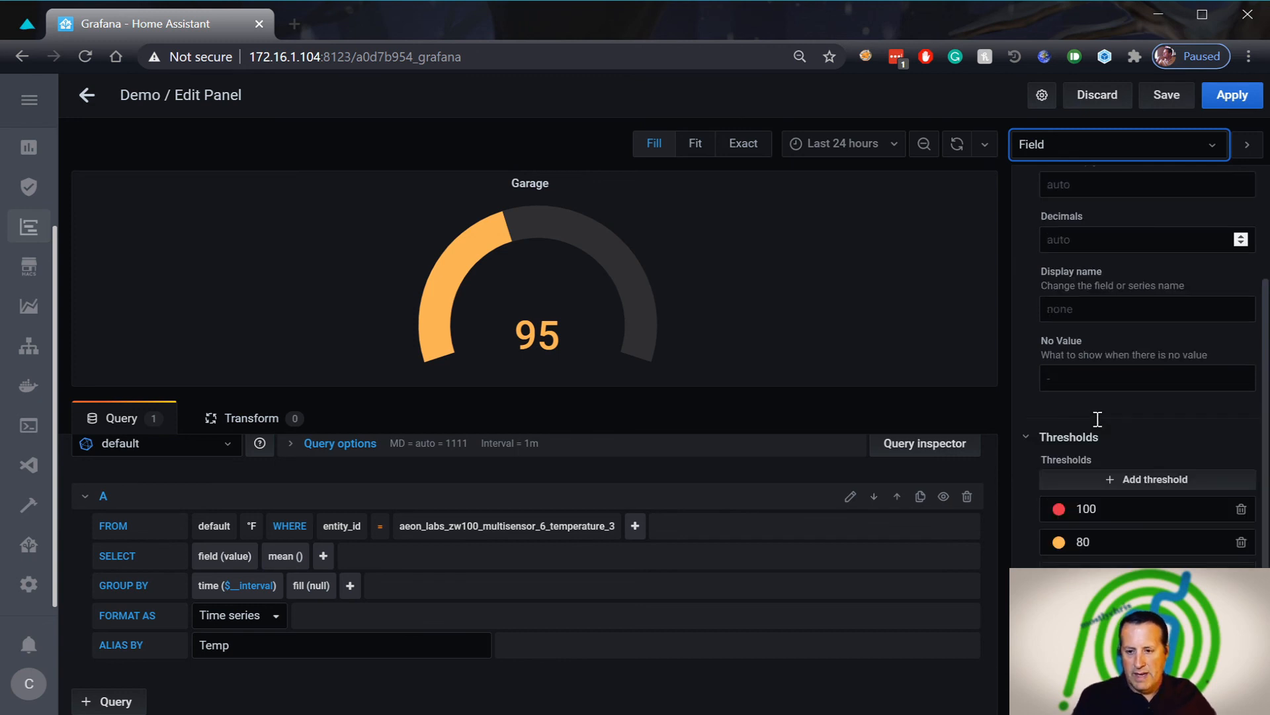
{"action": "scroll", "coordinate": [1153, 457], "scroll_direction": "up", "scroll_amount": 3}
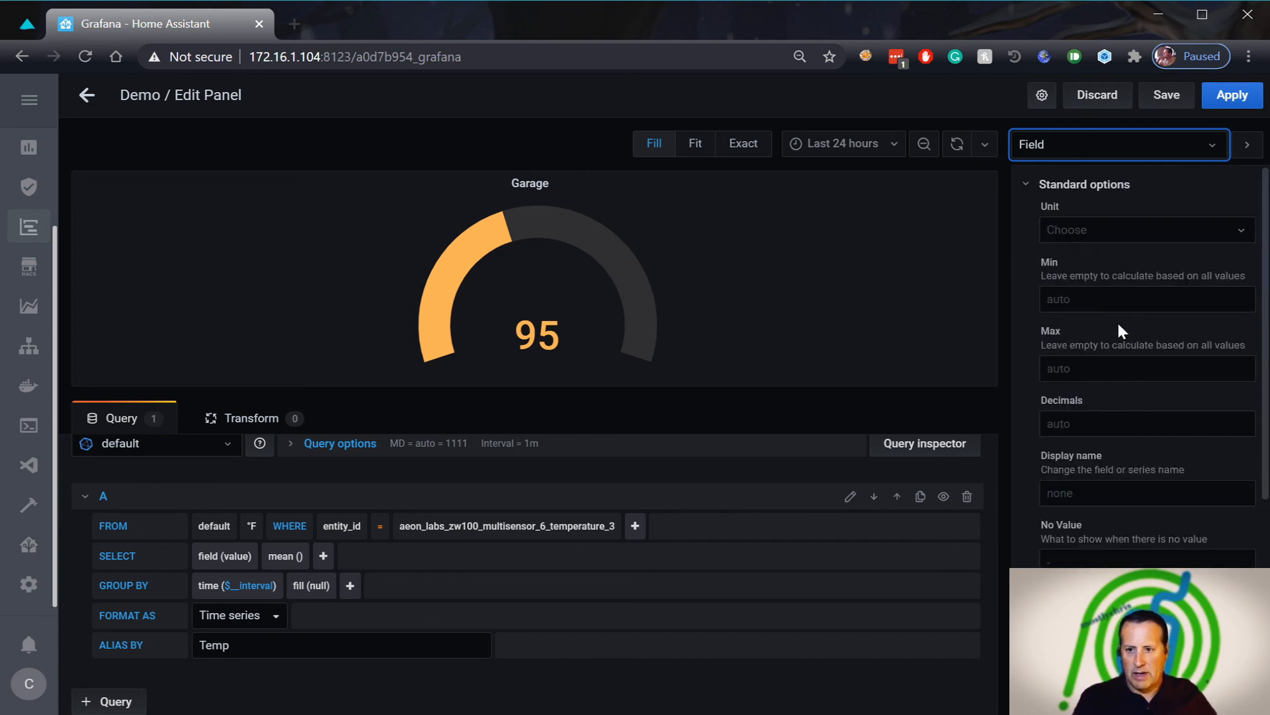
{"action": "left_click", "coordinate": [1099, 299]}
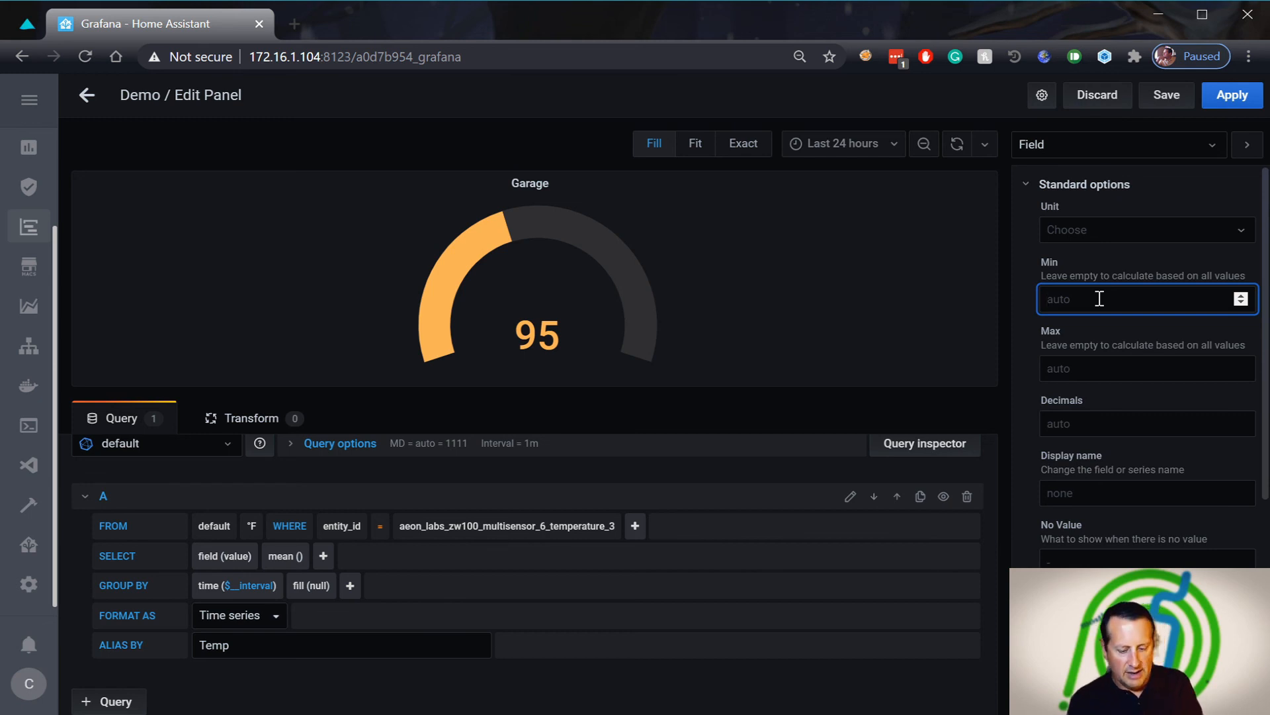
{"action": "type", "text": "20"}
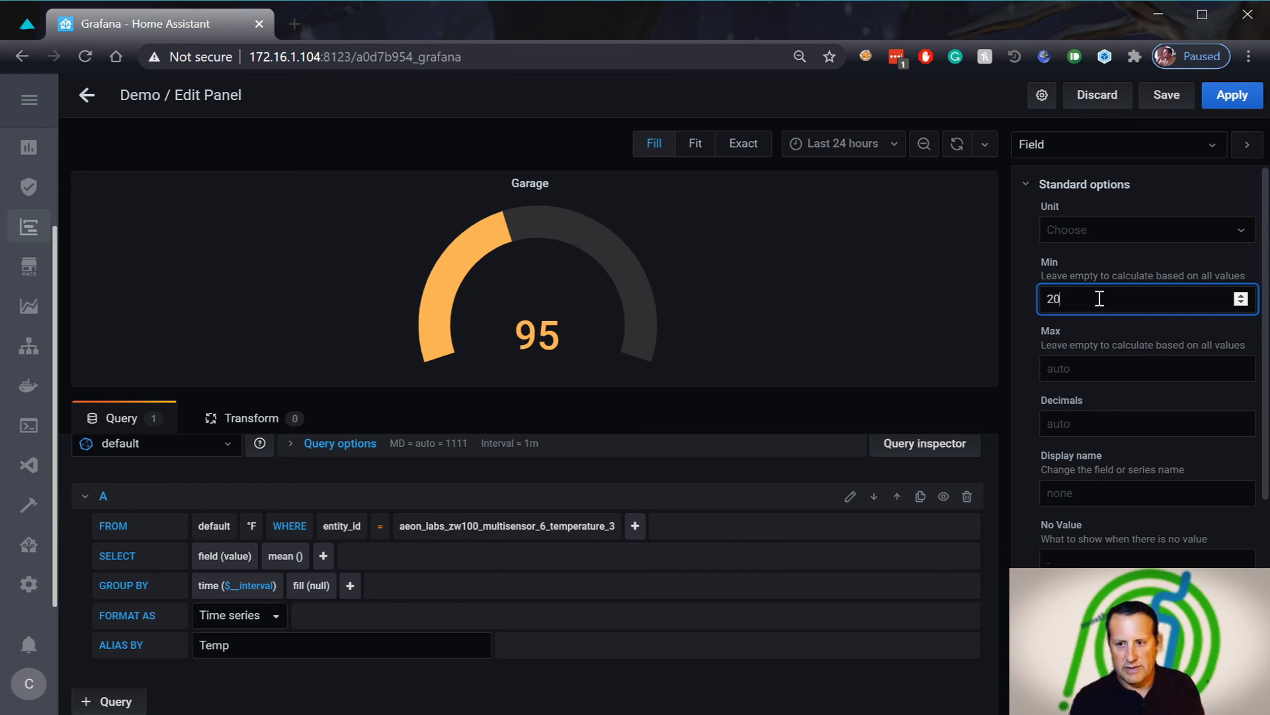
Set the gauge's Max to 125, correcting the mistyped digits
{"action": "left_click", "coordinate": [1116, 369]}
{"action": "type", "text": "11"}
{"action": "key", "text": "BackSpace"}
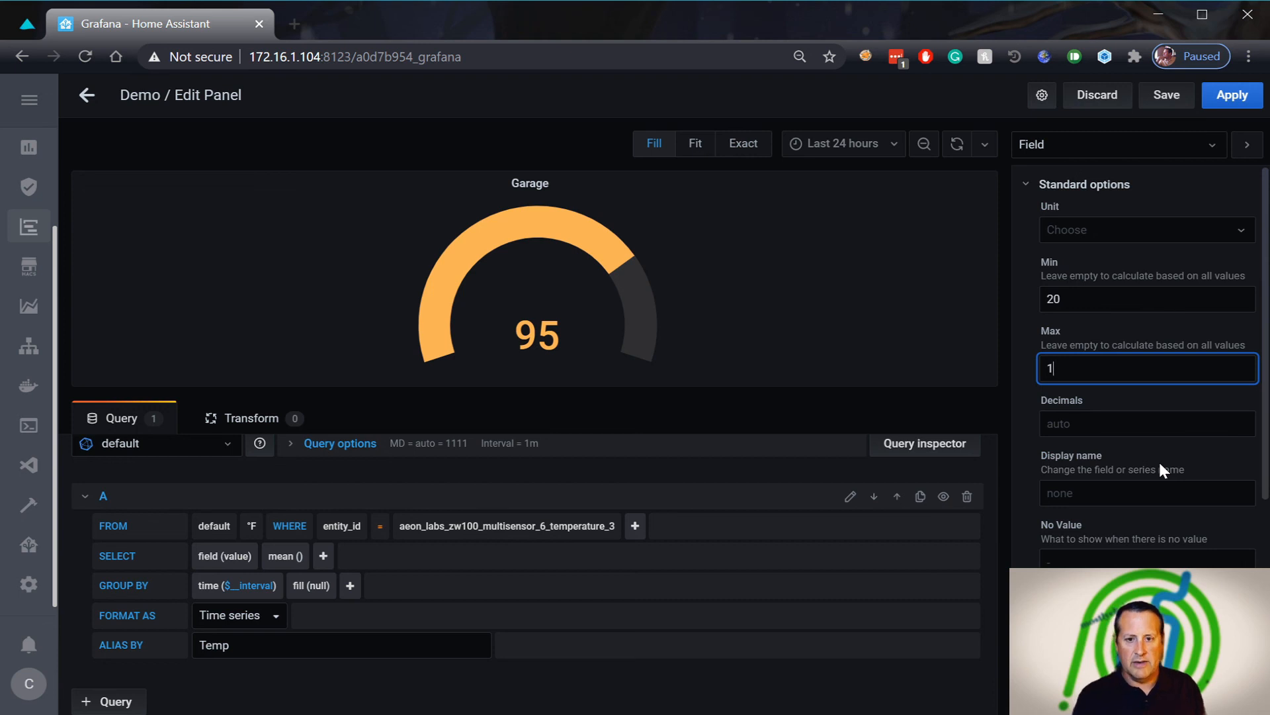
{"action": "type", "text": "125"}
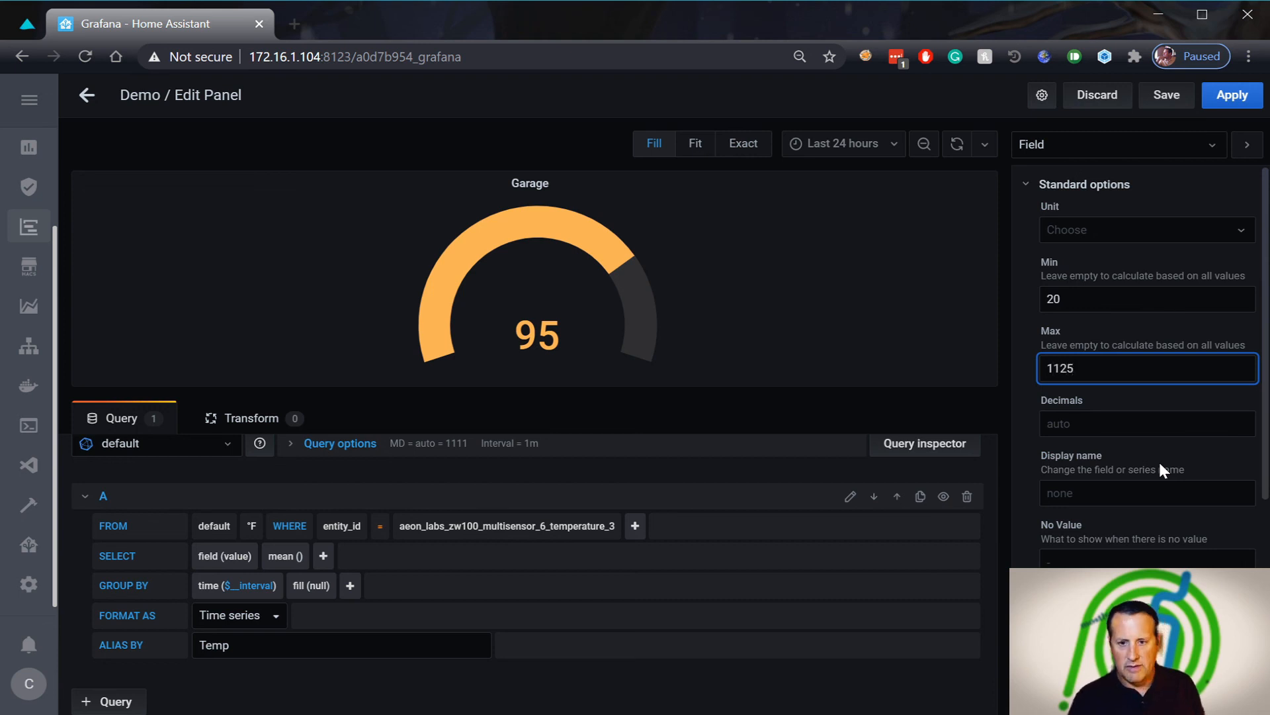
{"action": "key", "text": "BackSpace"}
{"action": "key", "text": "BackSpace"}
{"action": "key", "text": "BackSpace"}
{"action": "type", "text": "25"}
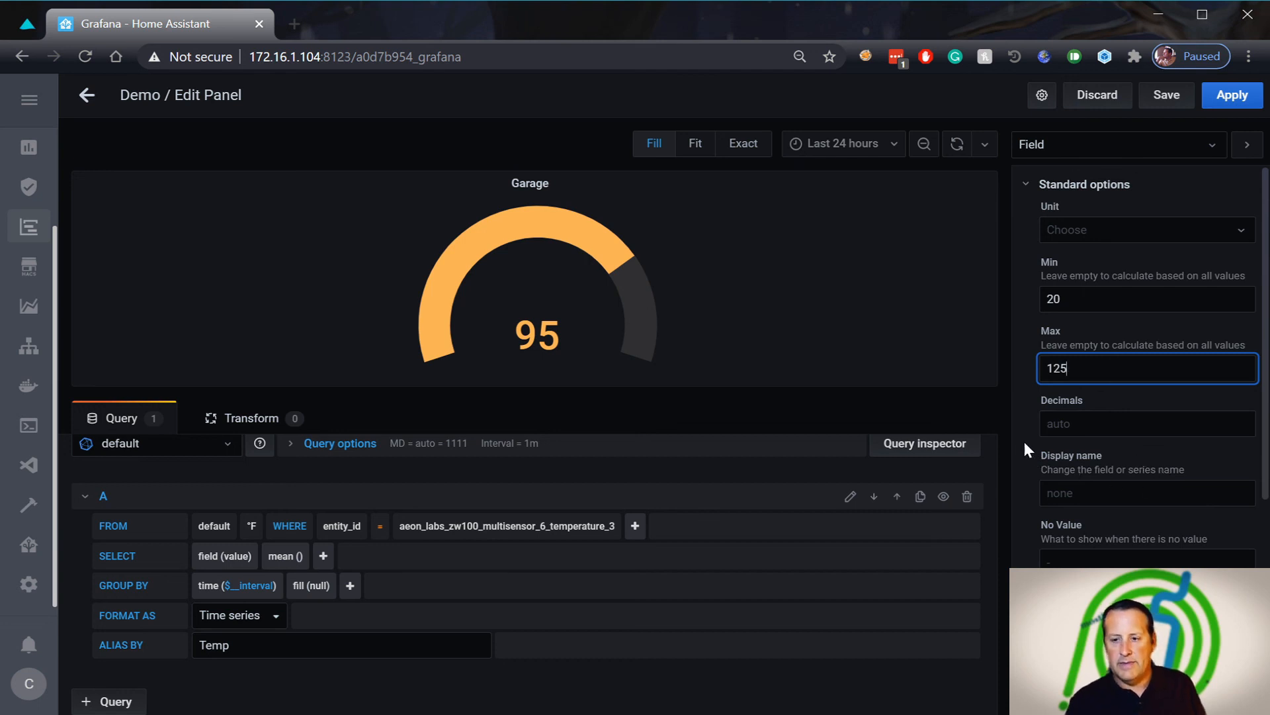
{"action": "left_click", "coordinate": [1086, 421]}
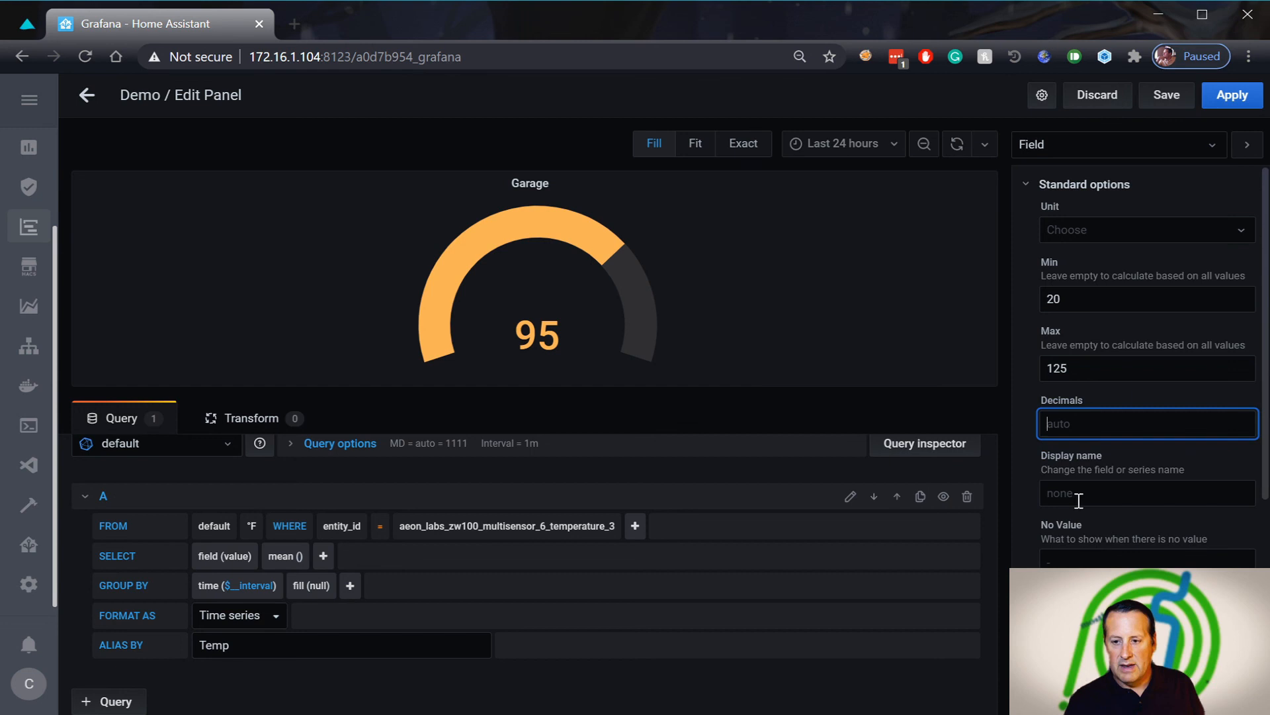
{"action": "left_click", "coordinate": [1056, 494]}
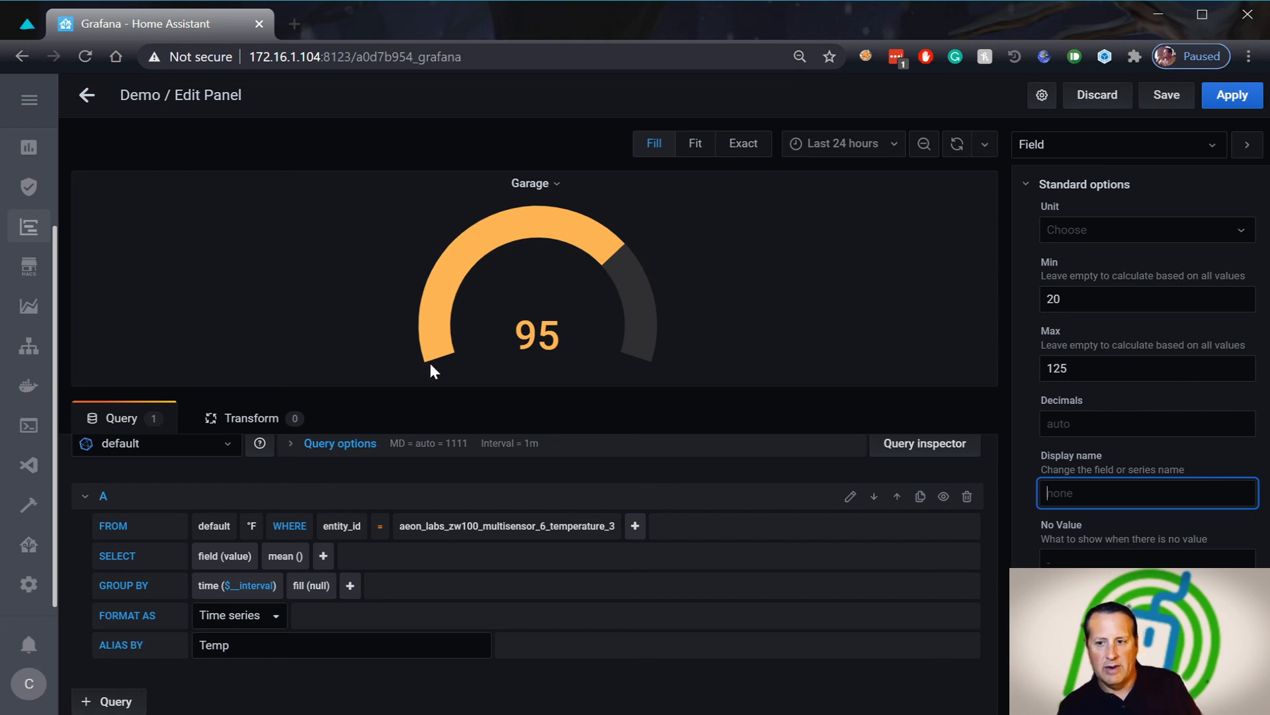
Add a new Garage gauge threshold set to 110, using the spin arrows
{"action": "scroll", "coordinate": [1059, 596], "scroll_direction": "down", "scroll_amount": 3}
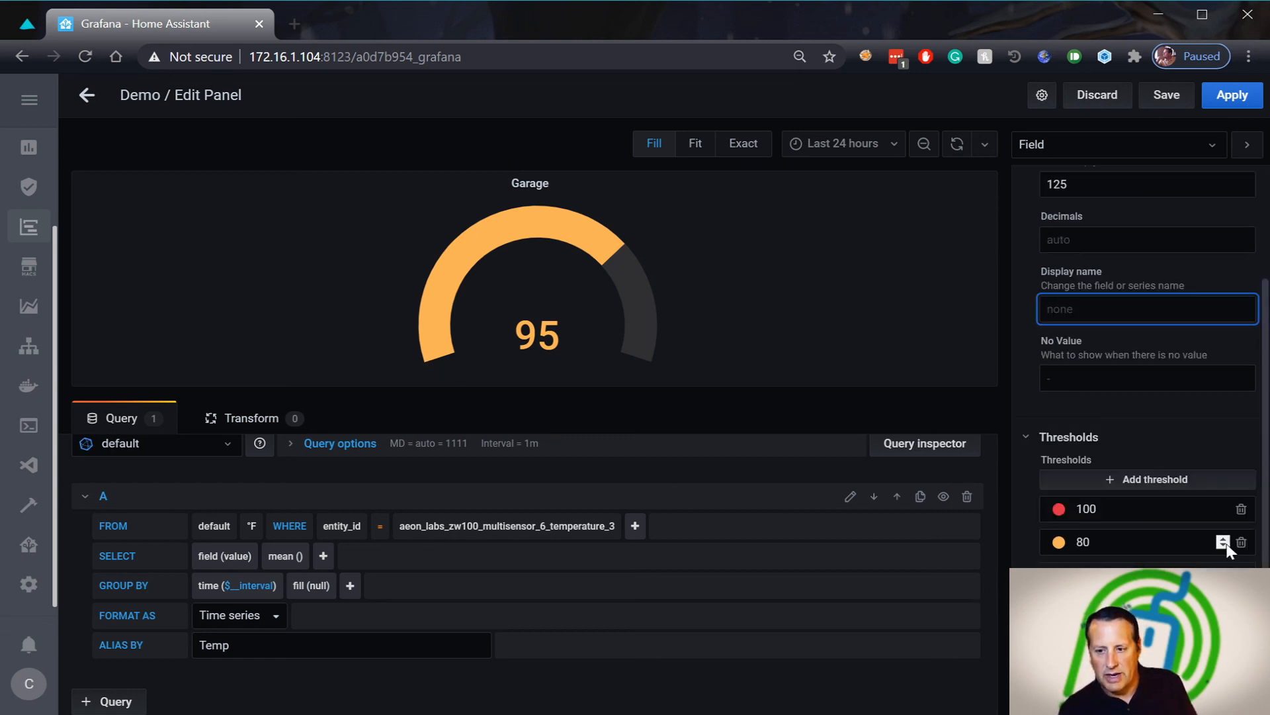
{"action": "left_click", "coordinate": [1129, 488]}
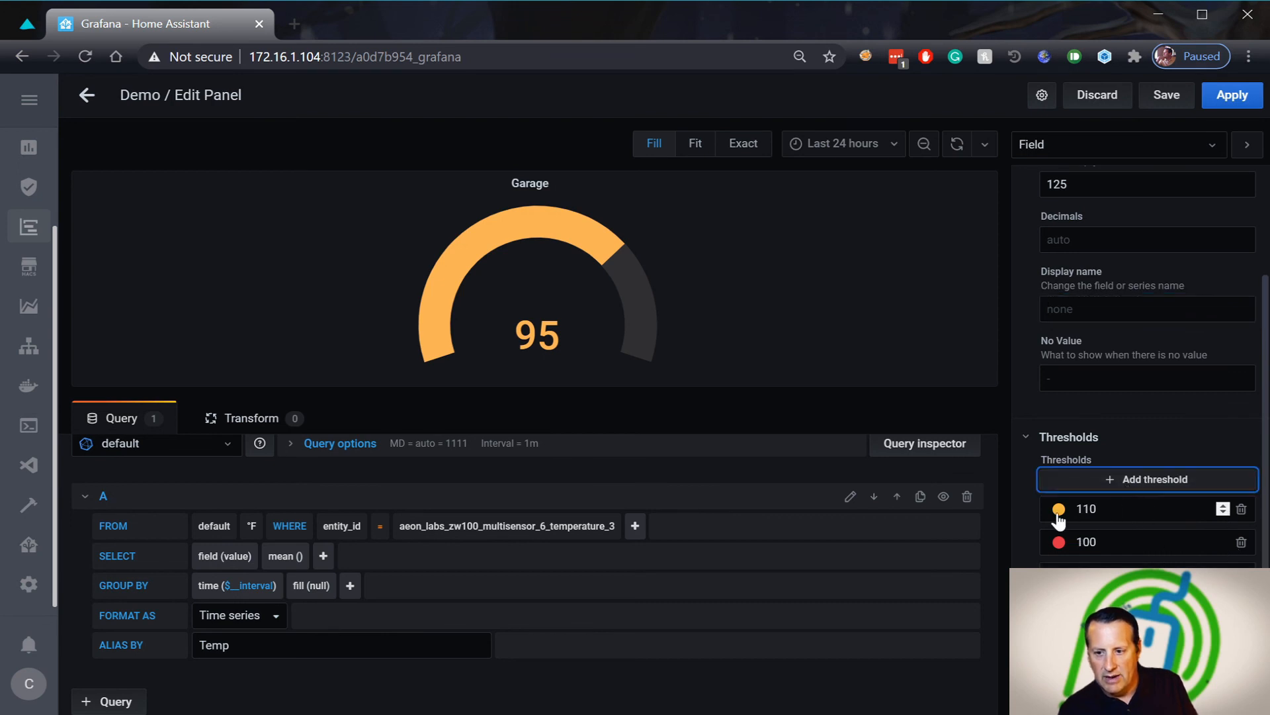
{"action": "left_click", "coordinate": [1222, 512]}
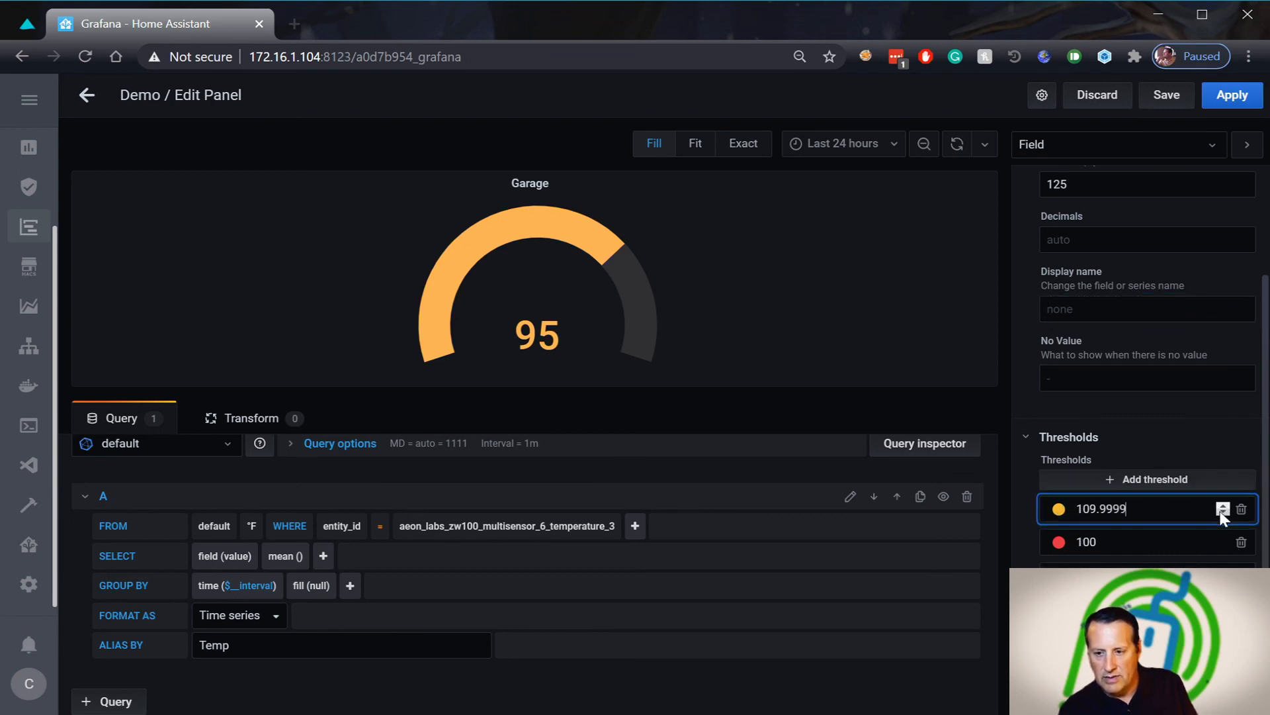
{"action": "left_click", "coordinate": [1222, 507]}
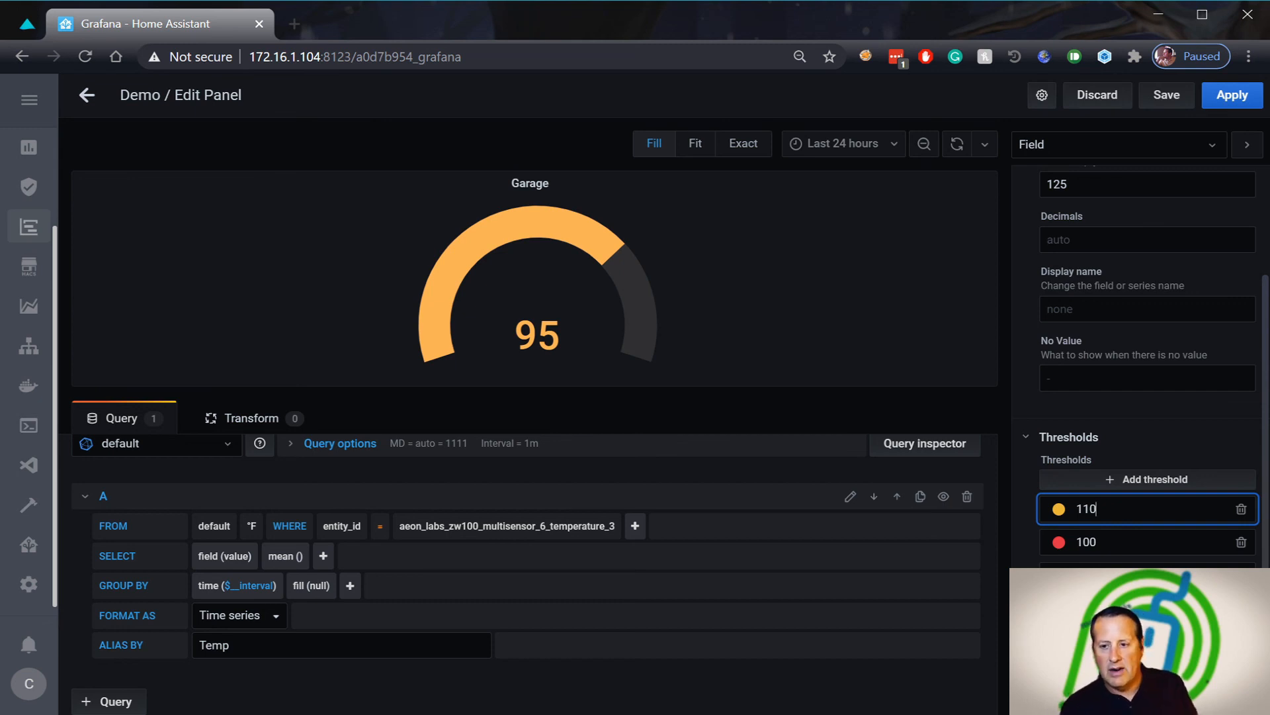
{"action": "scroll", "coordinate": [1223, 541], "scroll_direction": "down", "scroll_amount": 3}
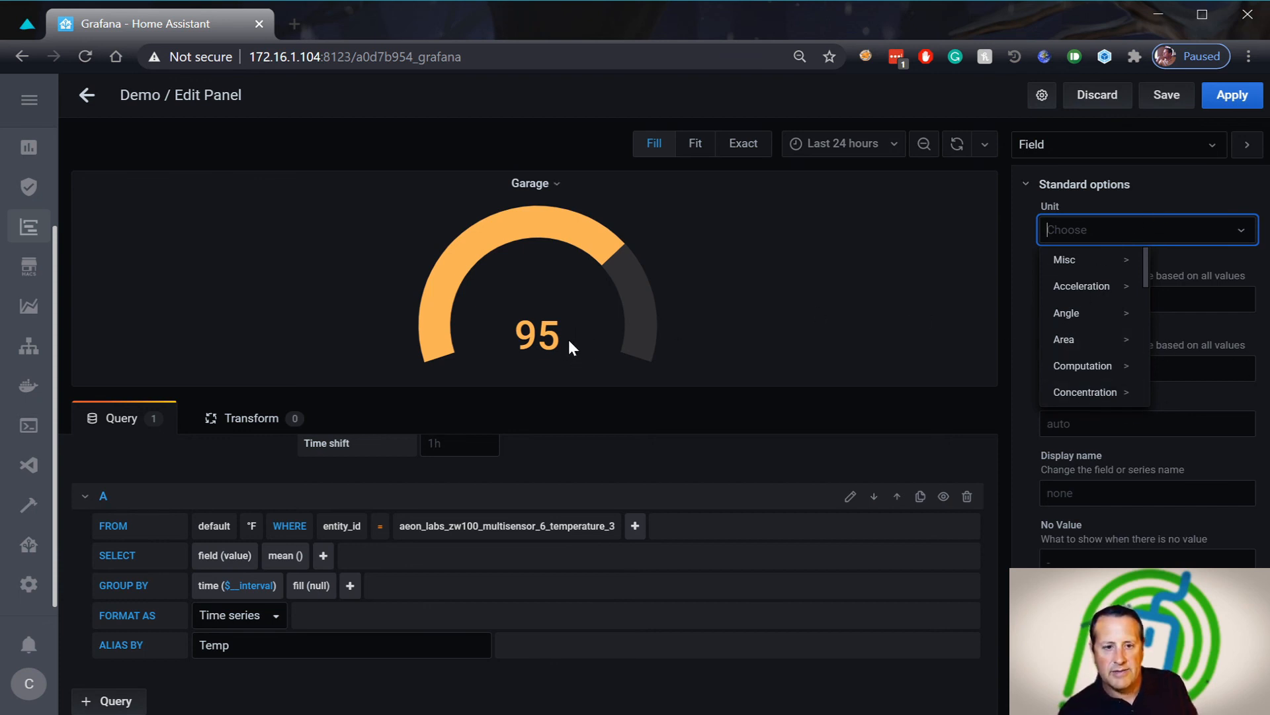
Set the Garage gauge's unit to Temperature > Fahrenheit (°F)
{"action": "left_click", "coordinate": [1244, 230]}
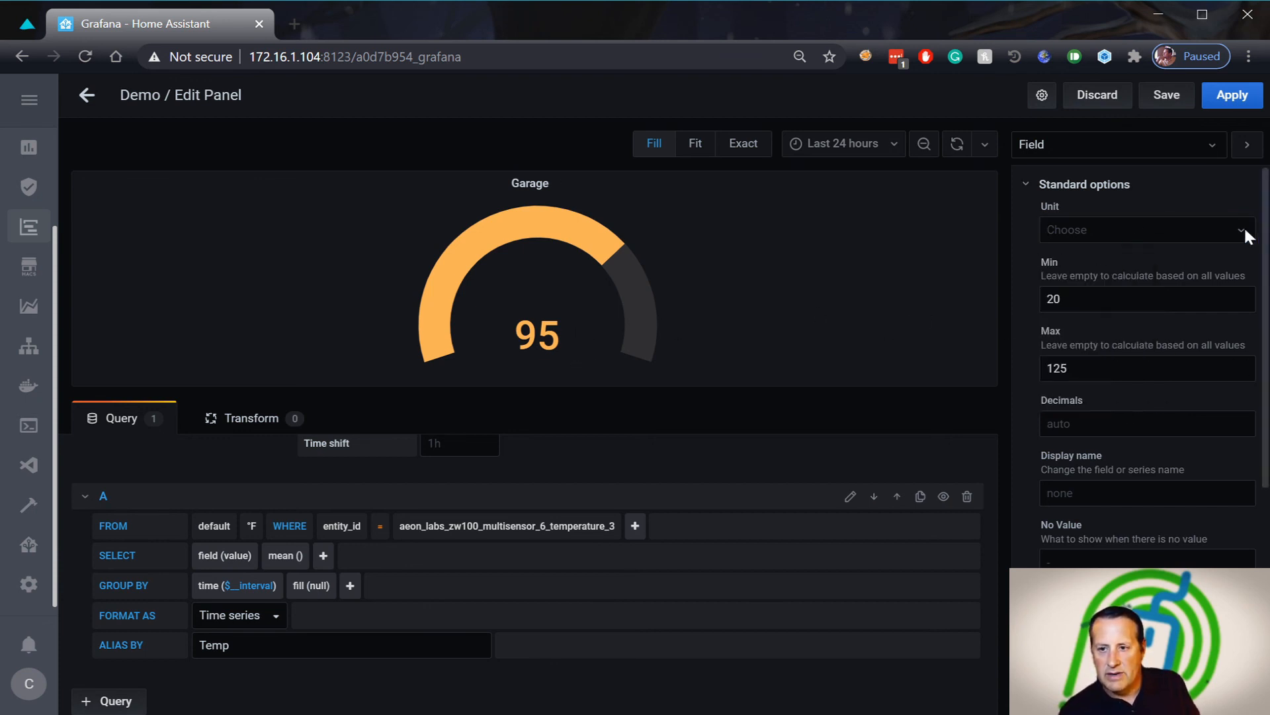
{"action": "left_click", "coordinate": [1244, 231]}
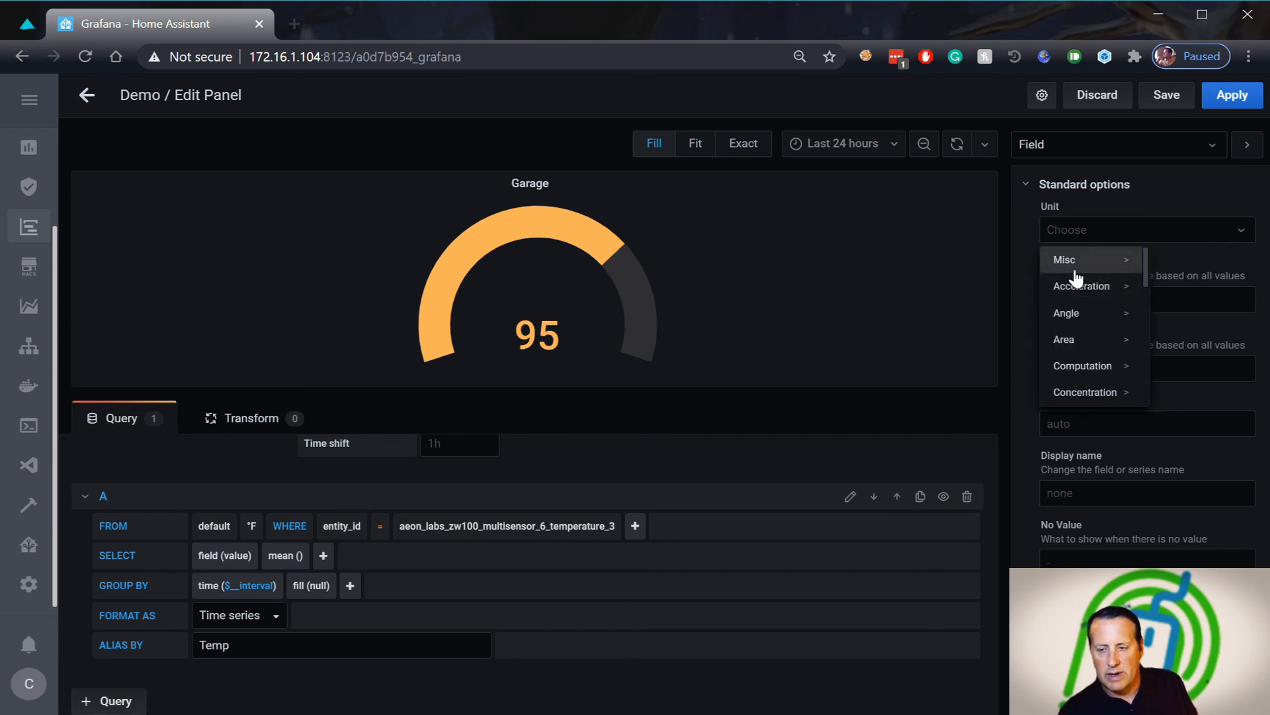
{"action": "scroll", "coordinate": [1091, 317], "scroll_direction": "down", "scroll_amount": 5}
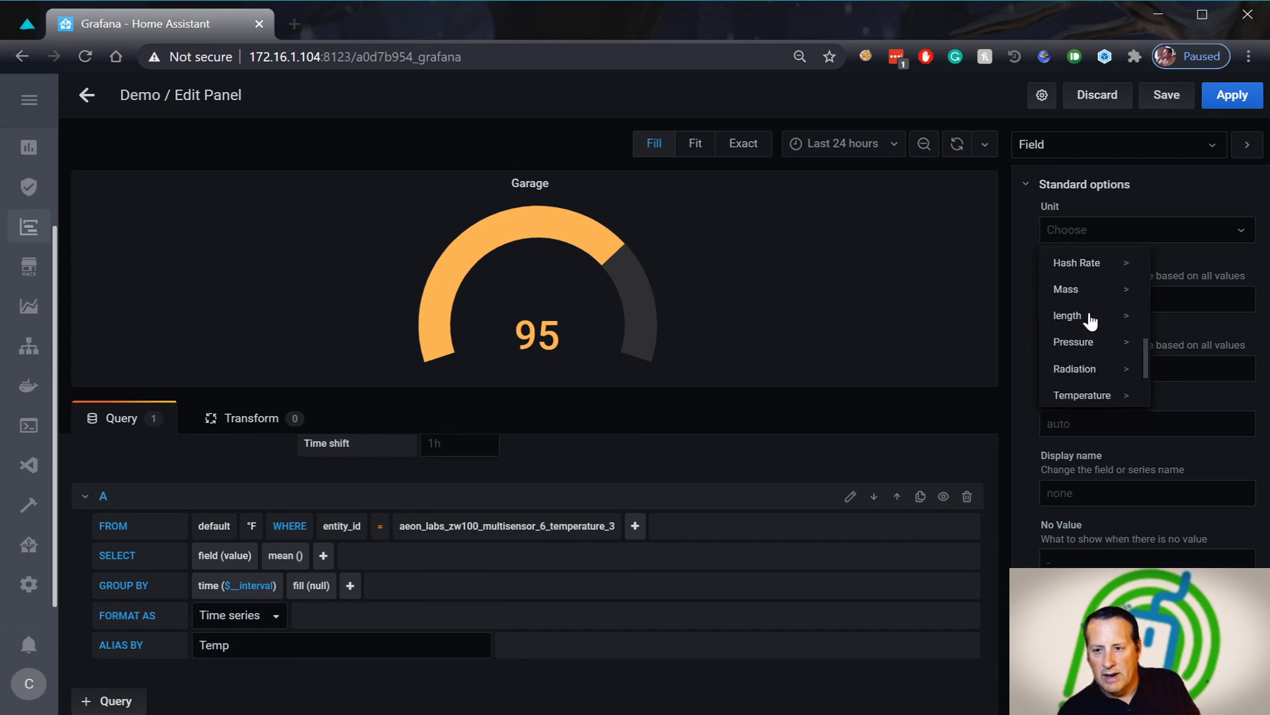
{"action": "left_click", "coordinate": [1099, 396]}
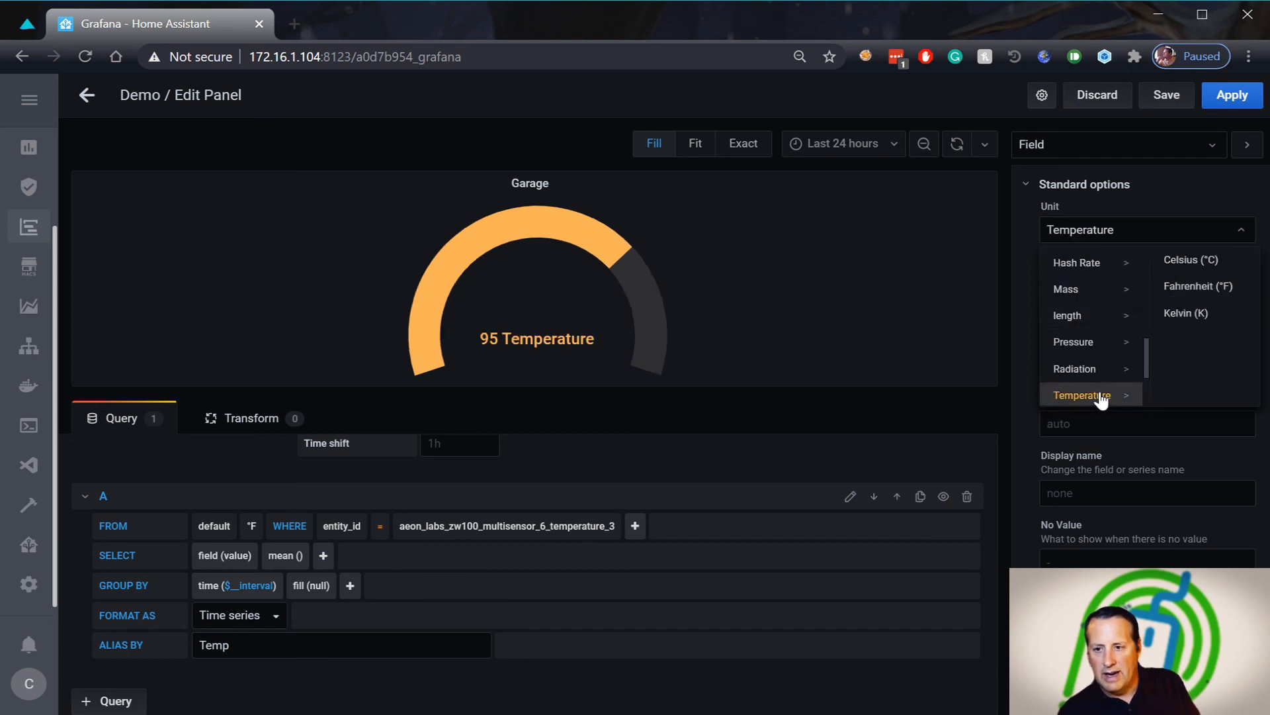
{"action": "left_click", "coordinate": [1220, 286]}
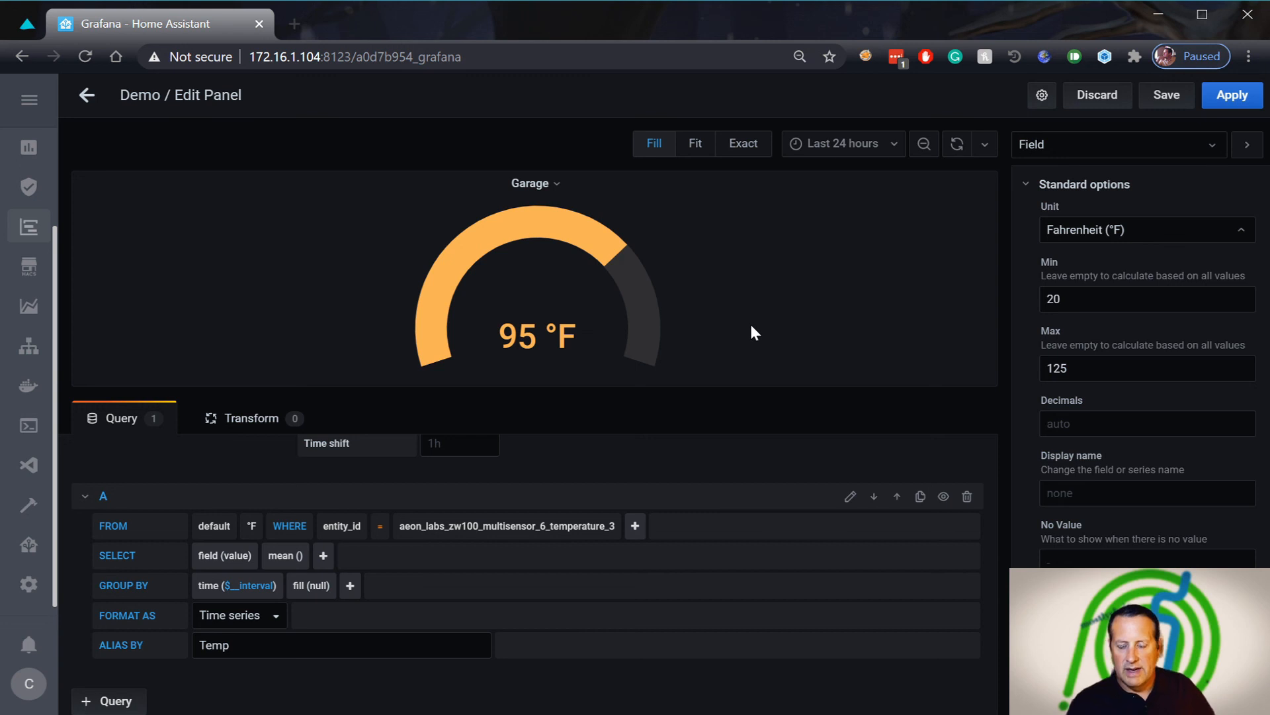
{"action": "left_click", "coordinate": [1105, 560]}
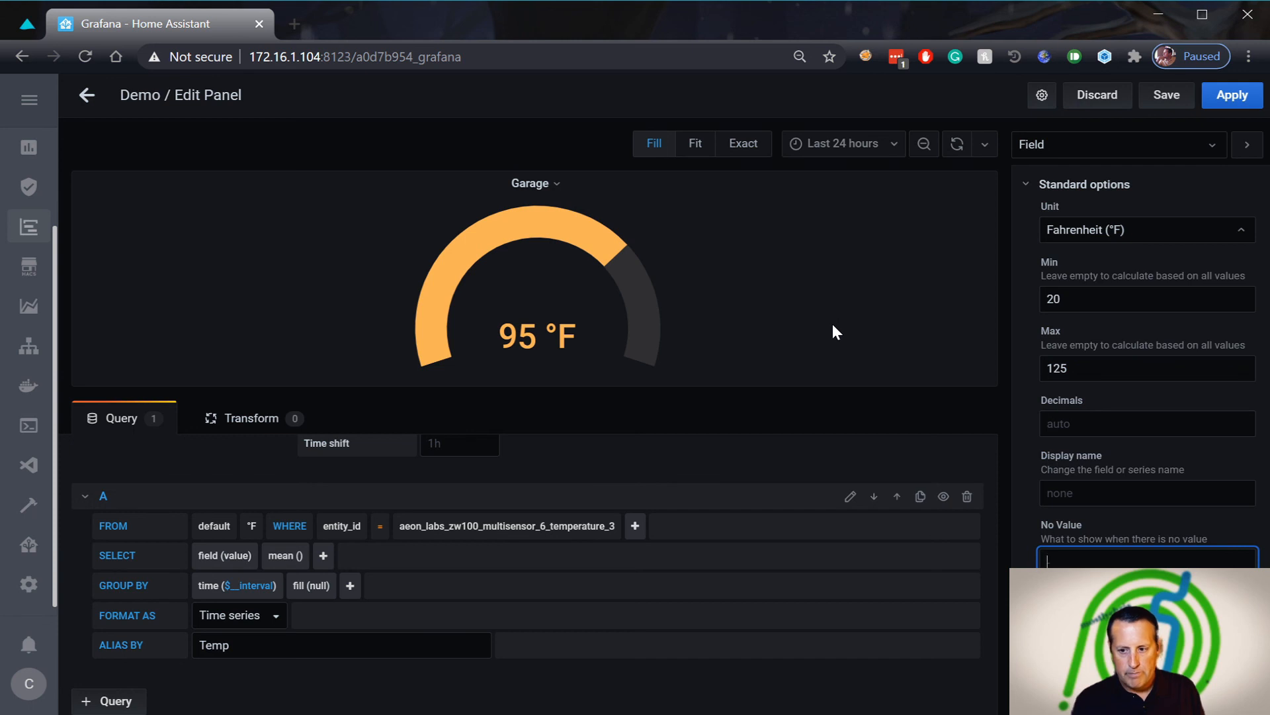
Enter N/A as the Garage gauge's No Value text
{"action": "type", "text": "N/A"}
{"action": "key", "text": "Tab"}
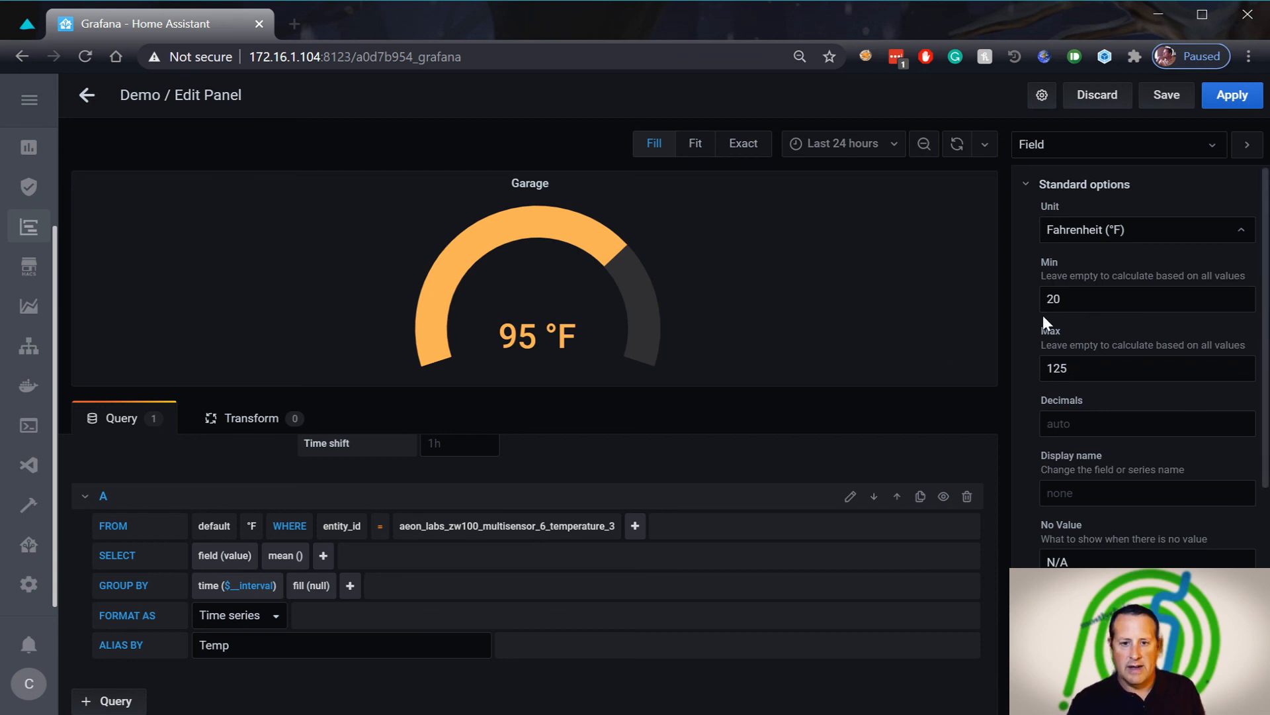
{"action": "scroll", "coordinate": [1092, 371], "scroll_direction": "down", "scroll_amount": 3}
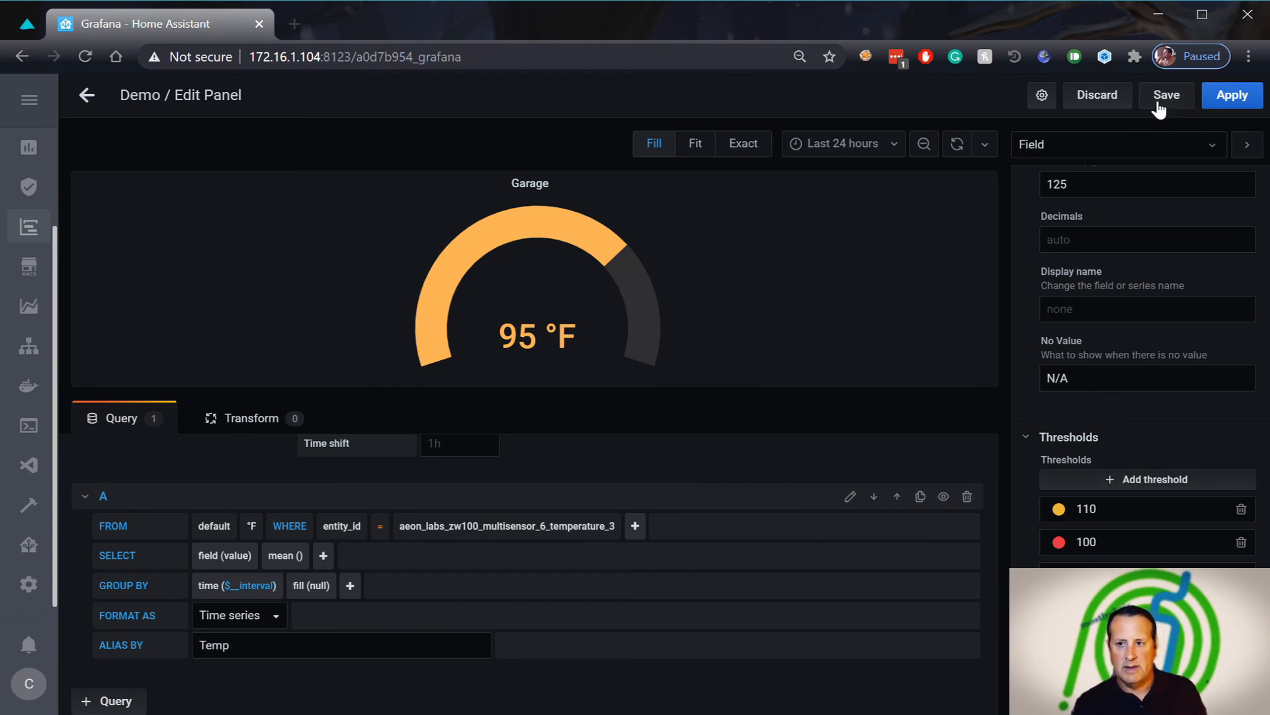
Save the Demo dashboard and apply the panel changes
{"action": "left_click", "coordinate": [1160, 92]}
{"action": "left_click", "coordinate": [513, 295]}
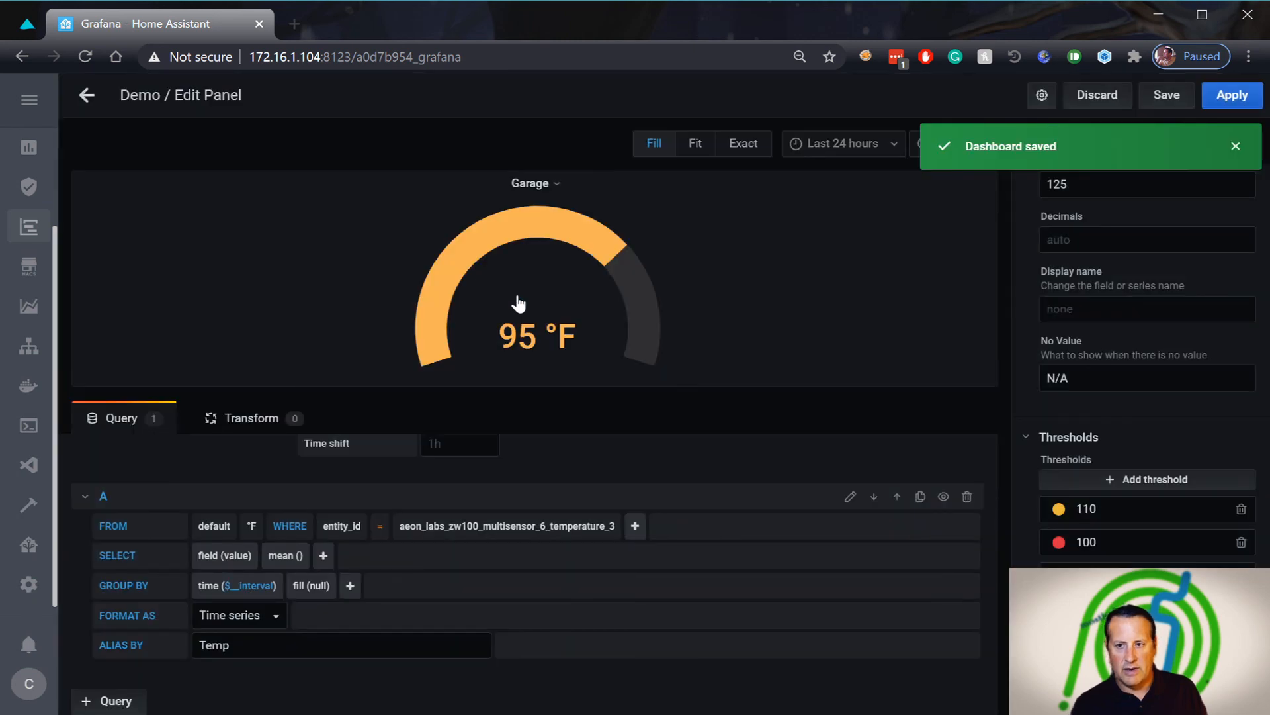
{"action": "left_click", "coordinate": [1230, 95]}
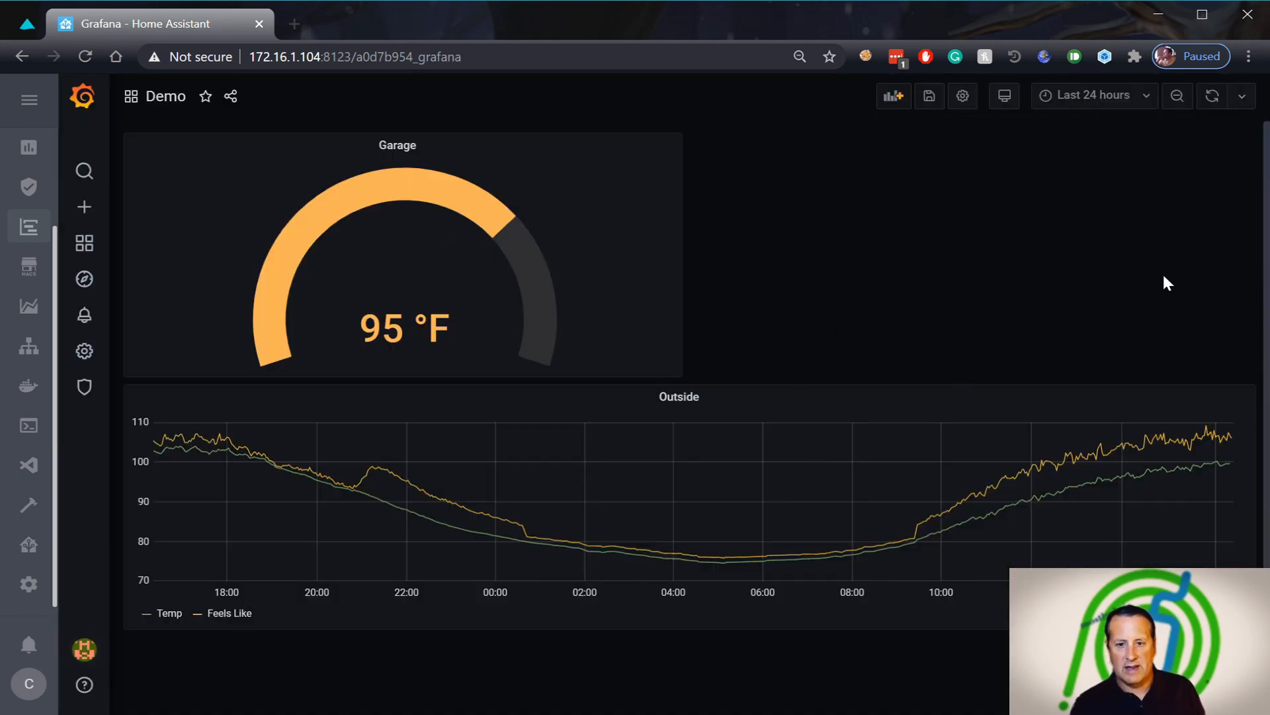
Drag the Garage panel's corner to shrink it so the Outside graph sits beneath it
{"action": "left_click_drag", "start_coordinate": [679, 372], "coordinate": [321, 240]}
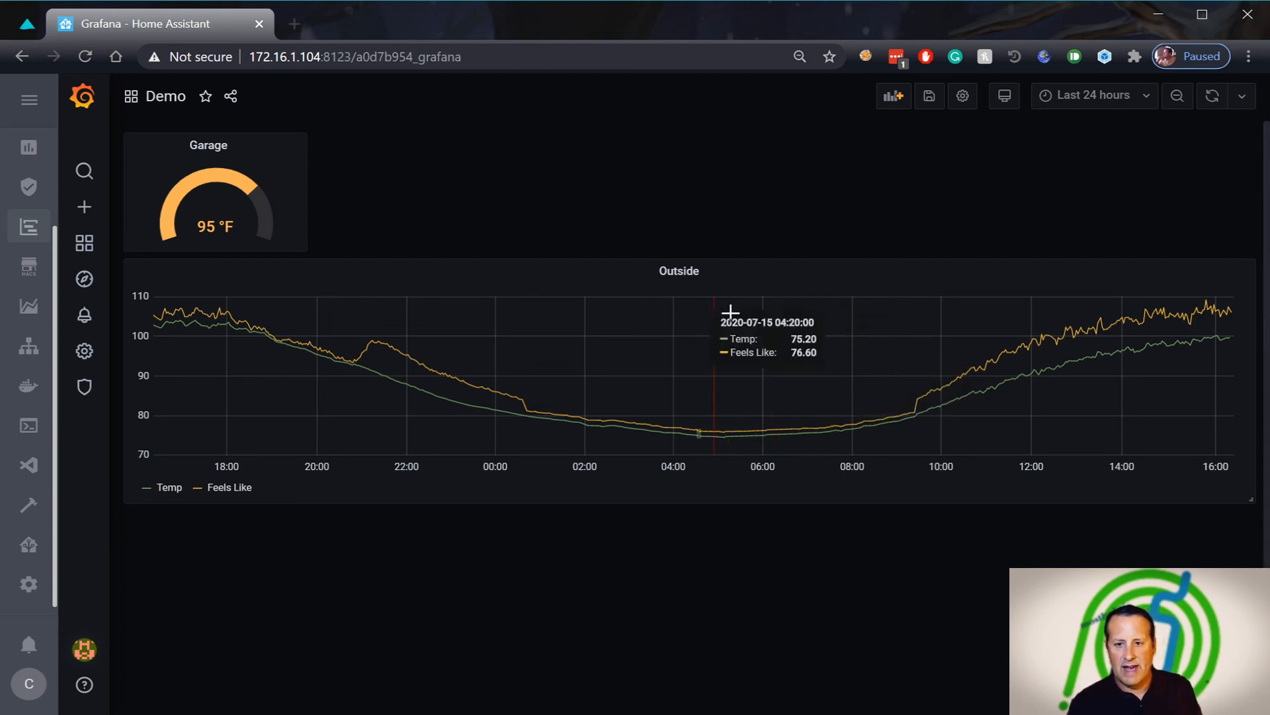
{"action": "left_click", "coordinate": [675, 277]}
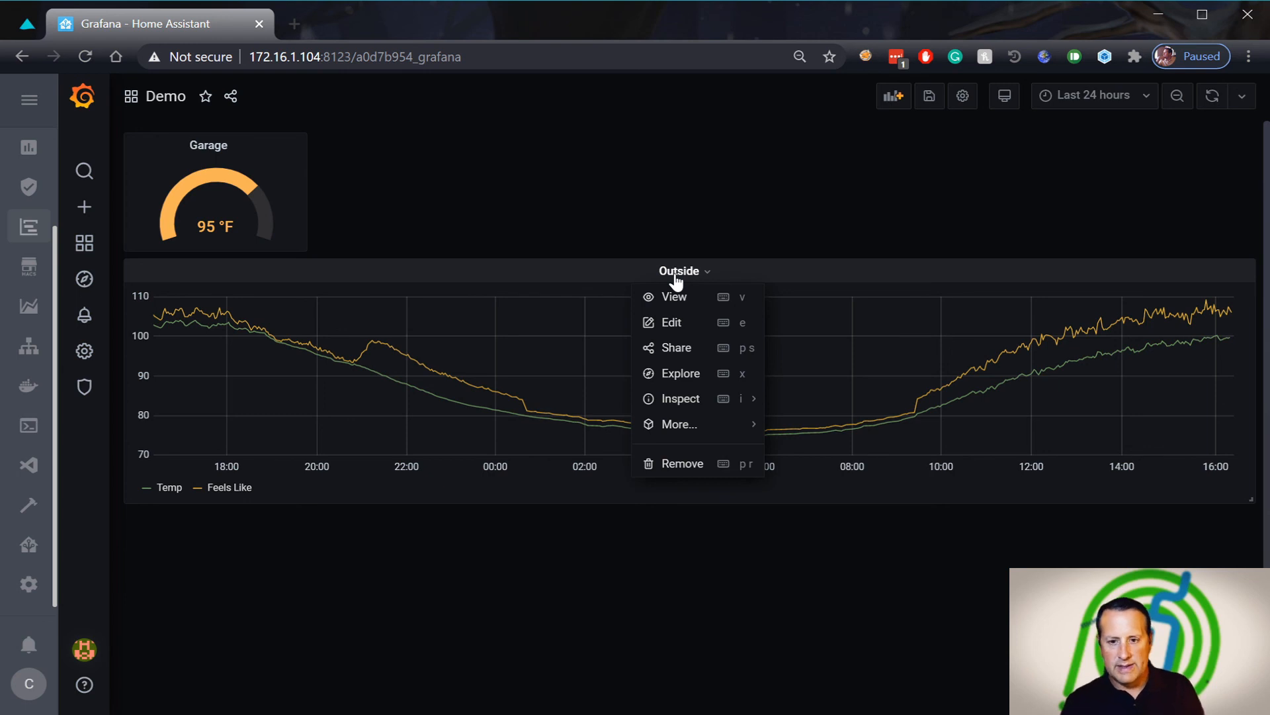
Edit the Outside panel and set its Query options relative time to 7d
{"action": "left_click", "coordinate": [687, 334]}
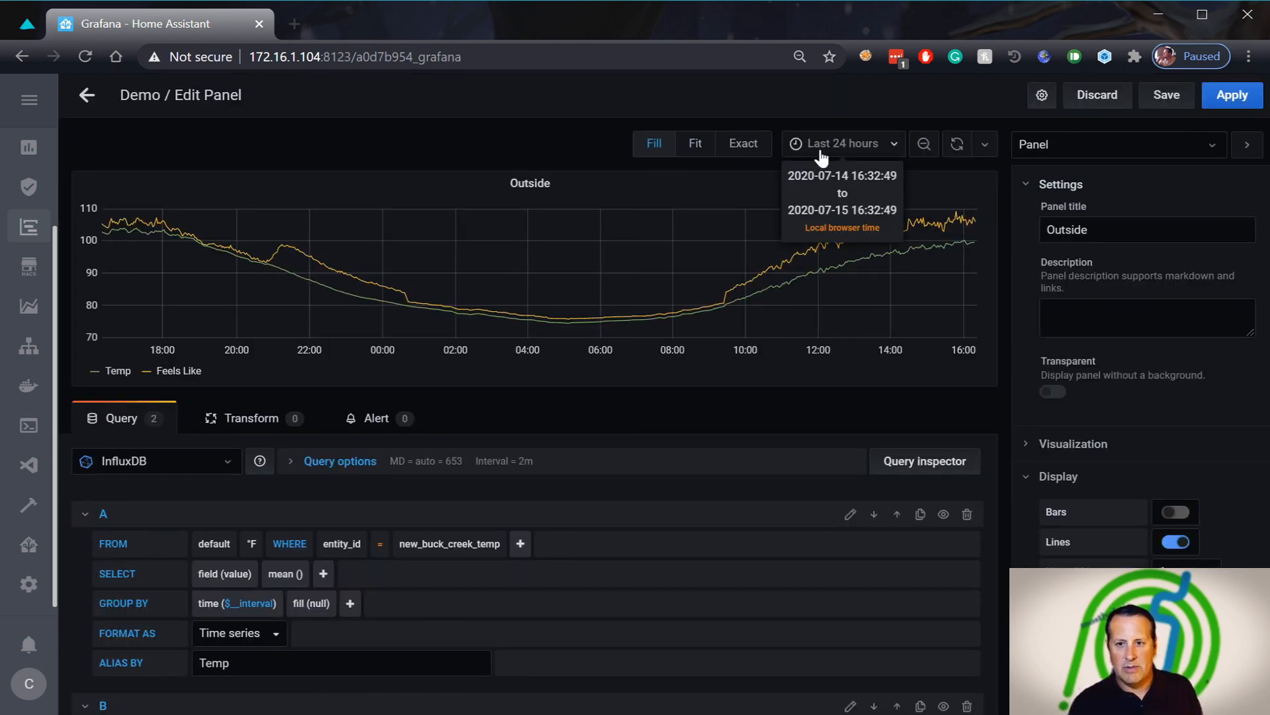
{"action": "left_click", "coordinate": [293, 463]}
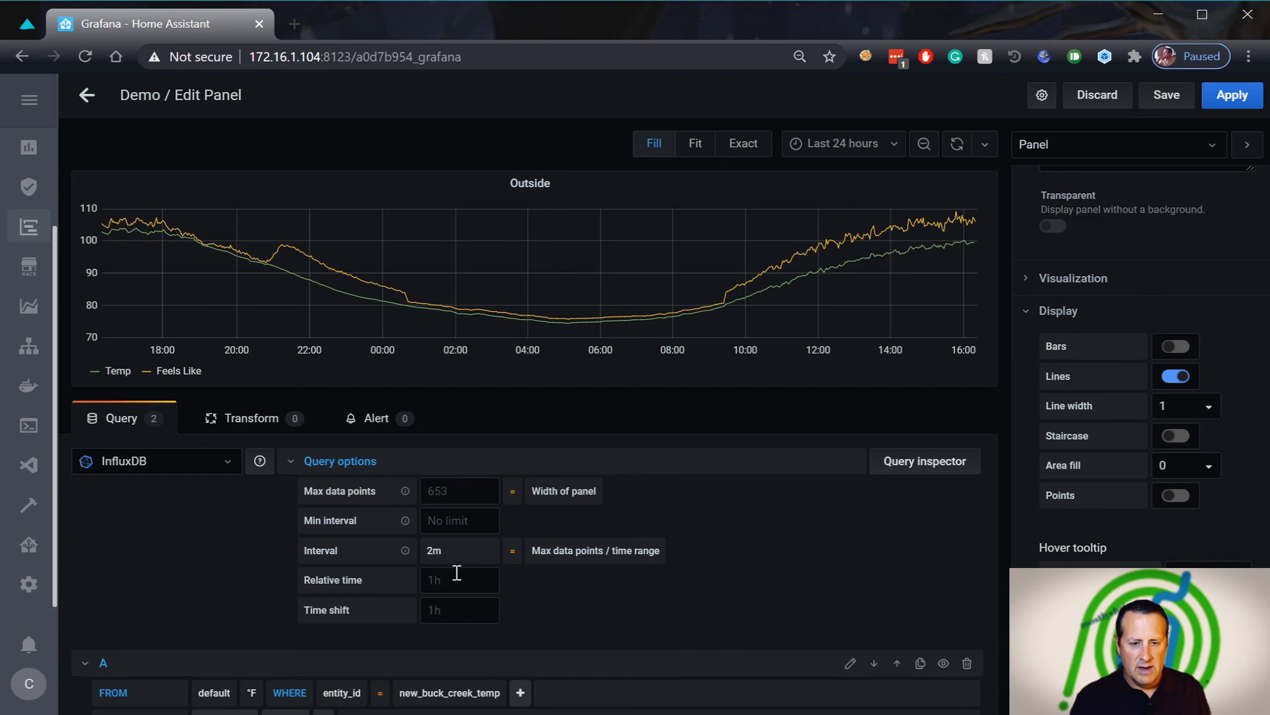
{"action": "left_click", "coordinate": [456, 585]}
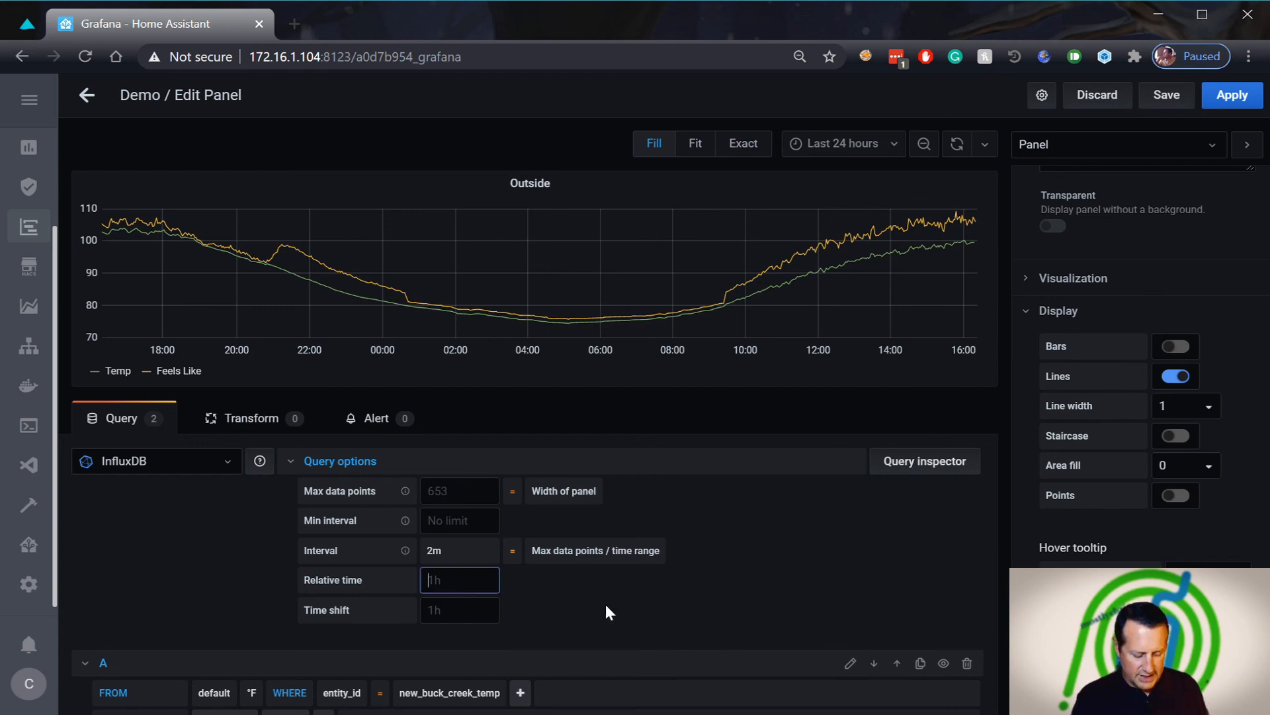
{"action": "type", "text": "7d"}
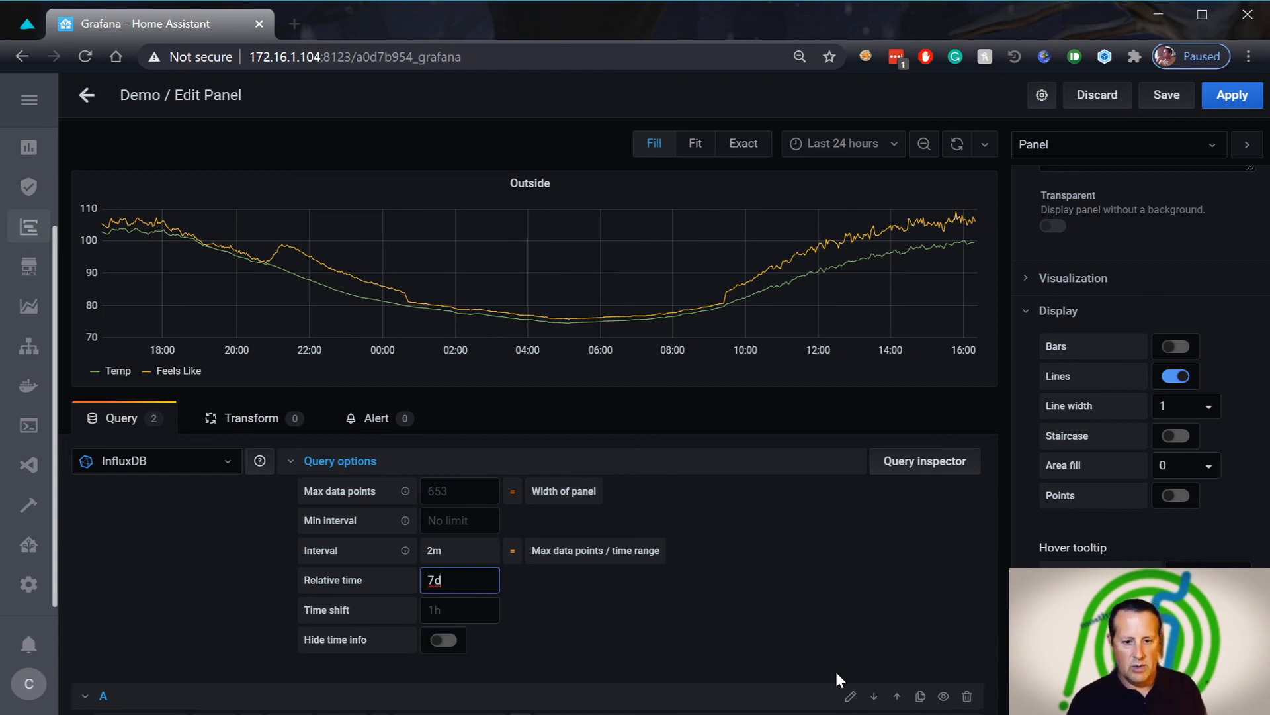
{"action": "key", "text": "Tab"}
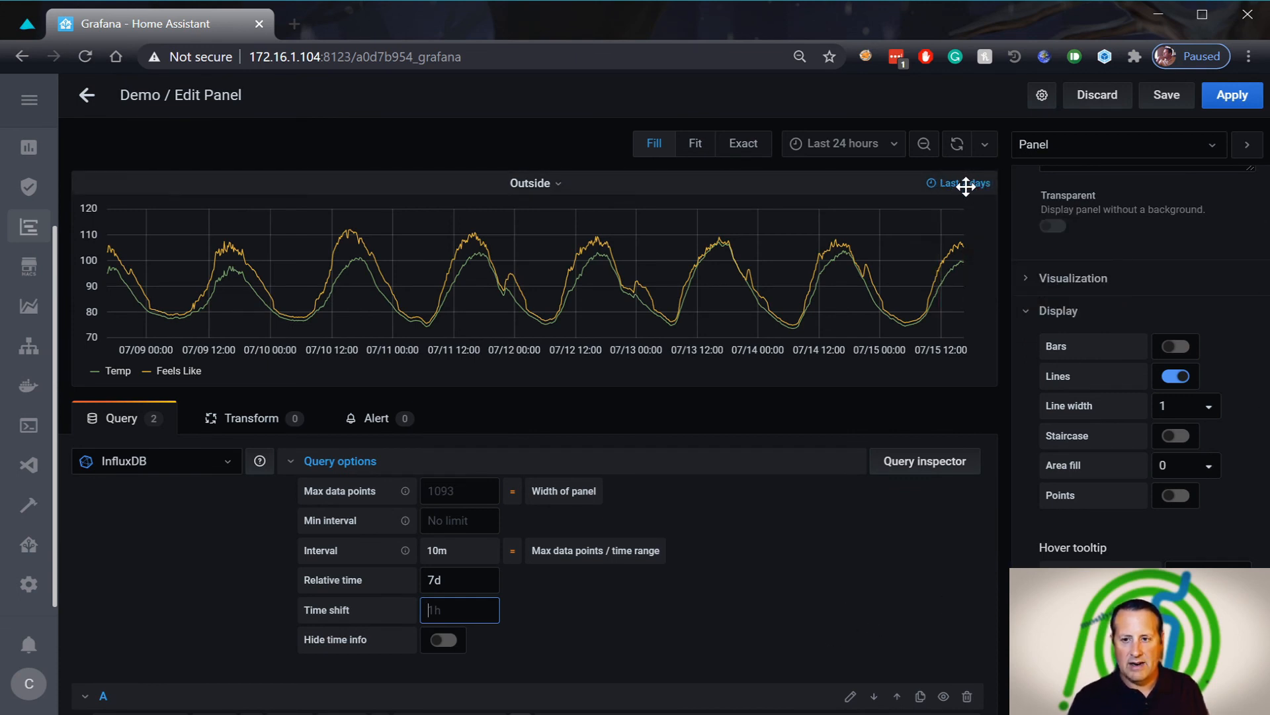
Apply the Outside graph changes and save the Demo dashboard
{"action": "left_click", "coordinate": [1232, 97]}
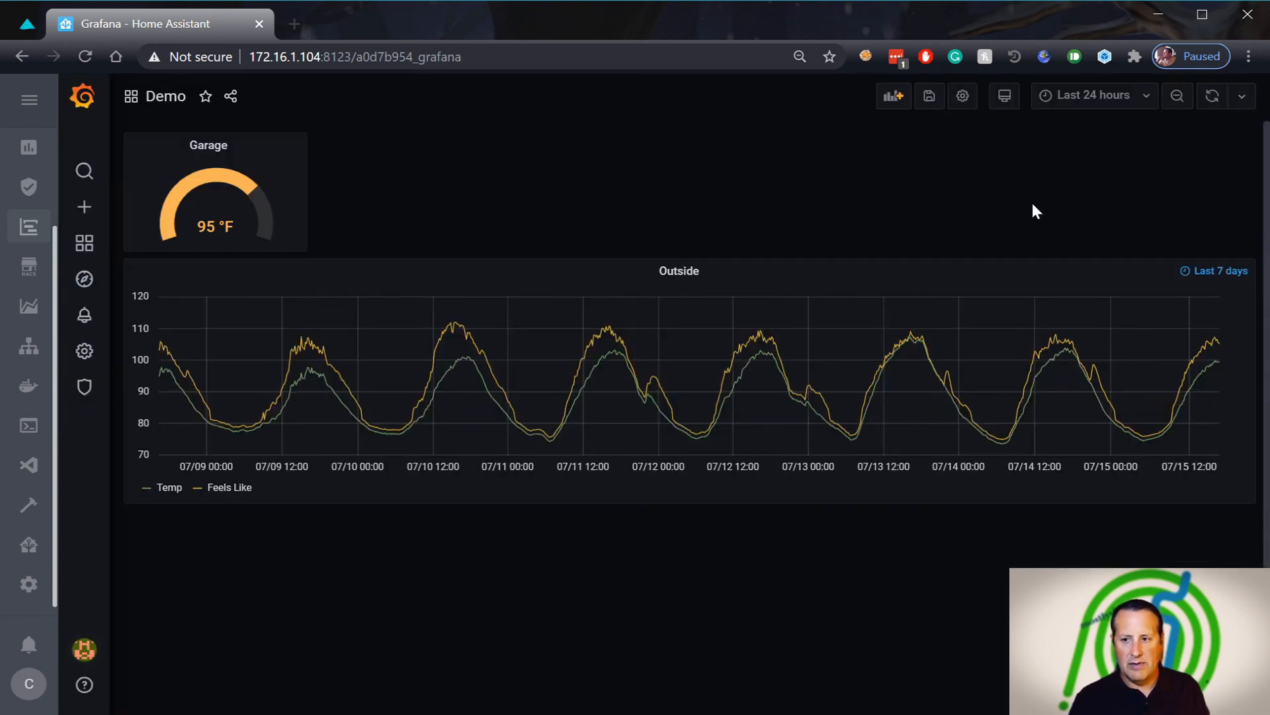
{"action": "left_click", "coordinate": [929, 97]}
{"action": "left_click", "coordinate": [507, 289]}
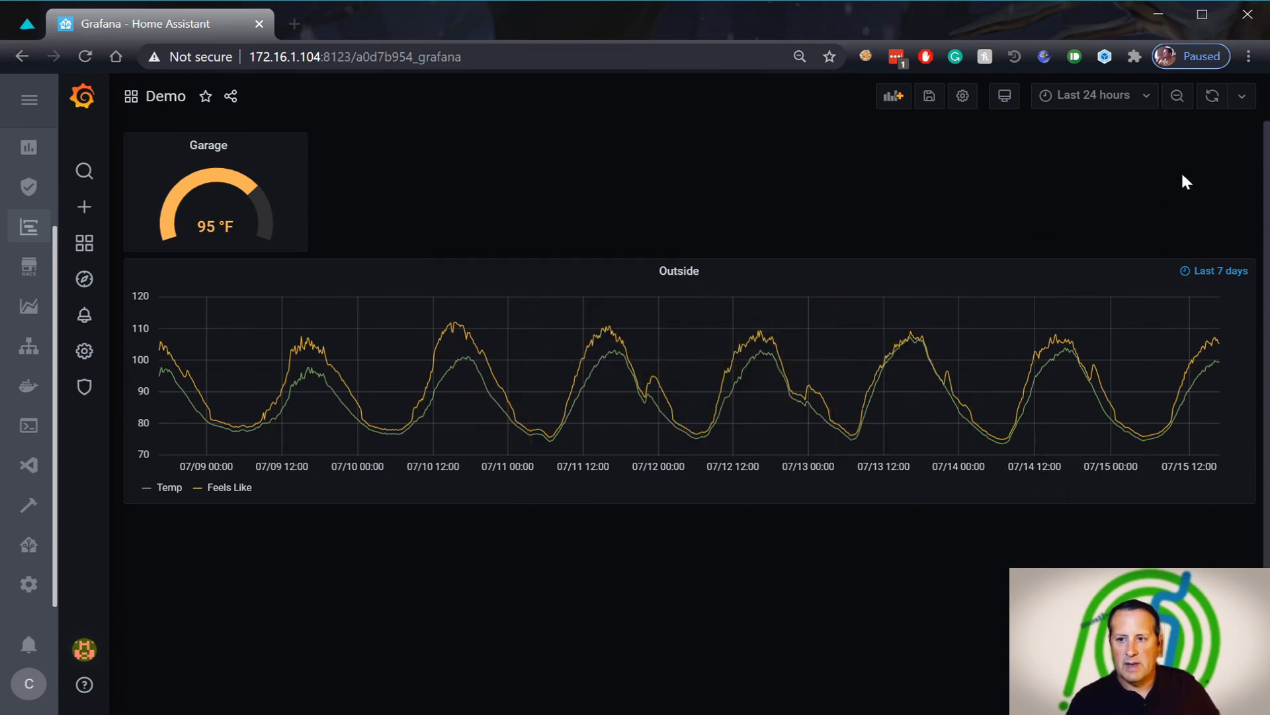
Try Last 6 hours, return to Last 24 hours, and set auto-refresh to 5m
{"action": "left_click", "coordinate": [1067, 98]}
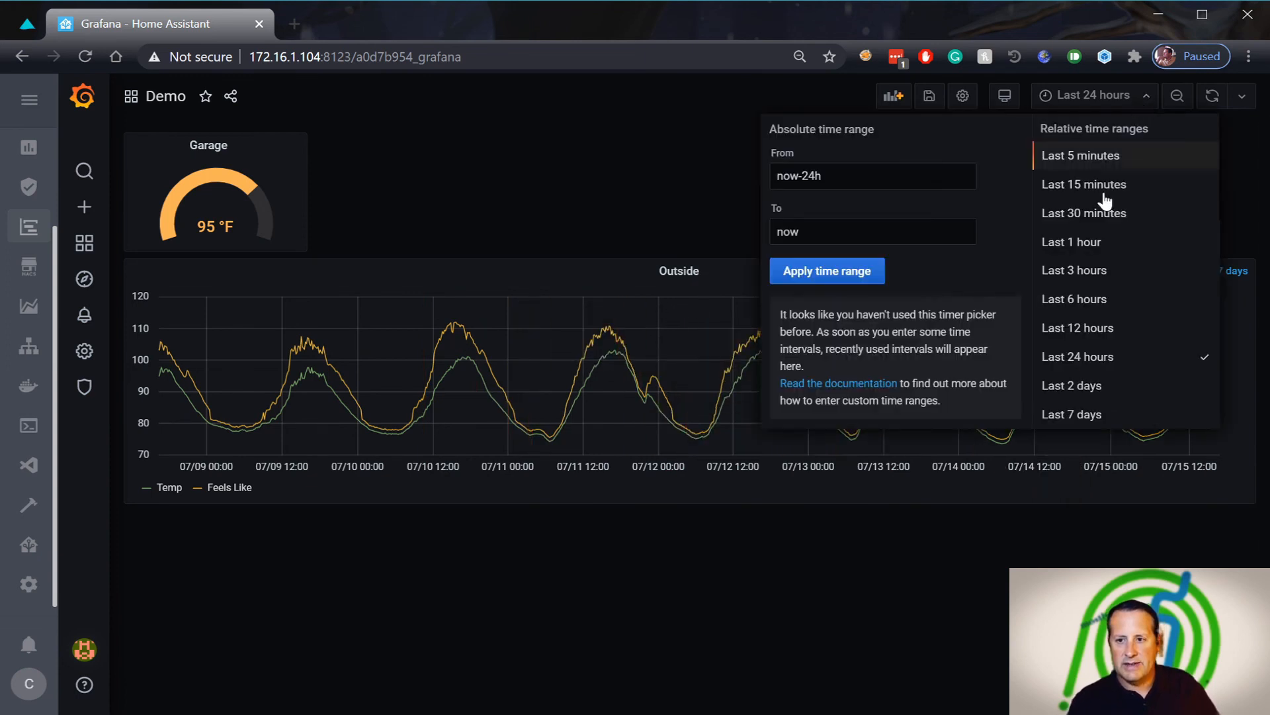
{"action": "left_click", "coordinate": [1095, 302]}
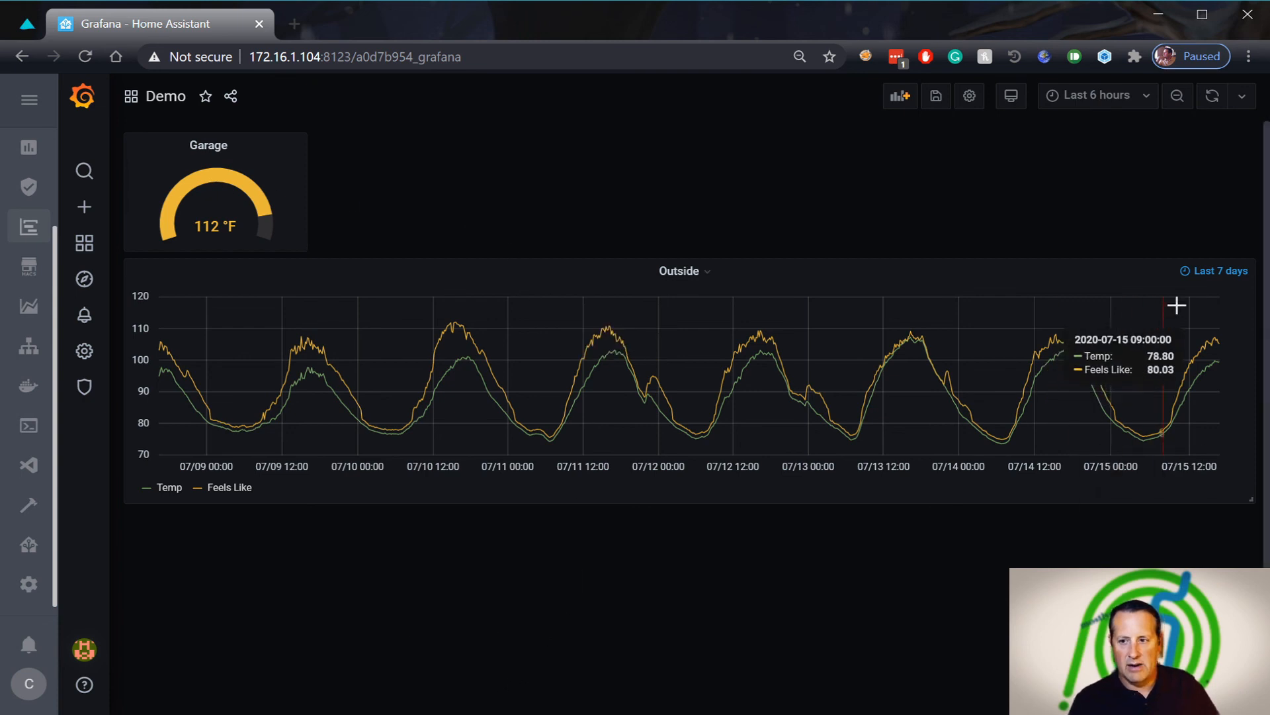
{"action": "left_click", "coordinate": [1146, 101]}
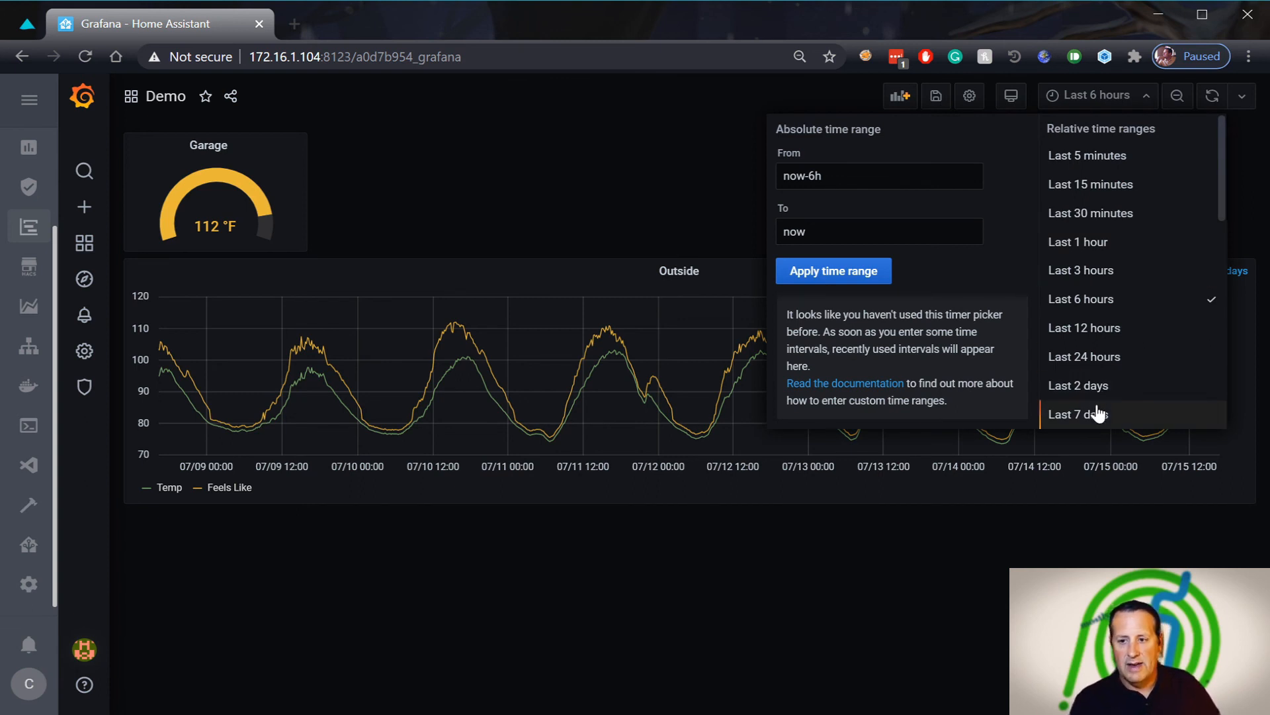
{"action": "left_click", "coordinate": [1098, 368]}
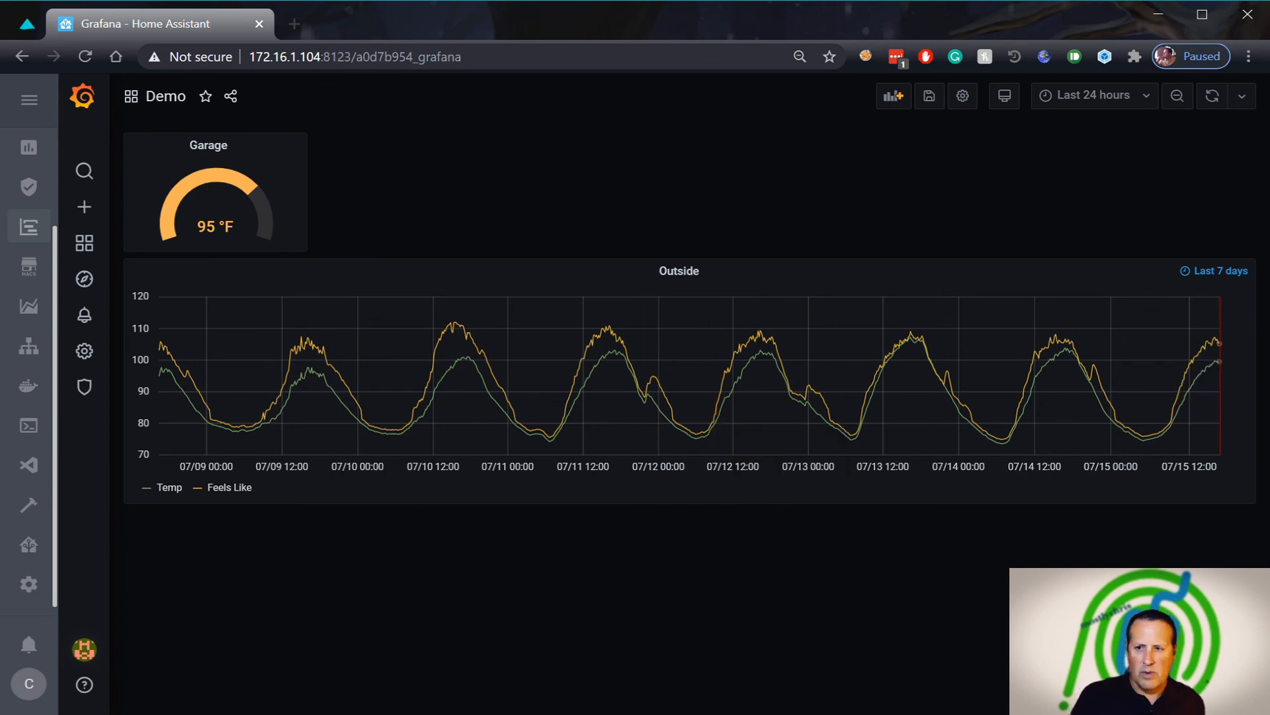
{"action": "left_click", "coordinate": [1241, 99]}
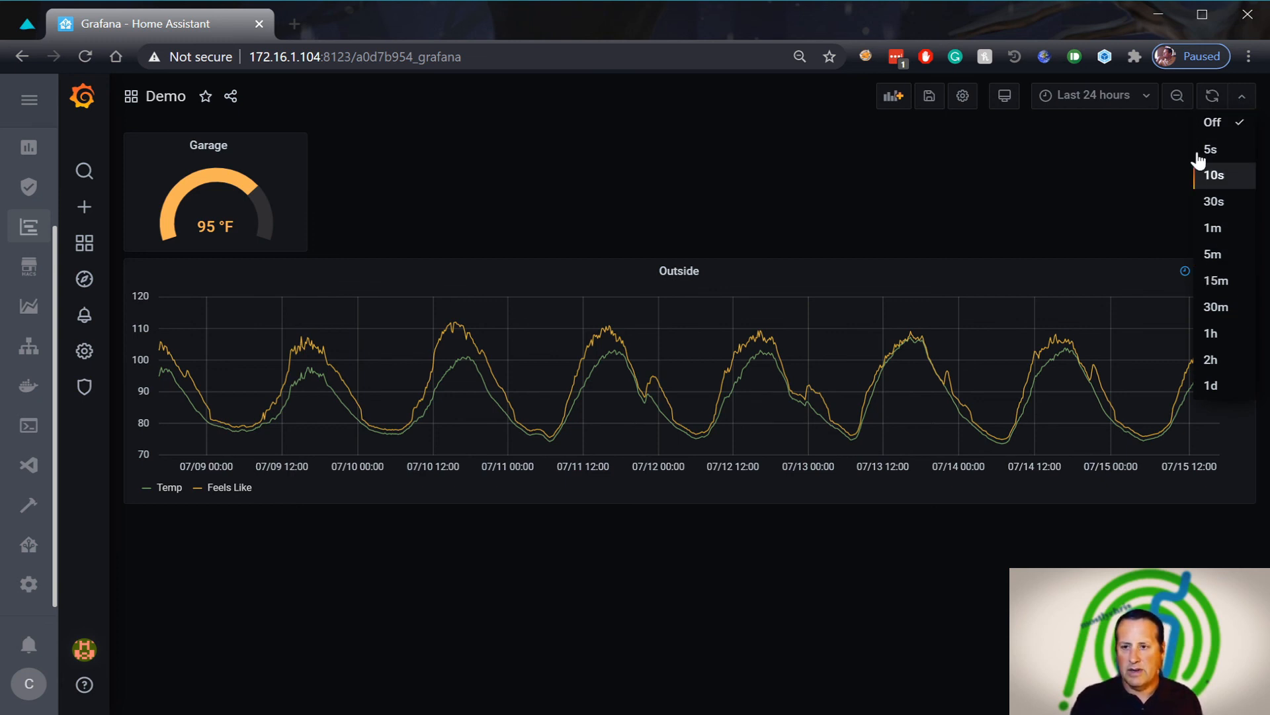
{"action": "left_click", "coordinate": [1227, 258]}
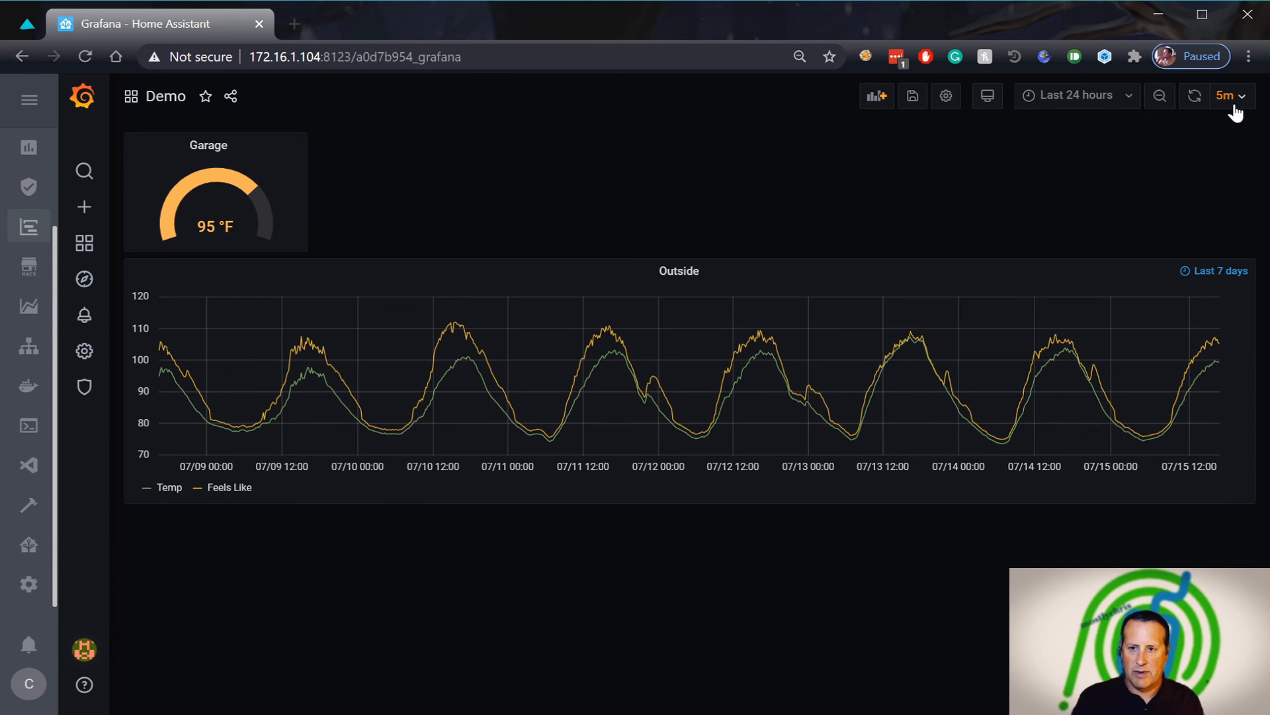
Save the Demo dashboard with its 5m refresh interval
{"action": "left_click", "coordinate": [913, 98]}
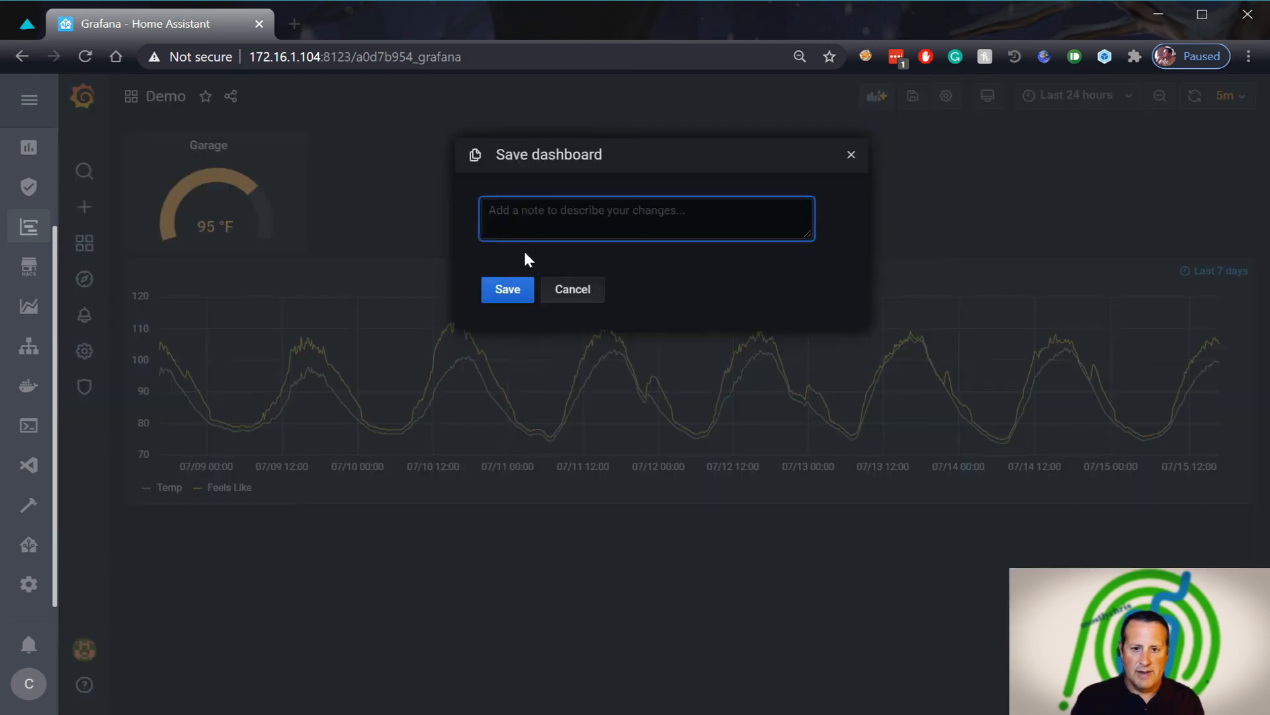
{"action": "left_click", "coordinate": [510, 289]}
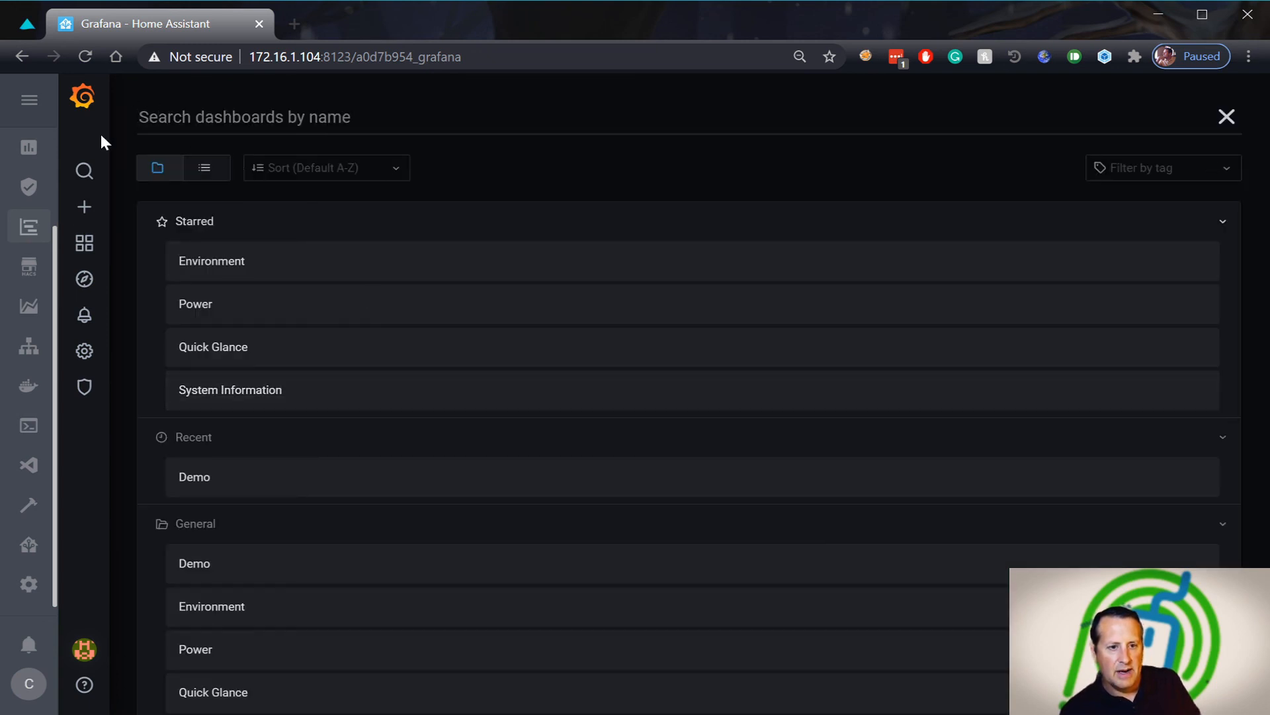
Go to the Grafana home page and open the starred Quick Glance dashboard
{"action": "mouse_move", "coordinate": [93, 250]}
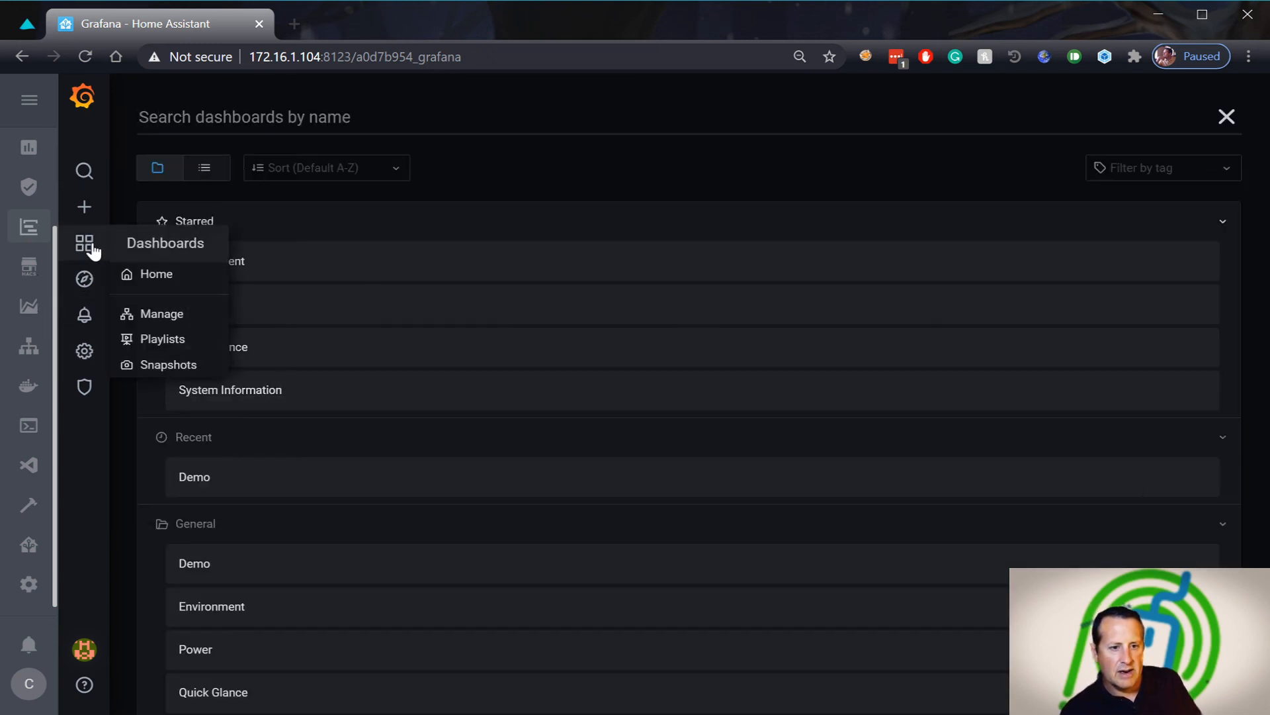
{"action": "left_click", "coordinate": [159, 274]}
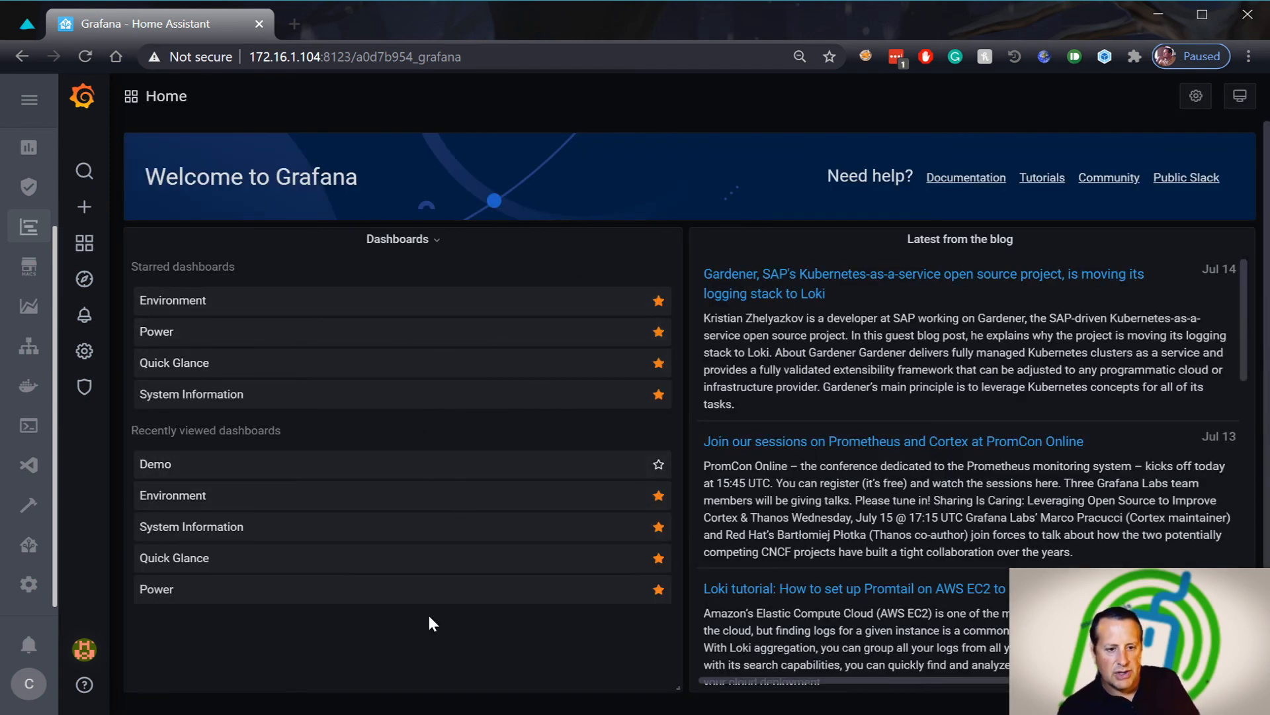
{"action": "left_click", "coordinate": [358, 566]}
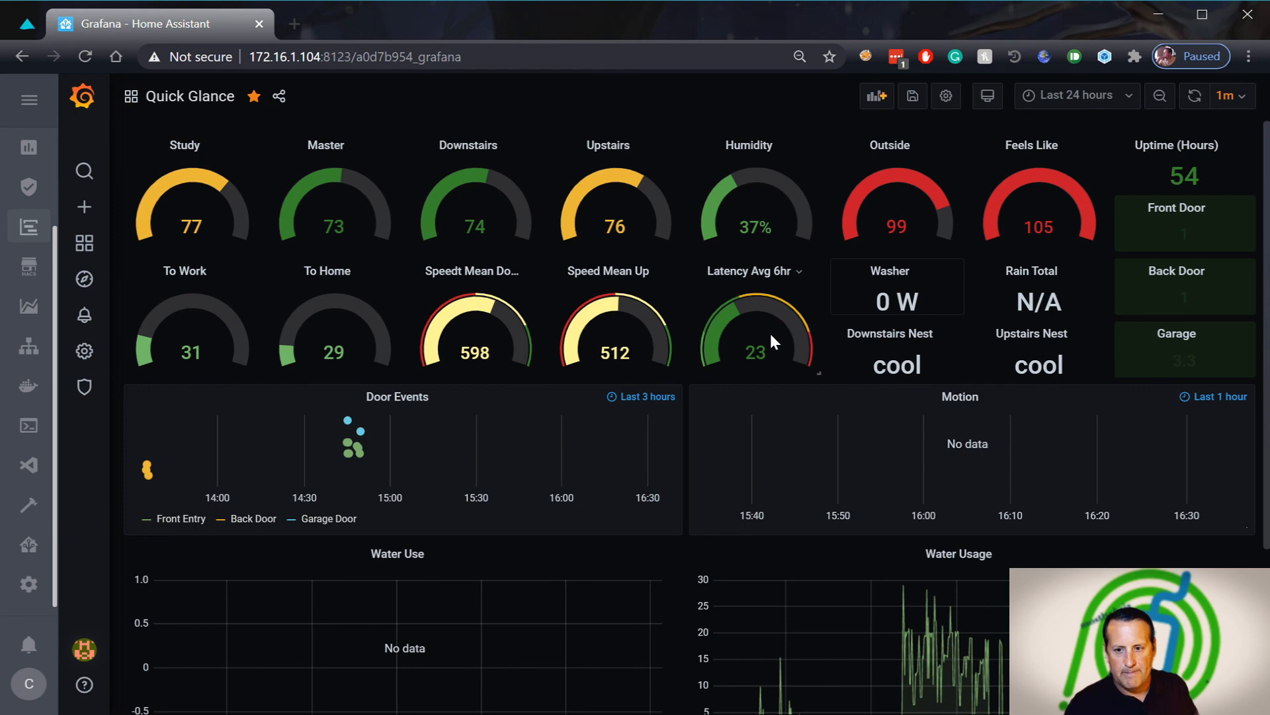
Edit the Motion panel and clear its one-hour Relative time query option
{"action": "scroll", "coordinate": [675, 322], "scroll_direction": "down", "scroll_amount": 3}
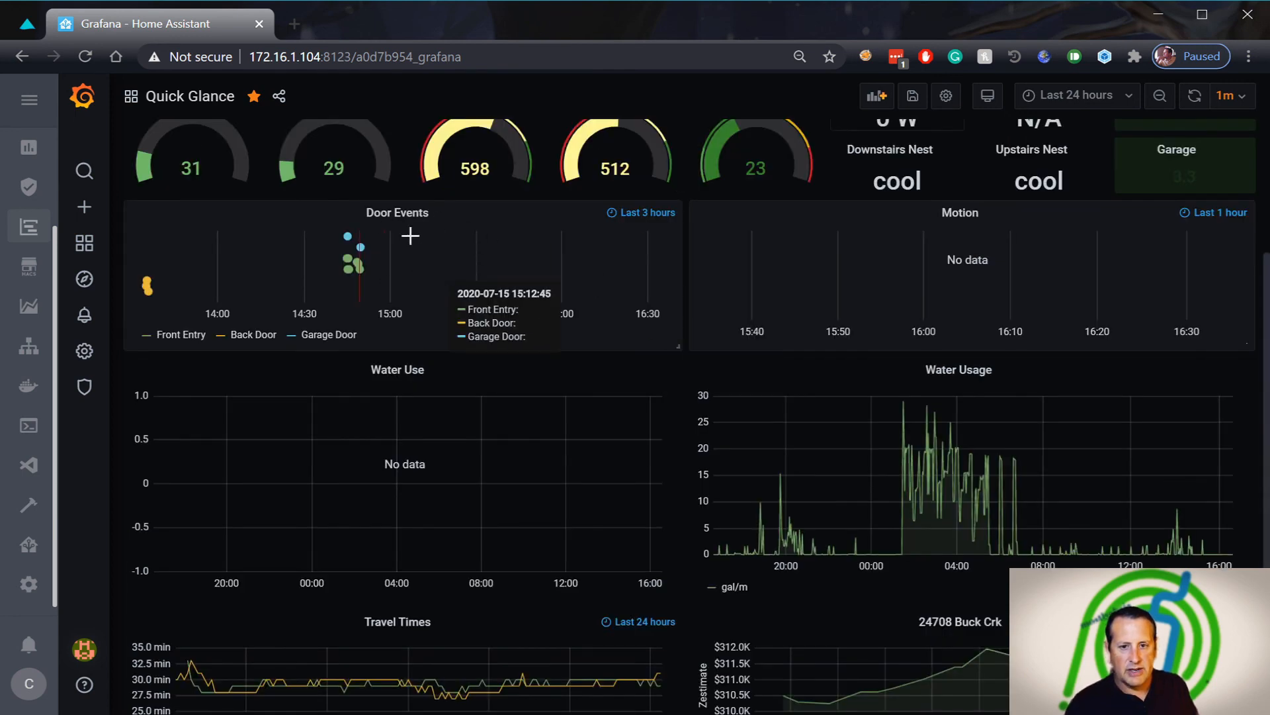
{"action": "scroll", "coordinate": [580, 324], "scroll_direction": "up", "scroll_amount": 3}
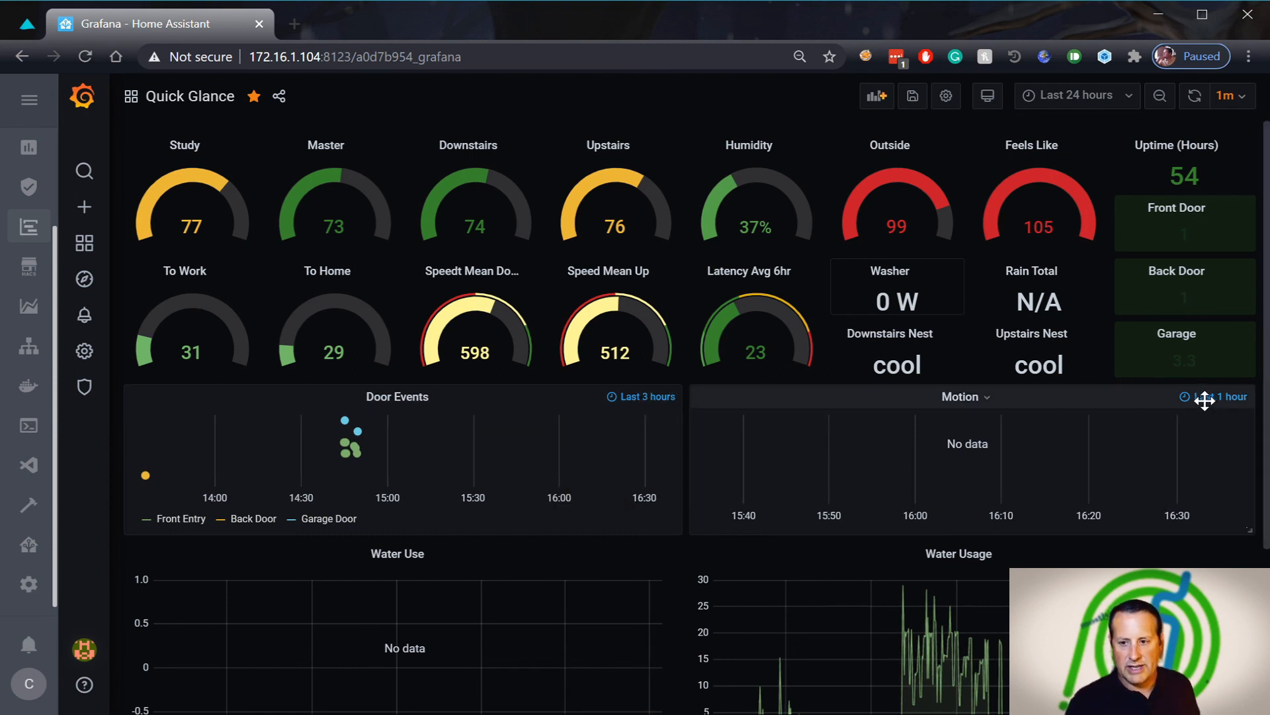
{"action": "left_click", "coordinate": [964, 397]}
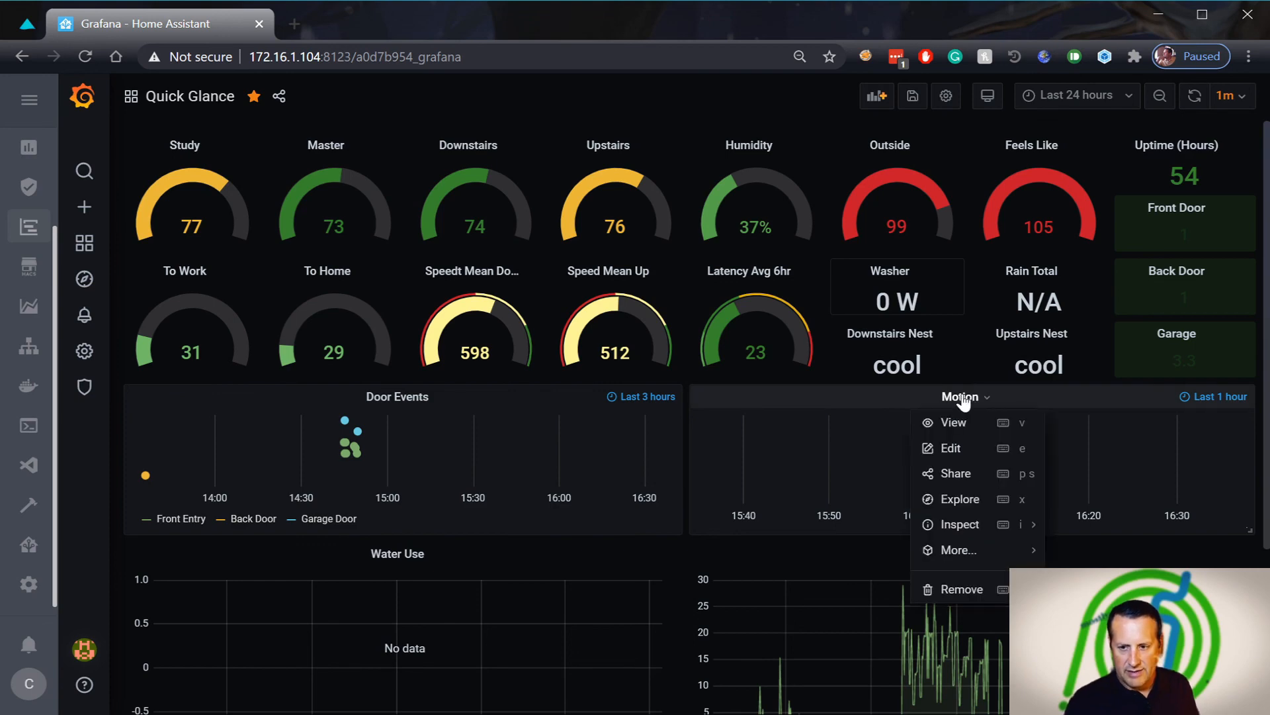
{"action": "left_click", "coordinate": [967, 457]}
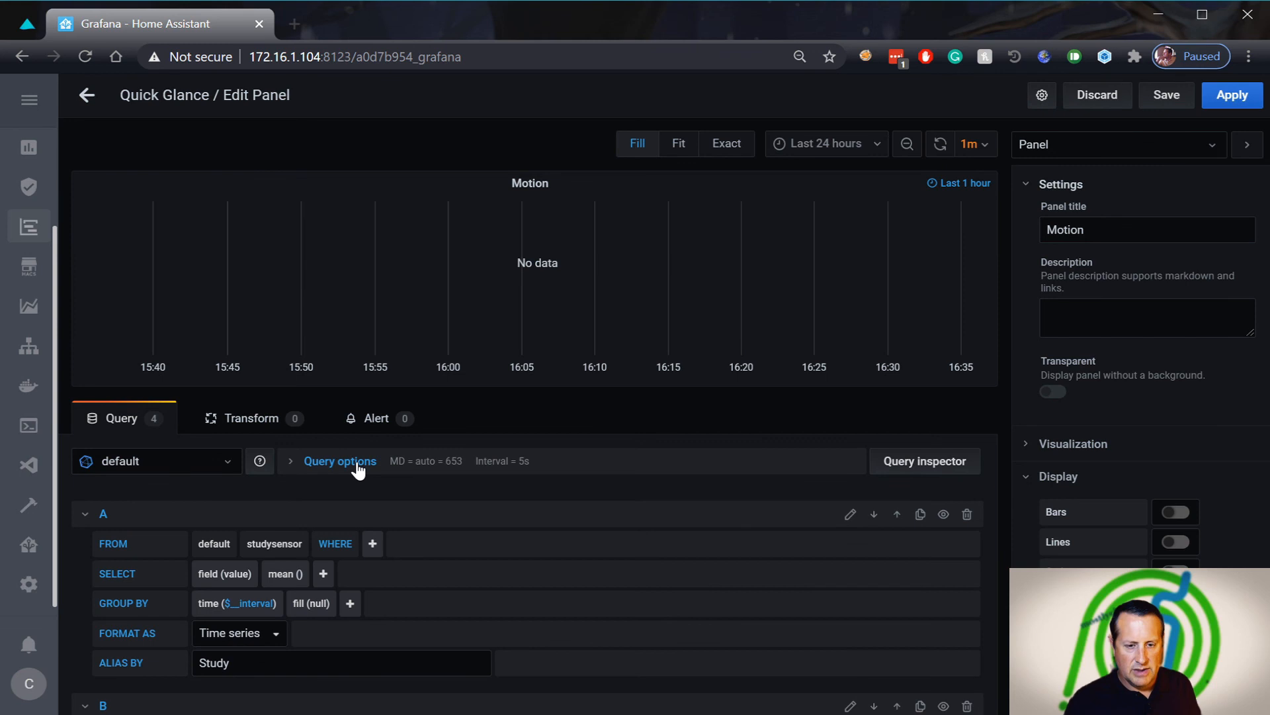
{"action": "left_click", "coordinate": [358, 470]}
{"action": "left_click", "coordinate": [346, 560]}
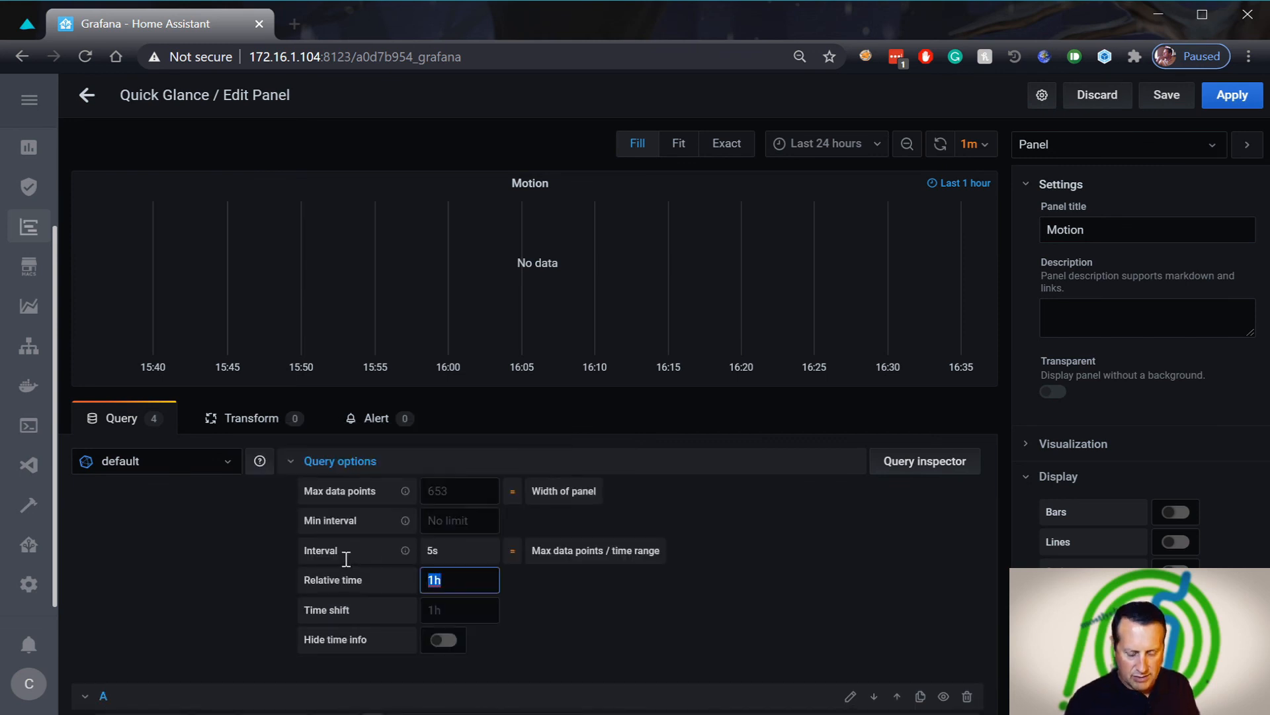
{"action": "key", "text": "BackSpace"}
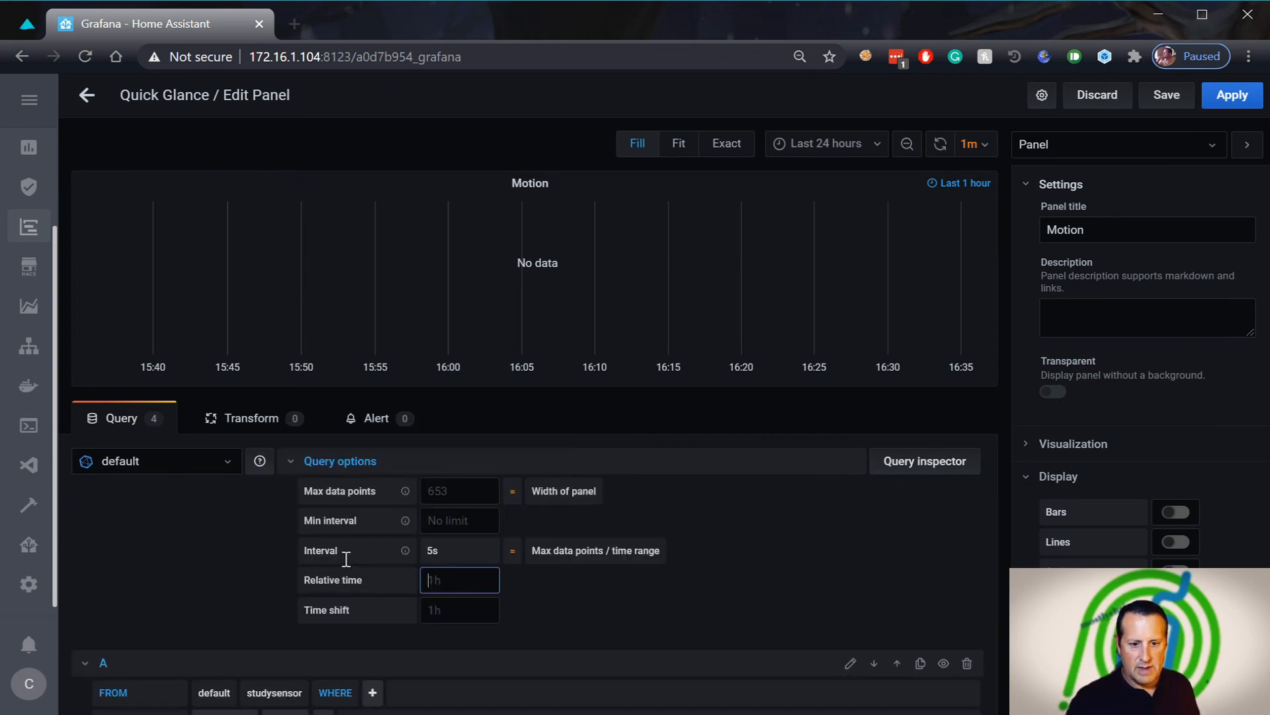
Save the Quick Glance dashboard and apply the Motion panel changes
{"action": "left_click", "coordinate": [1188, 96]}
{"action": "left_click", "coordinate": [521, 295]}
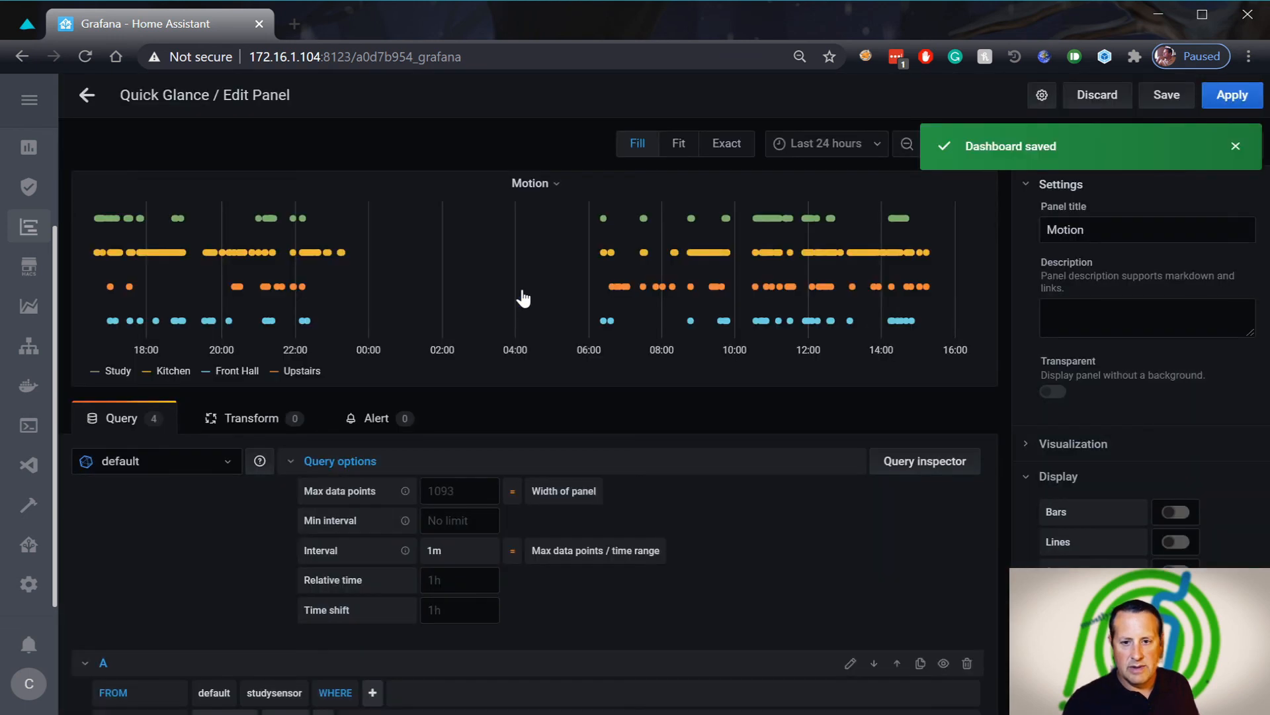
{"action": "left_click", "coordinate": [516, 187]}
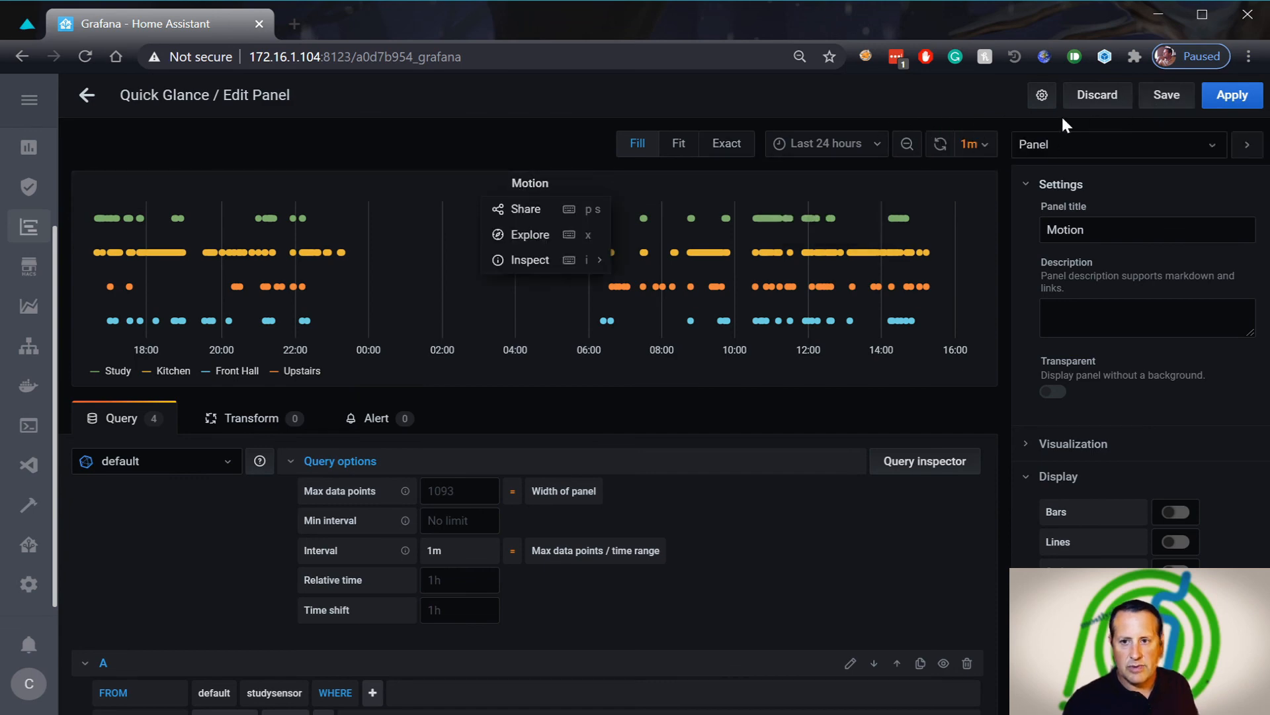
{"action": "left_click", "coordinate": [1164, 97]}
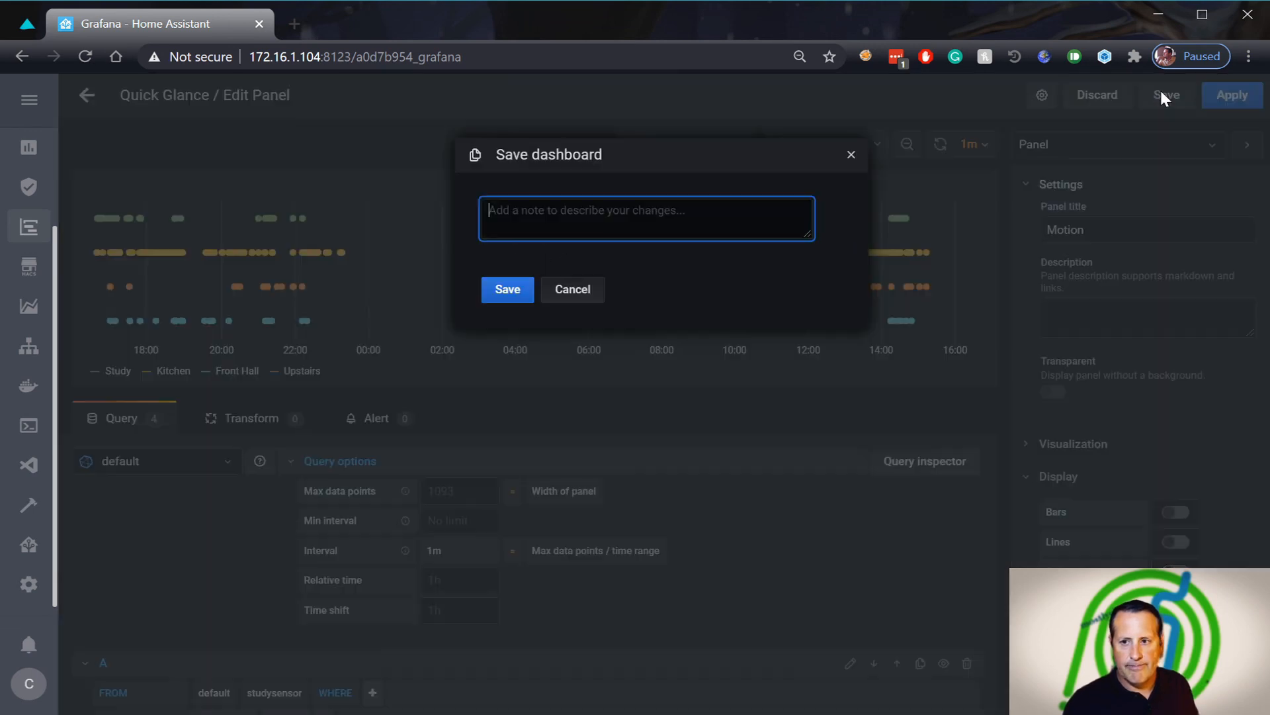
{"action": "left_click", "coordinate": [511, 279]}
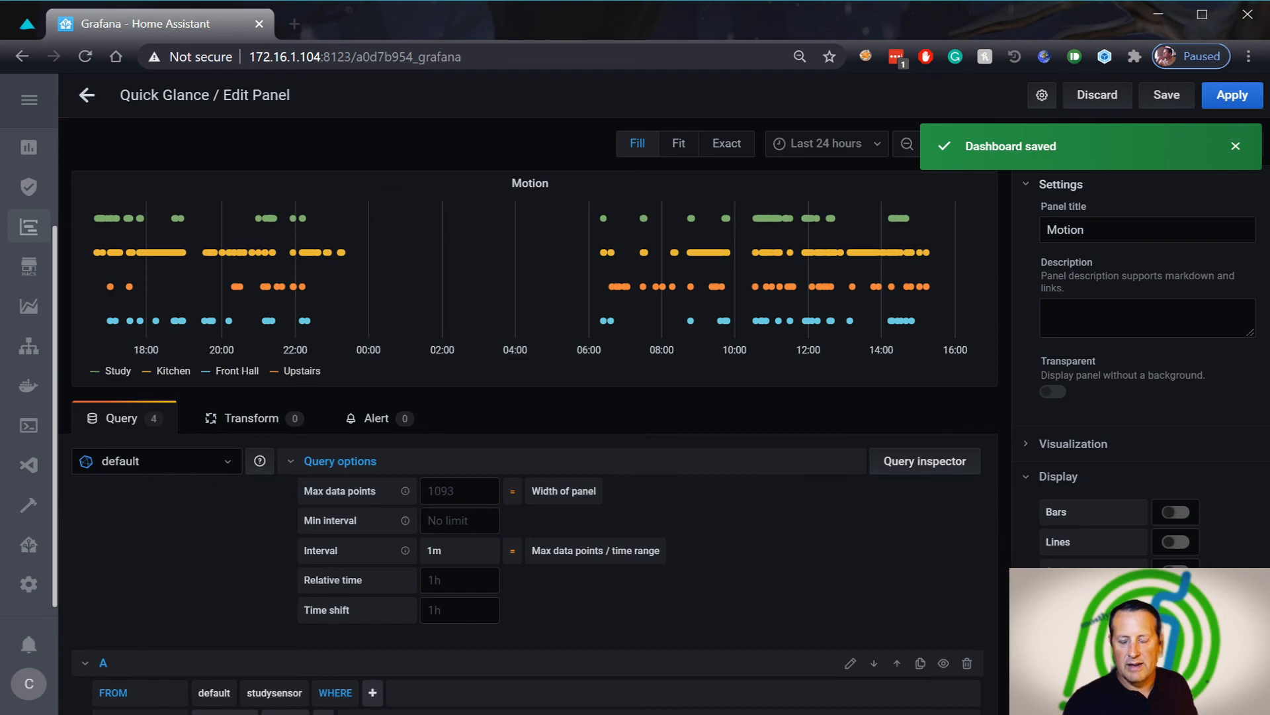
{"action": "left_click", "coordinate": [1231, 96]}
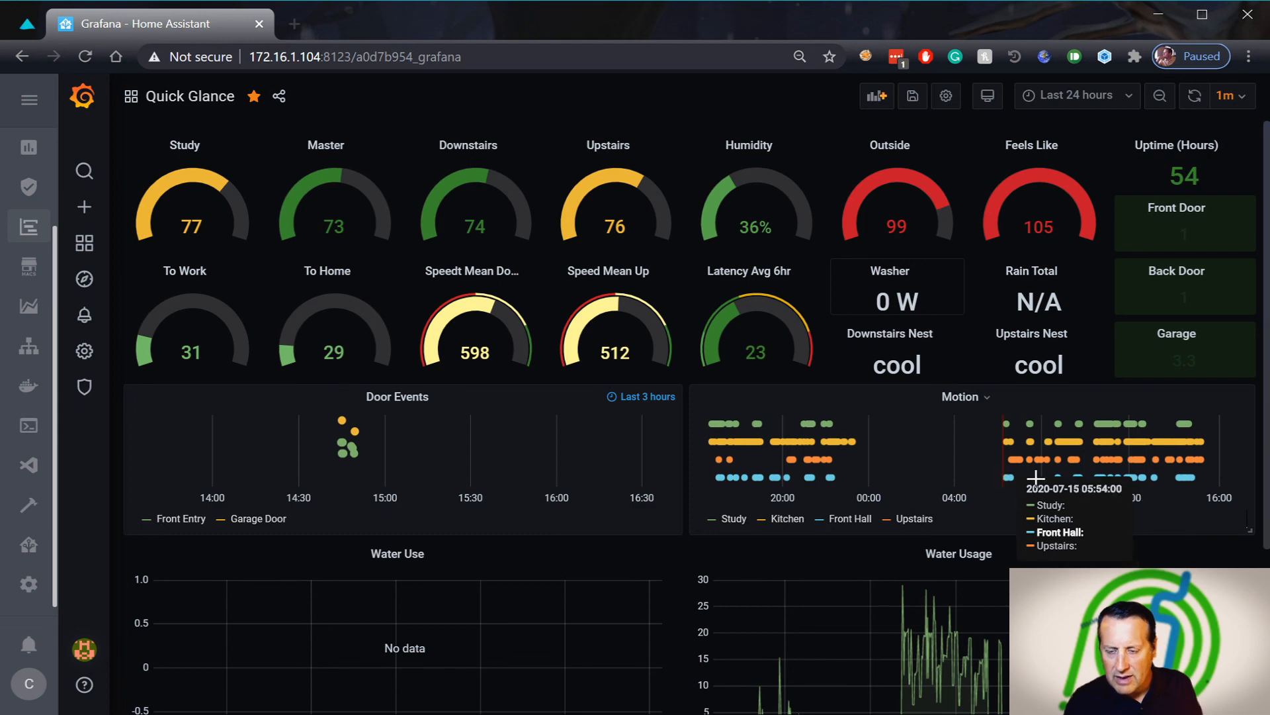
{"action": "left_click_drag", "start_coordinate": [962, 457], "coordinate": [1045, 523]}
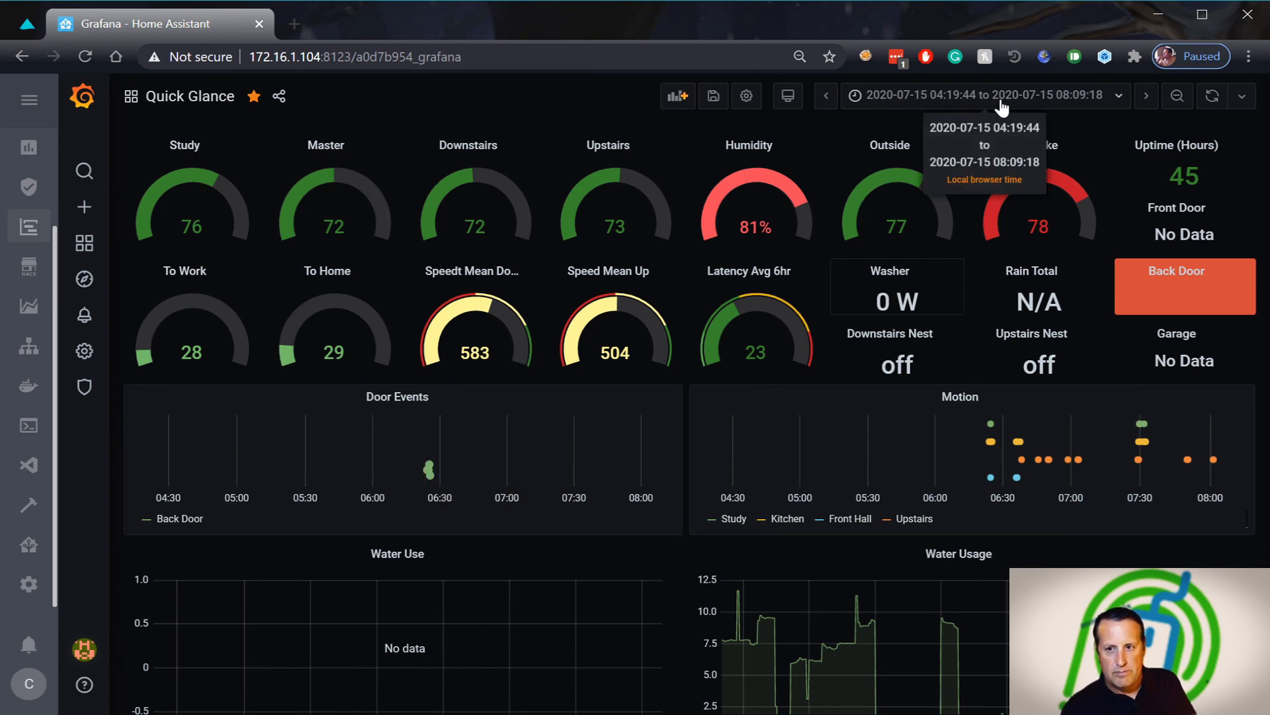
Change the dashboard time range to Last 6 hours
{"action": "left_click", "coordinate": [929, 99]}
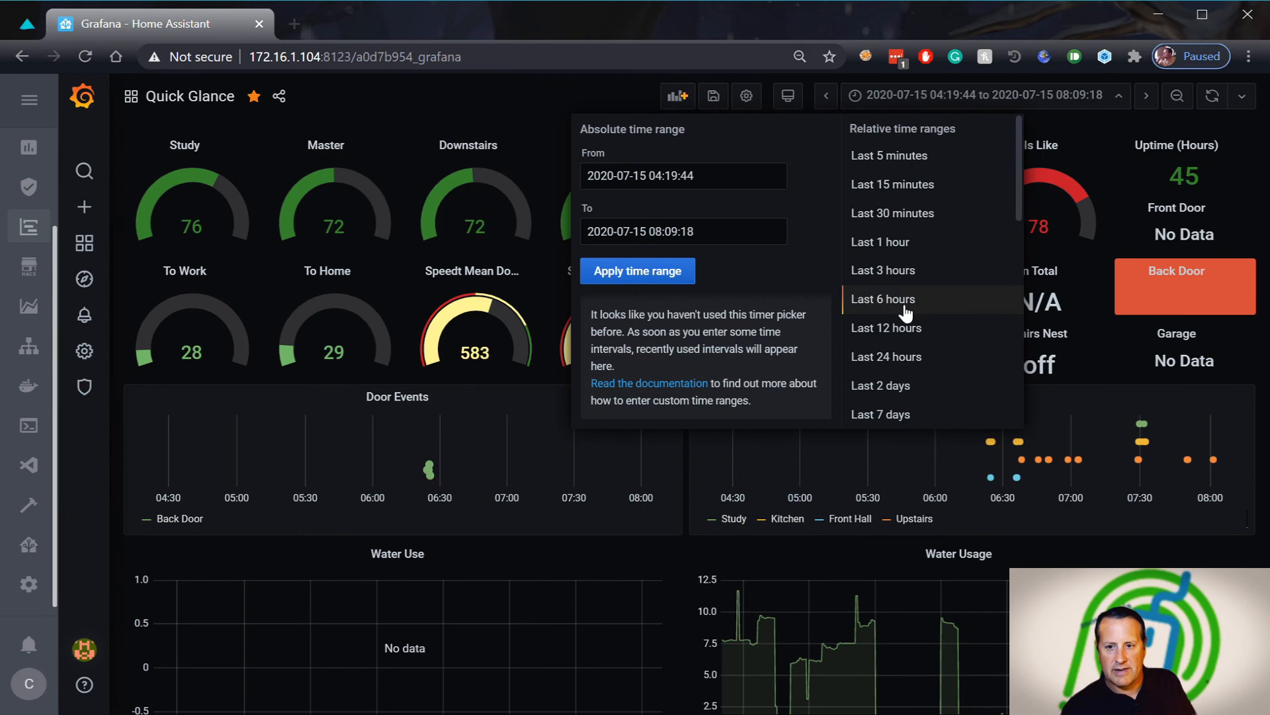
{"action": "left_click", "coordinate": [884, 299]}
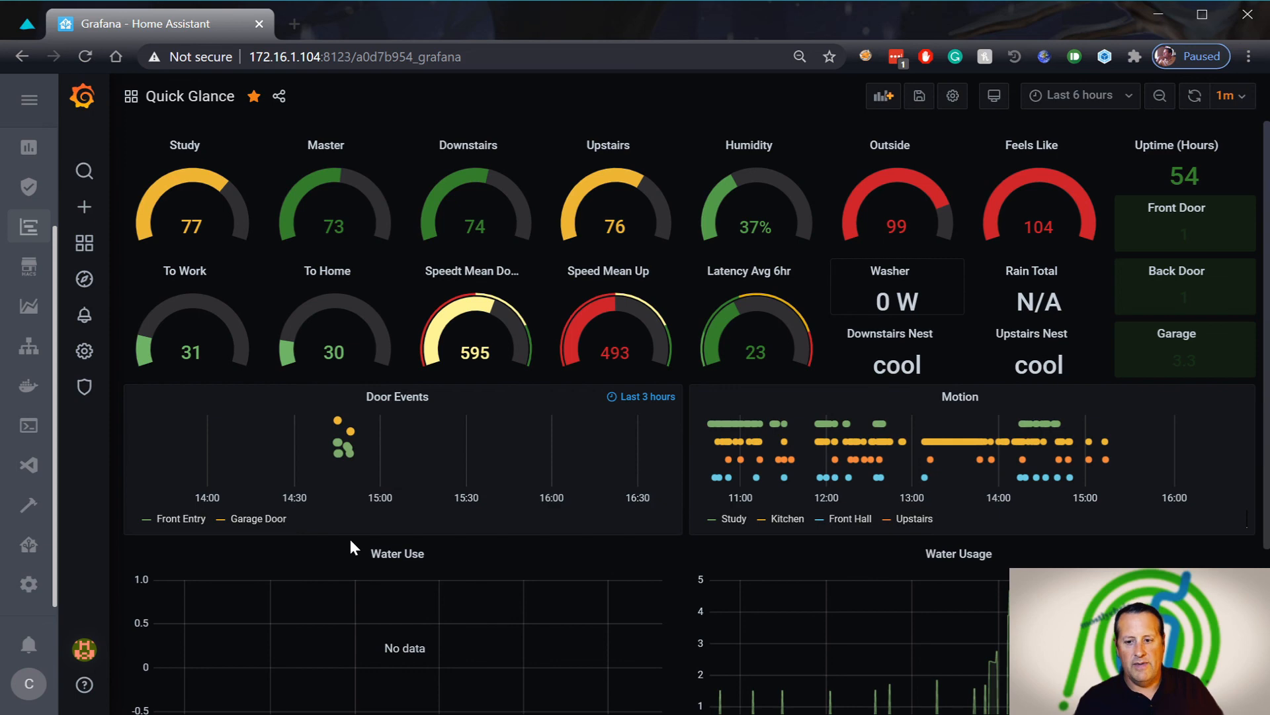
{"action": "scroll", "coordinate": [411, 537], "scroll_direction": "down", "scroll_amount": 3}
{"action": "scroll", "coordinate": [1078, 431], "scroll_direction": "up", "scroll_amount": 3}
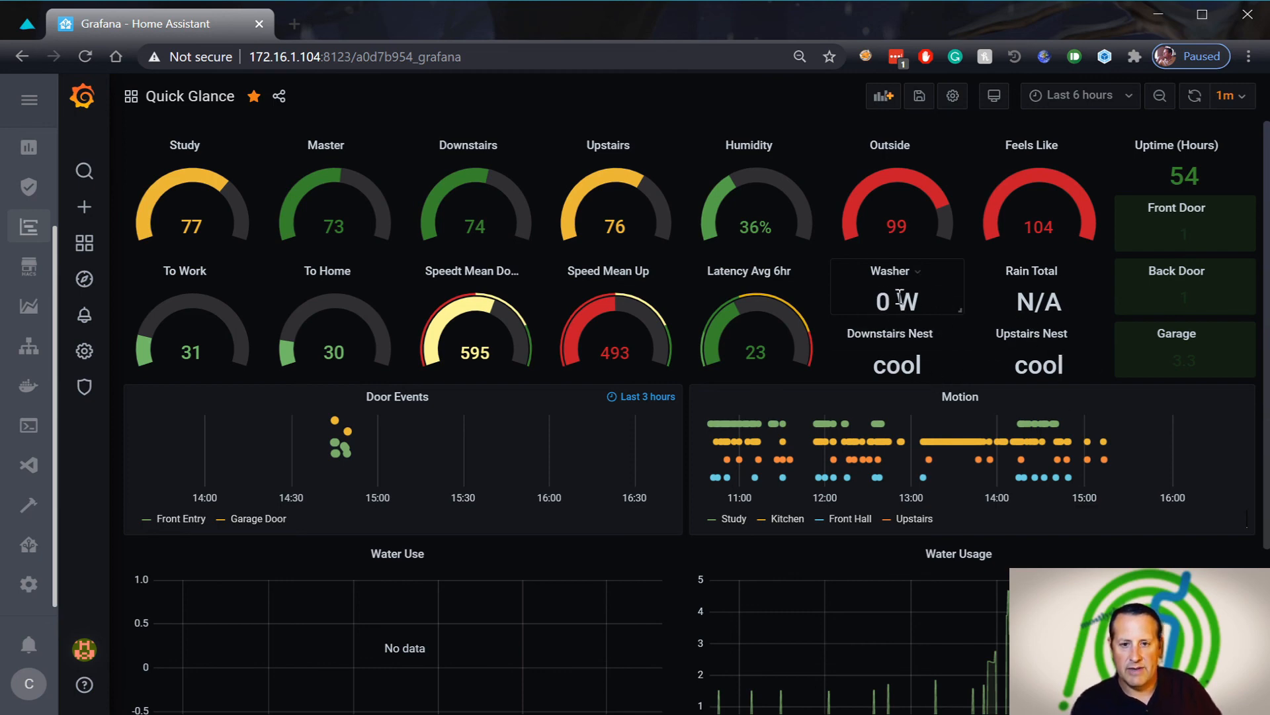
{"action": "scroll", "coordinate": [900, 297], "scroll_direction": "down", "scroll_amount": 3}
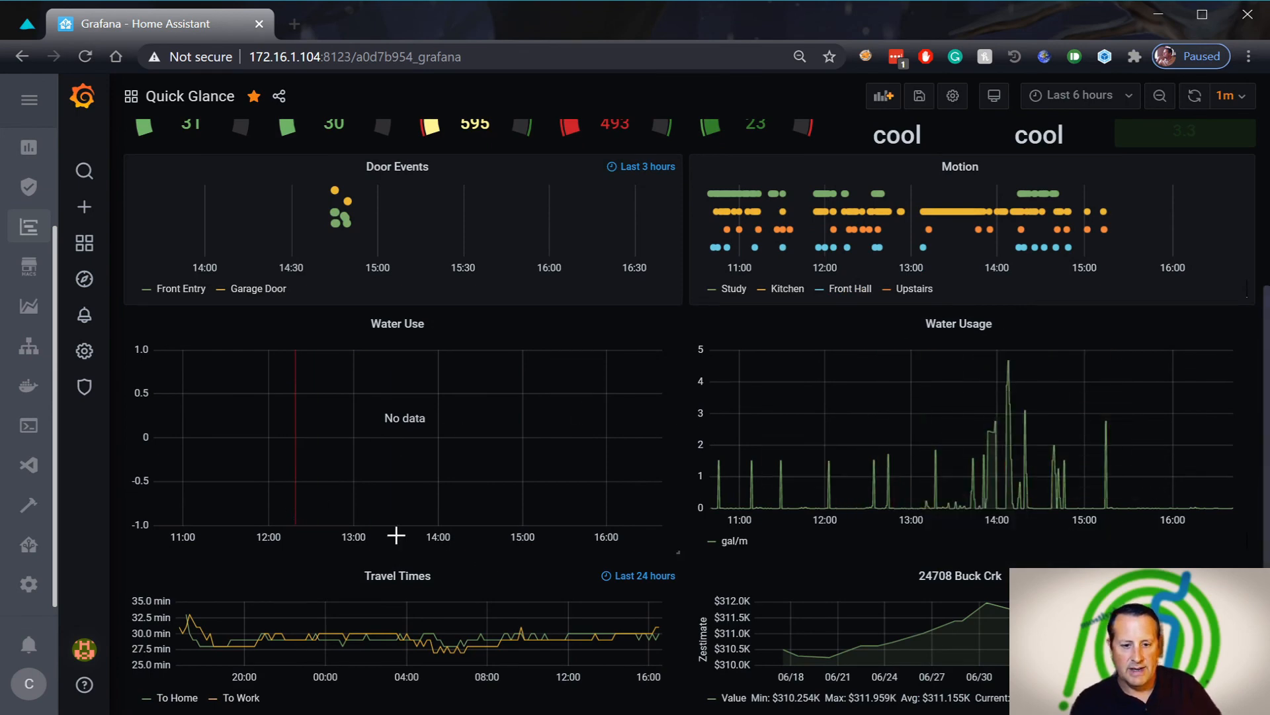
{"action": "scroll", "coordinate": [227, 618], "scroll_direction": "up", "scroll_amount": 3}
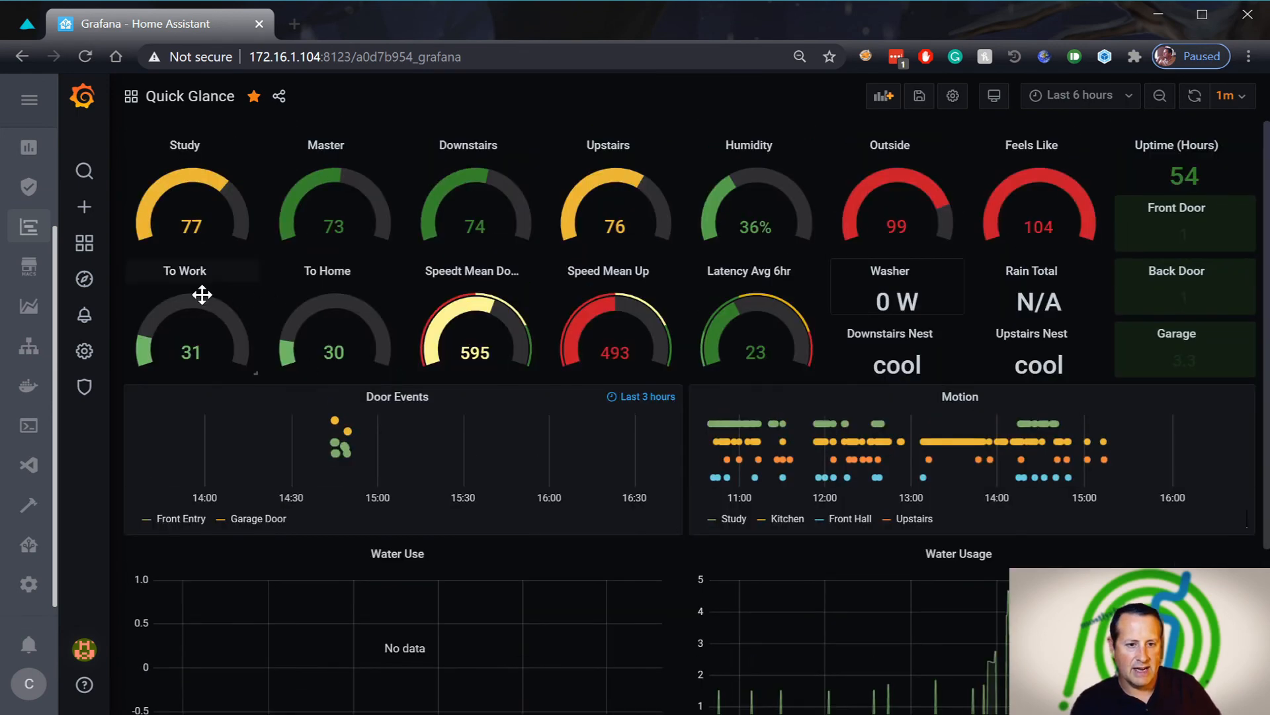
{"action": "scroll", "coordinate": [426, 593], "scroll_direction": "down", "scroll_amount": 3}
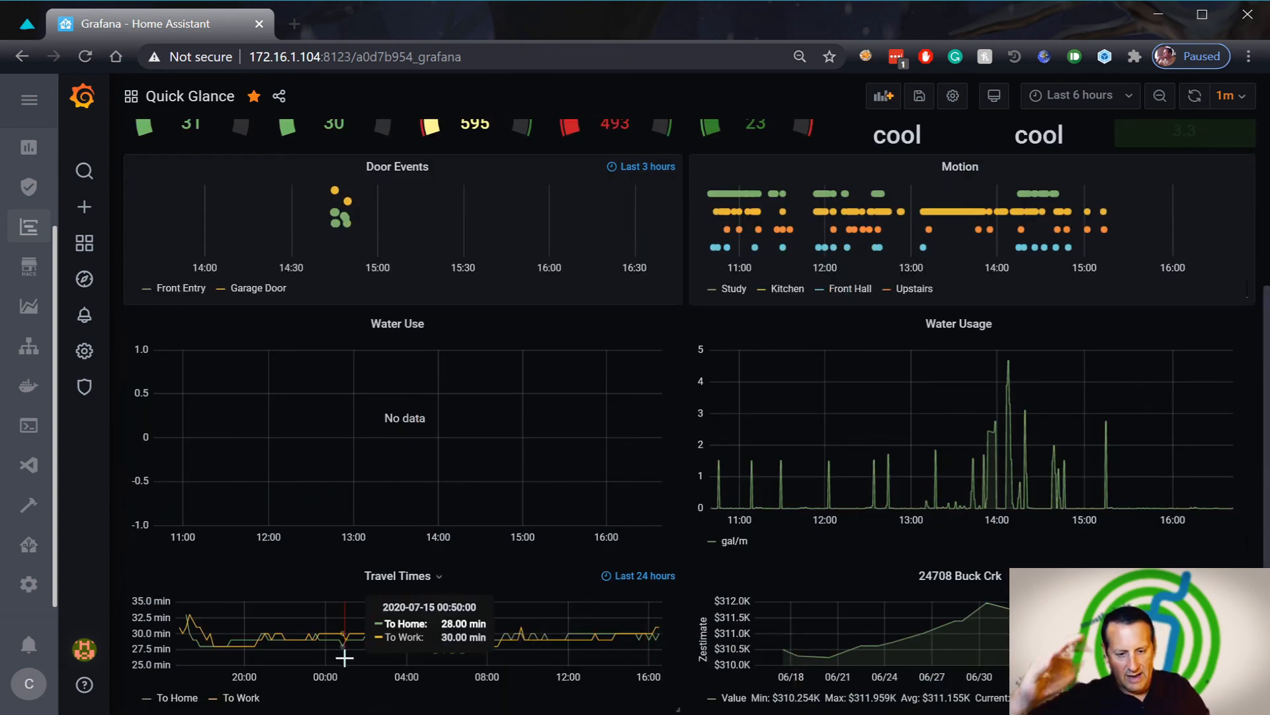
{"action": "scroll", "coordinate": [333, 570], "scroll_direction": "up", "scroll_amount": 3}
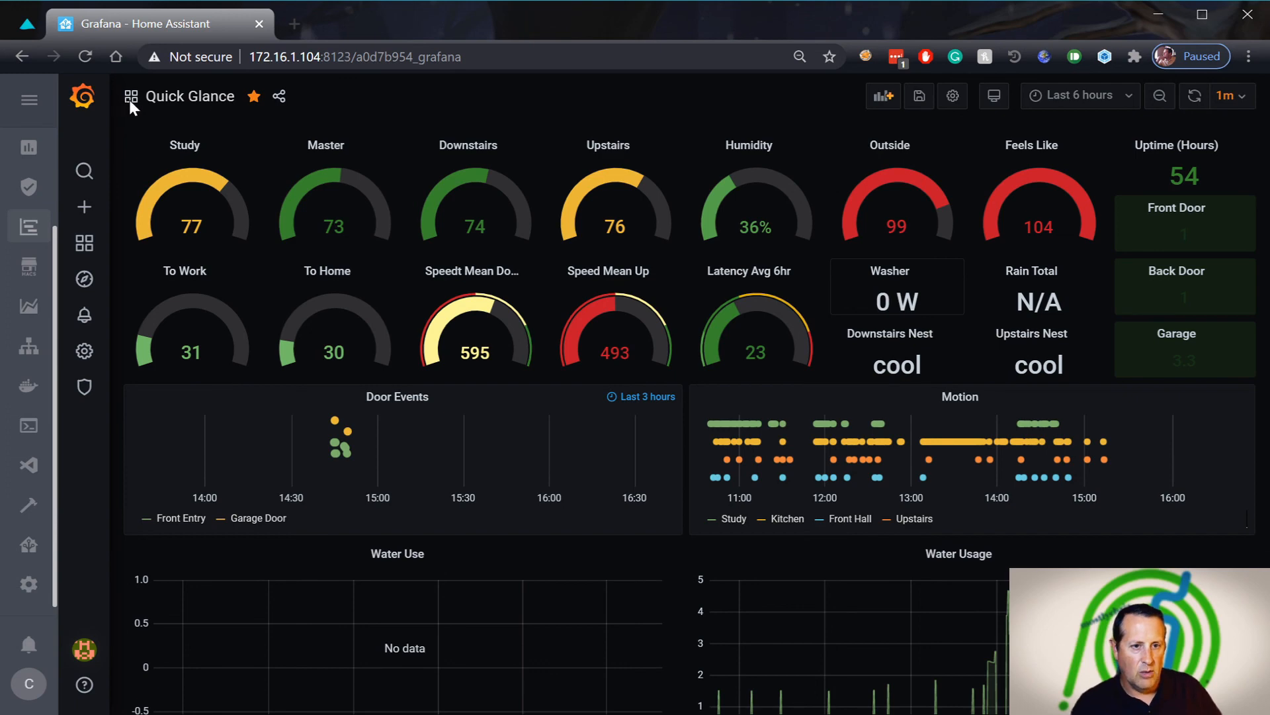
Open the Environment dashboard from Recently viewed on the Grafana home page
{"action": "mouse_move", "coordinate": [80, 246]}
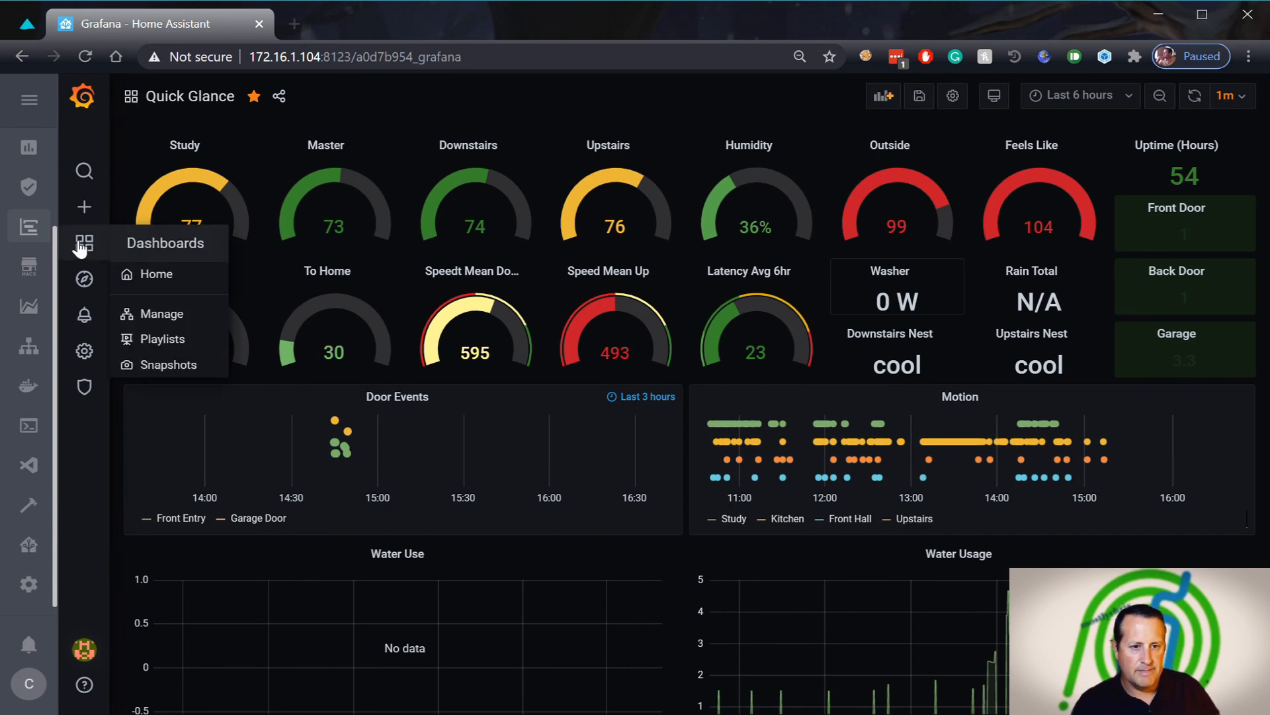
{"action": "left_click", "coordinate": [154, 274]}
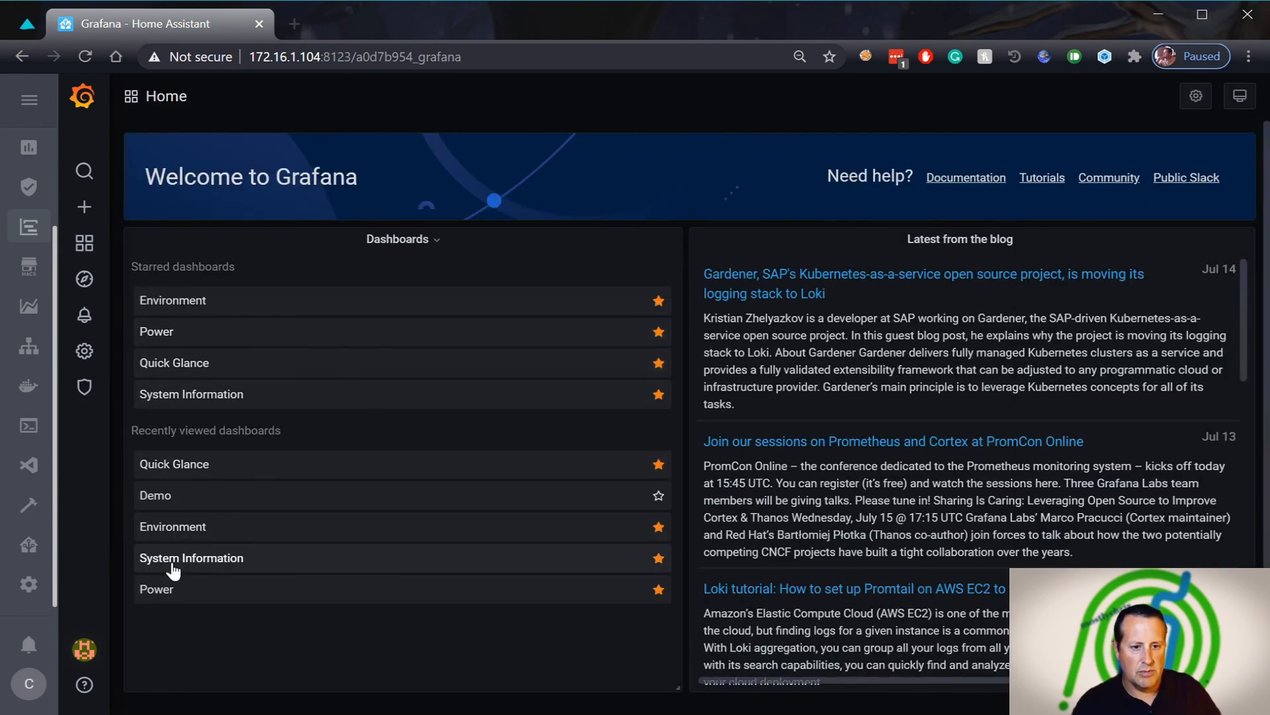
{"action": "left_click", "coordinate": [178, 527]}
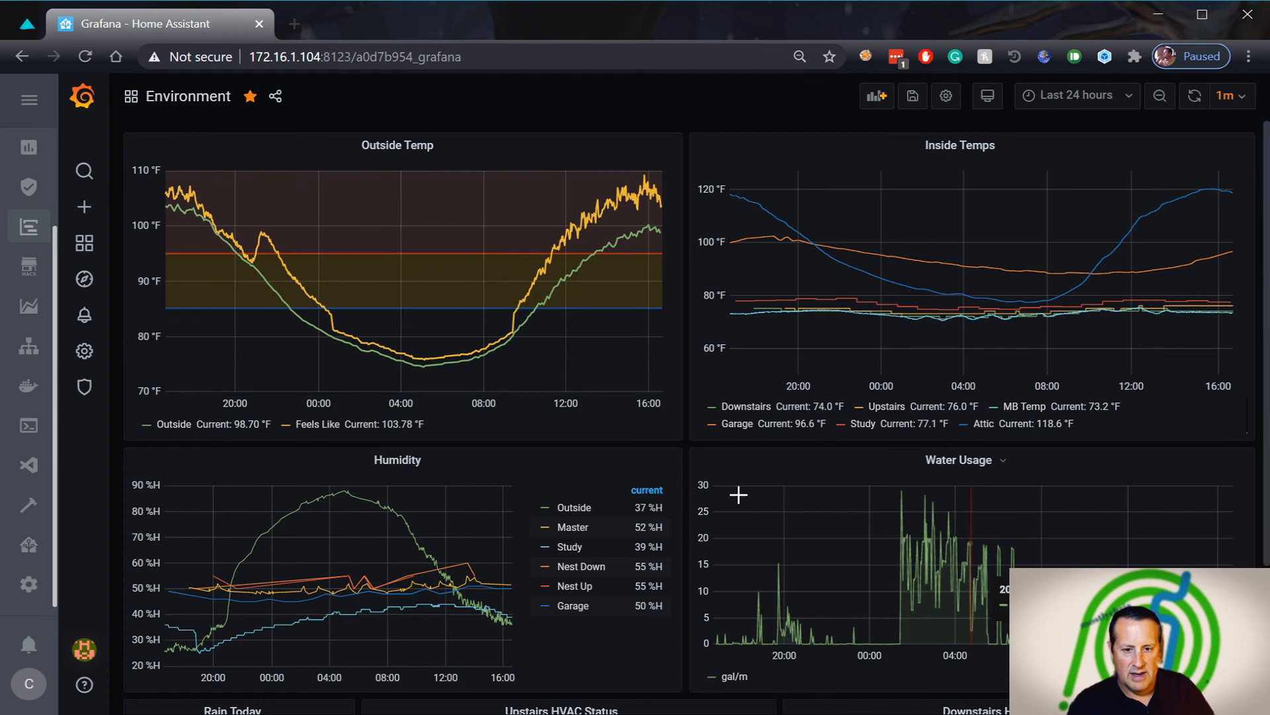
{"action": "scroll", "coordinate": [356, 547], "scroll_direction": "down", "scroll_amount": 3}
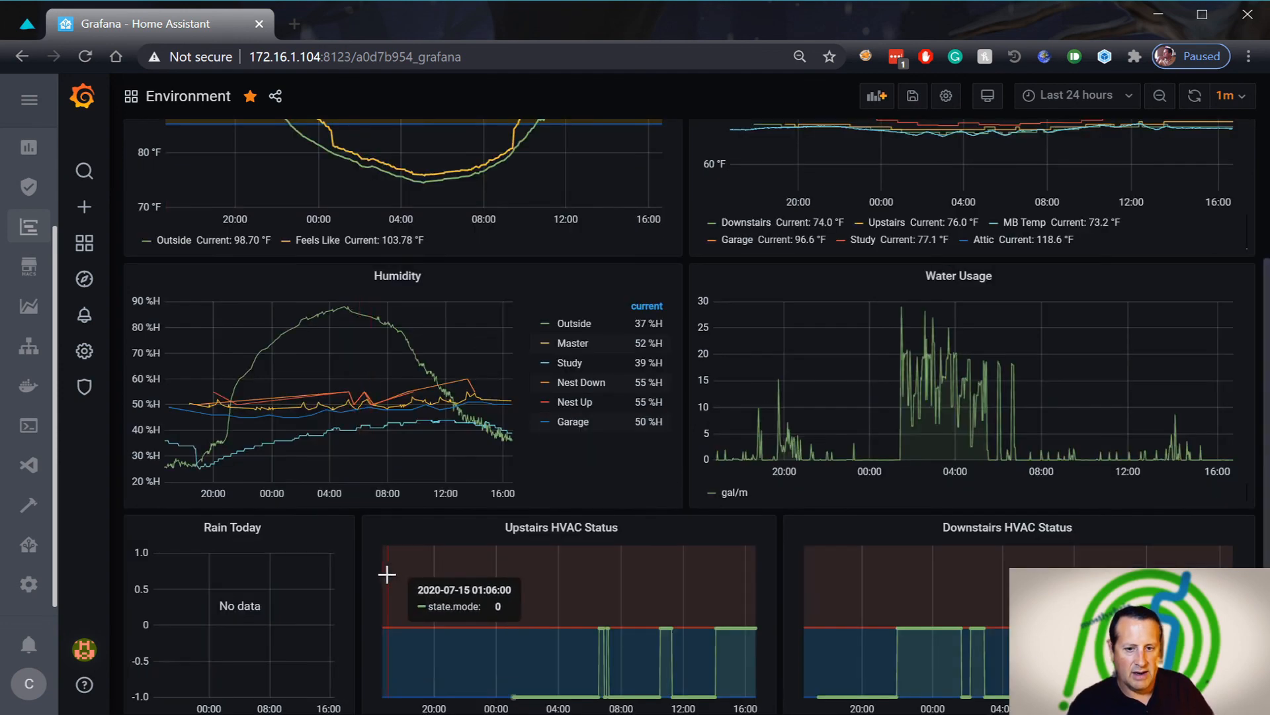